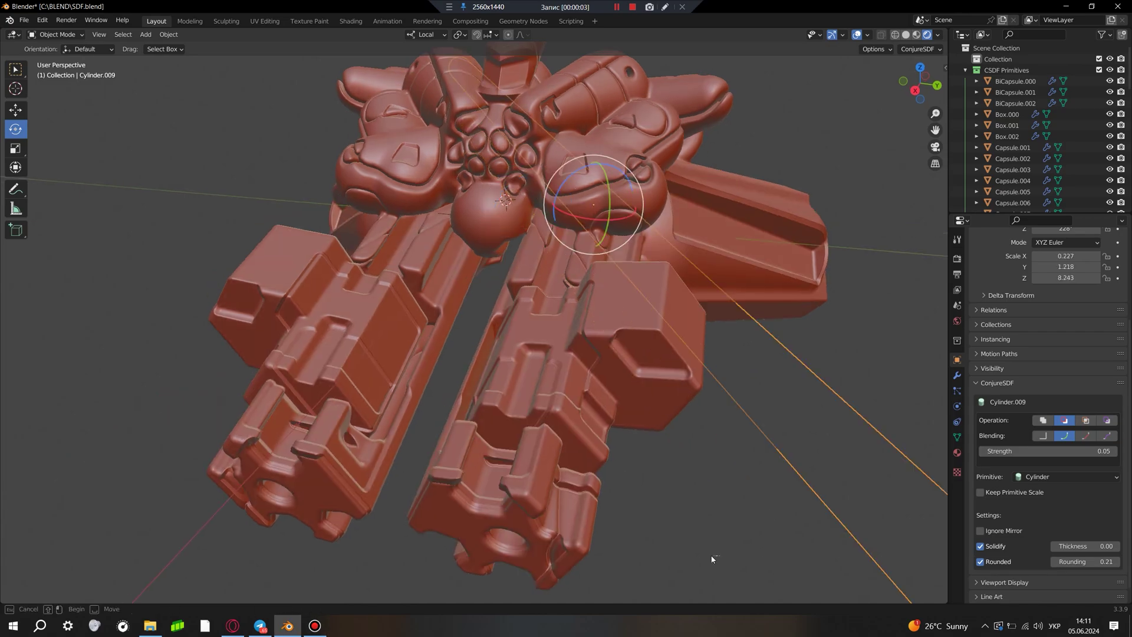
Trackball-rotate Box.000 and Box.001 sideways across the front, then gather Box.002 and the Capsules.
{"action": "left_click", "coordinate": [566, 366]}
{"action": "mouse_move", "coordinate": [566, 366]}
{"action": "middle_mouse_down"}
{"action": "mouse_move", "coordinate": [353, 383]}
{"action": "mouse_move", "coordinate": [460, 331]}
{"action": "middle_mouse_up"}
{"action": "key", "text": "r"}
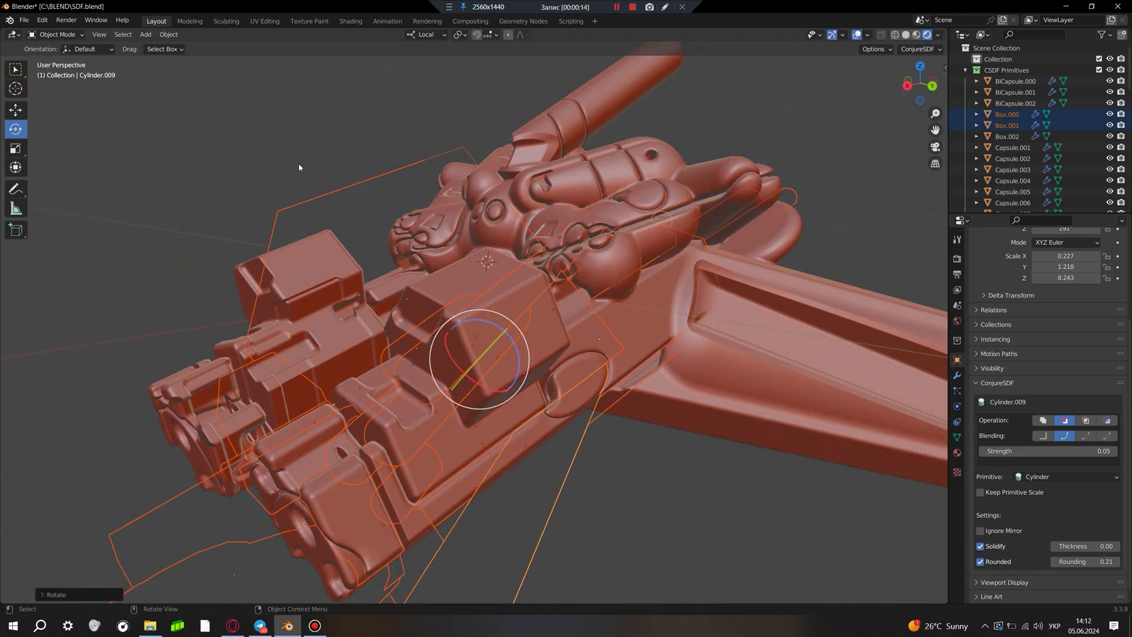
{"action": "mouse_move", "coordinate": [299, 167]}
{"action": "middle_mouse_down"}
{"action": "mouse_move", "coordinate": [309, 176]}
{"action": "mouse_move", "coordinate": [814, 104]}
{"action": "middle_mouse_up"}
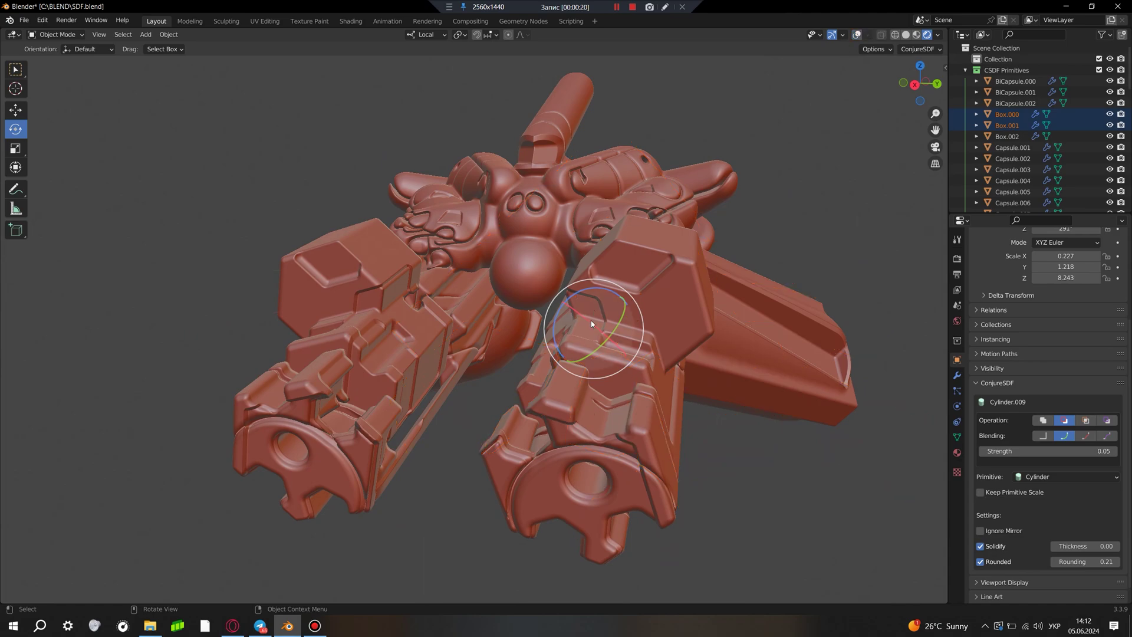
{"action": "left_click_drag", "start_coordinate": [591, 321], "coordinate": [653, 331]}
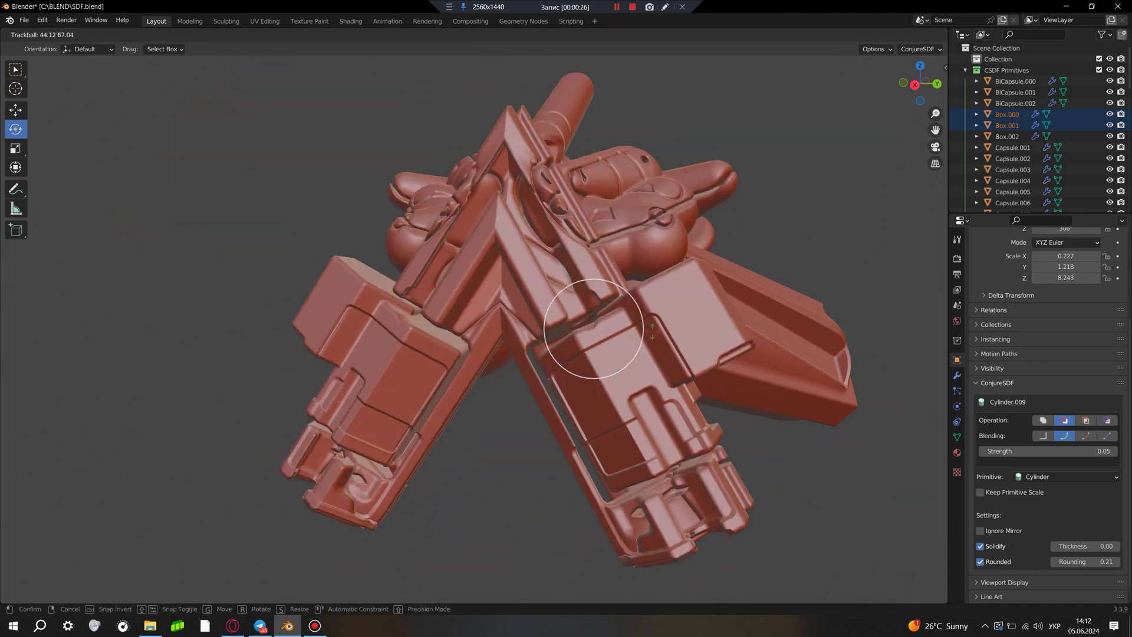
{"action": "left_click_drag", "start_coordinate": [801, 442], "coordinate": [618, 293]}
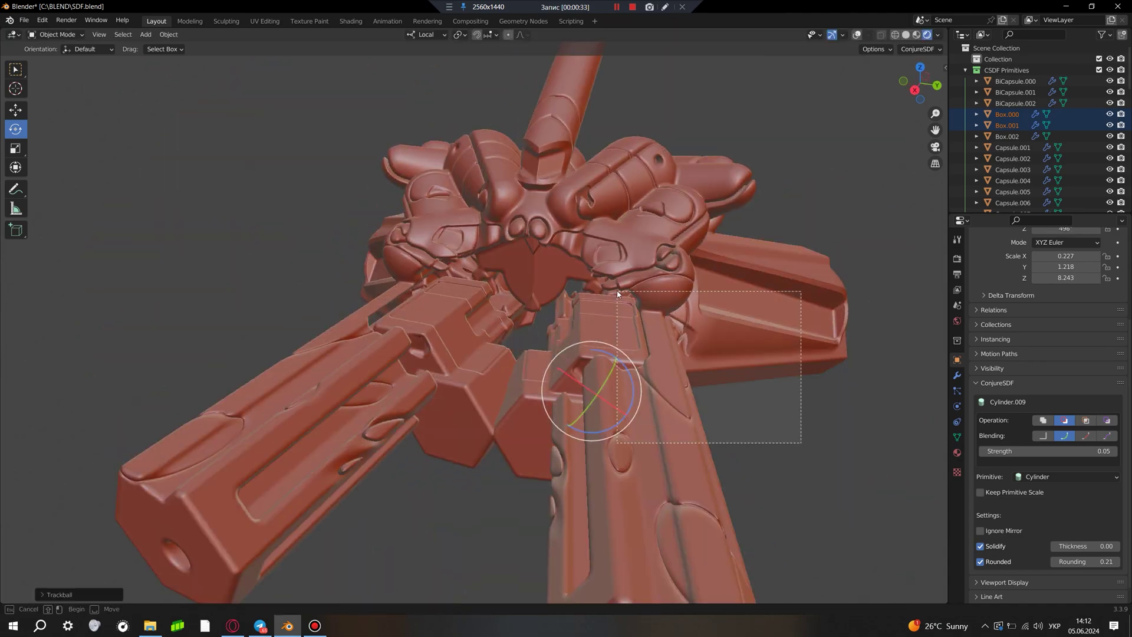
{"action": "key", "text": "r"}
{"action": "key", "text": "r"}
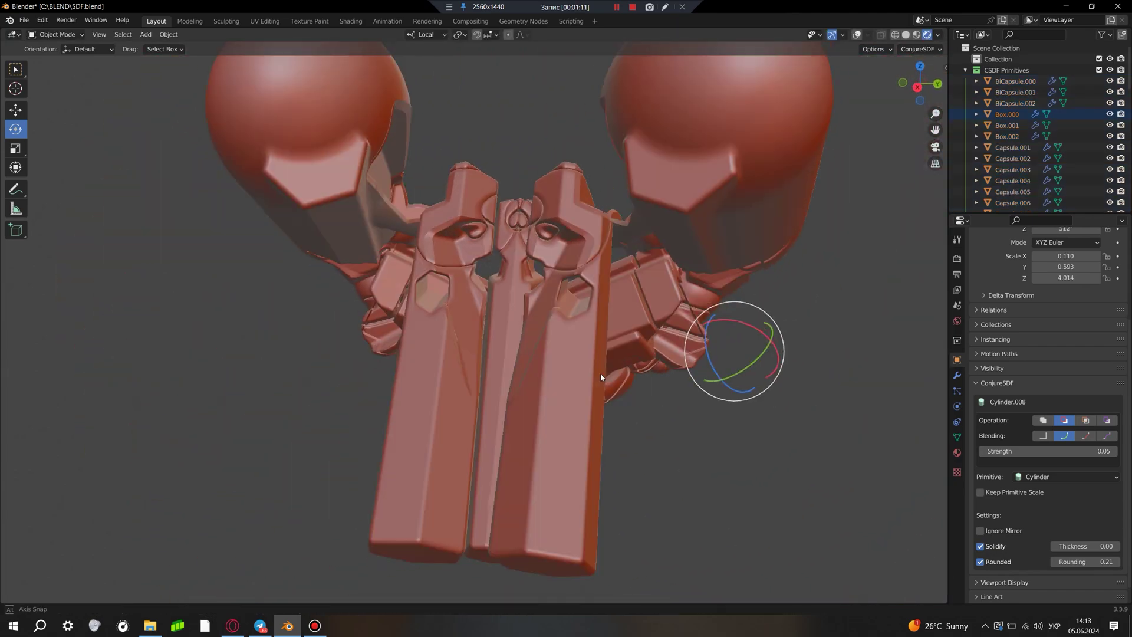
Trackball-rotate the hexagonal prisms into a more scattered arrangement around the body.
{"action": "middle_click_drag", "start_coordinate": [601, 374], "coordinate": [733, 256]}
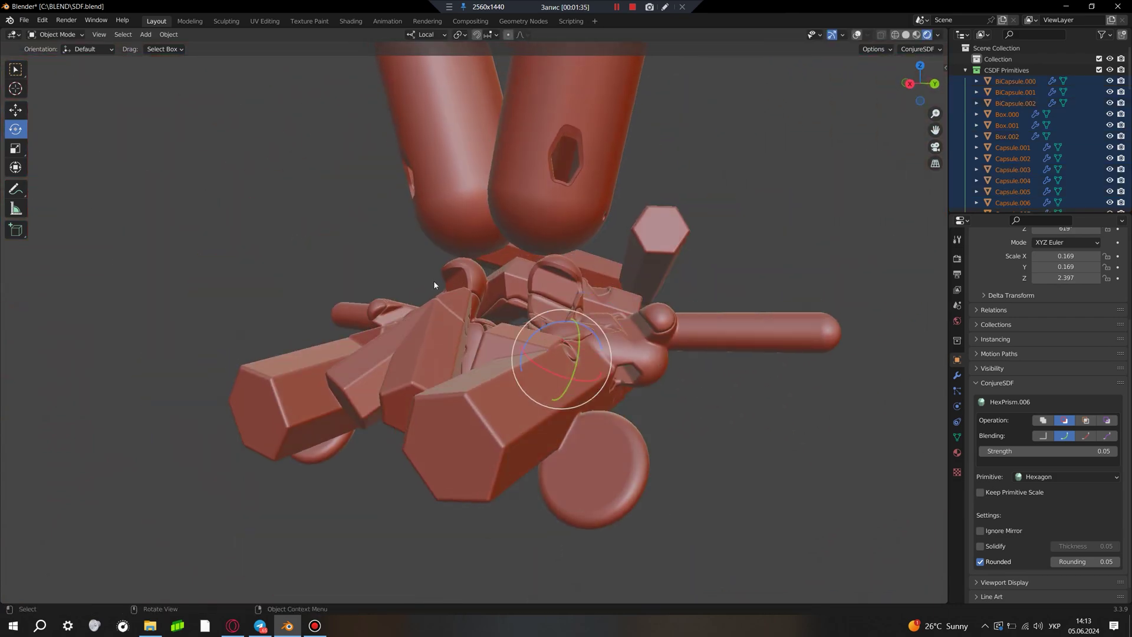
{"action": "middle_click_drag", "start_coordinate": [434, 285], "coordinate": [746, 134]}
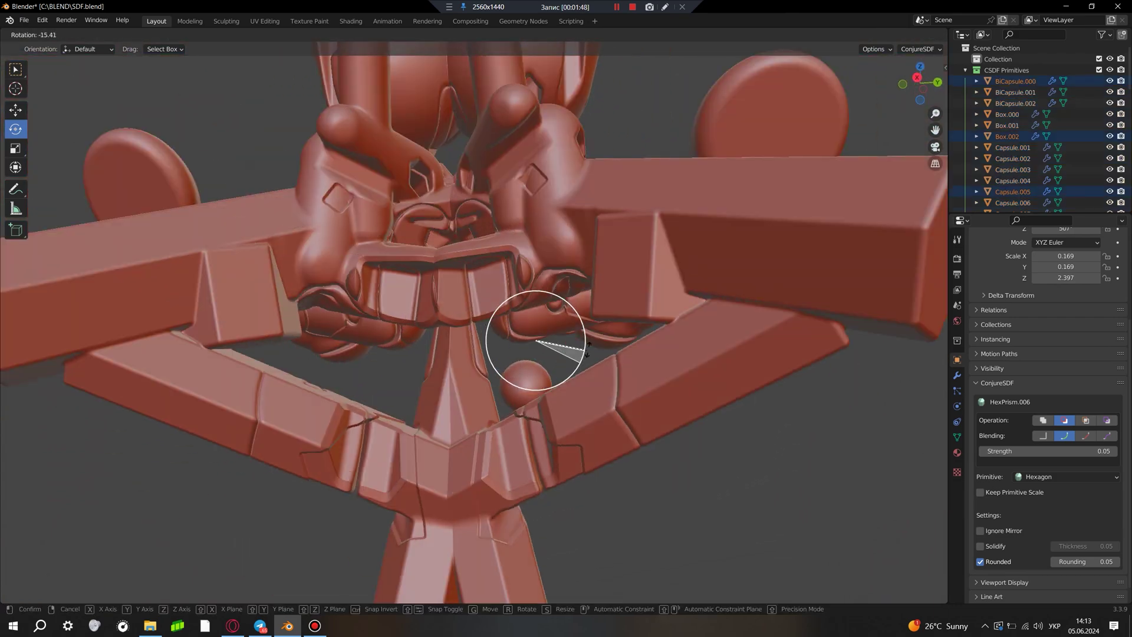
{"action": "key", "text": "r"}
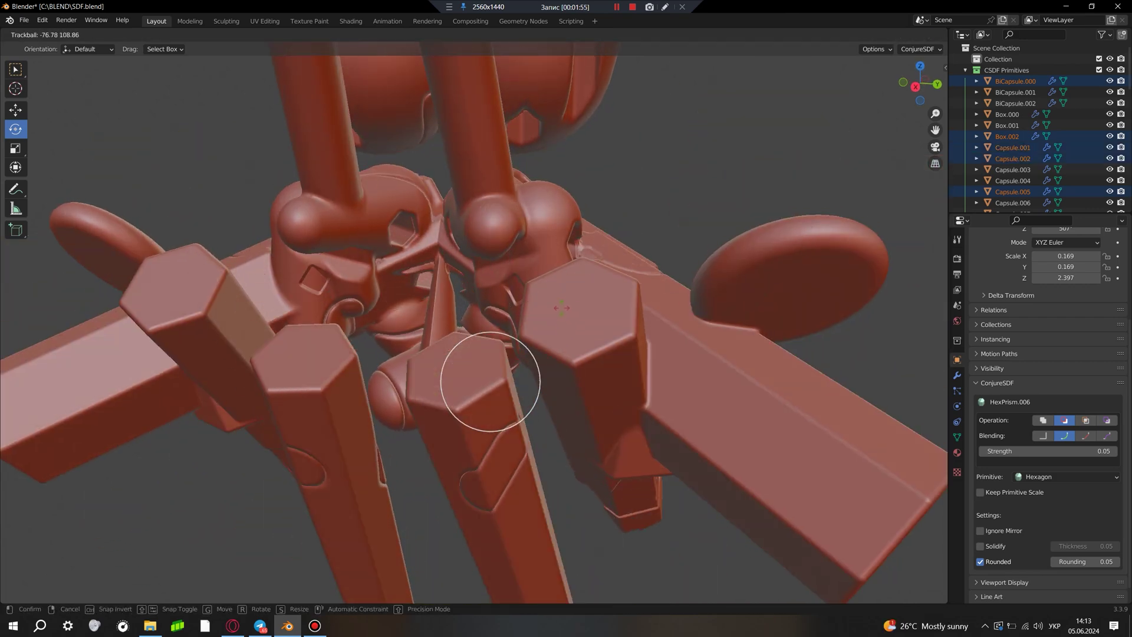
{"action": "left_click", "coordinate": [562, 308]}
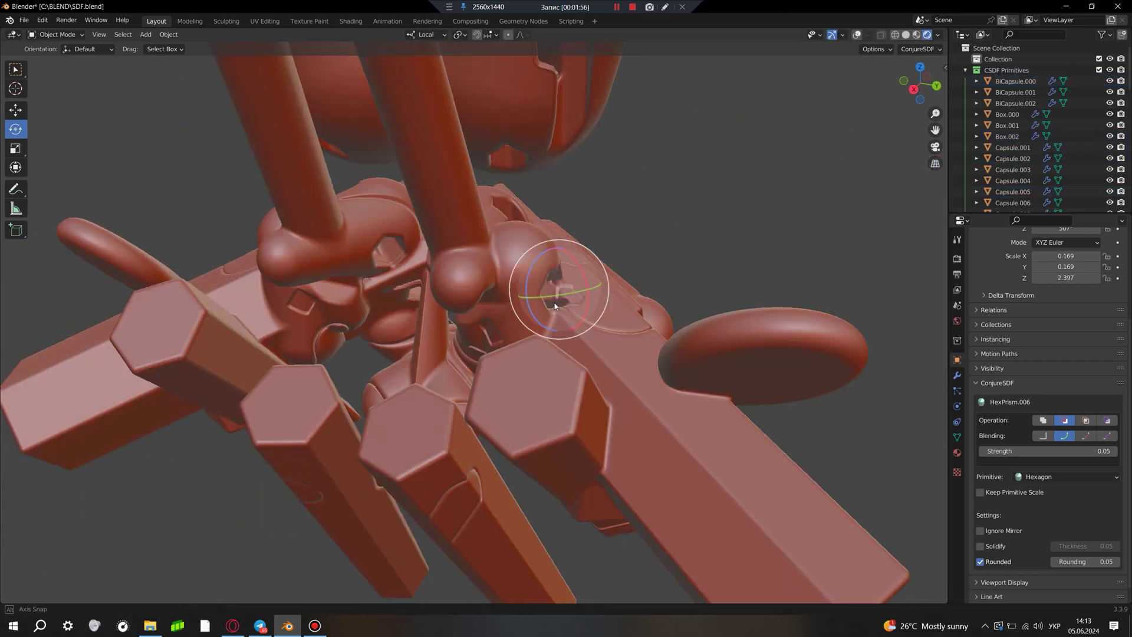
{"action": "mouse_move", "coordinate": [562, 308]}
{"action": "middle_mouse_down"}
{"action": "mouse_move", "coordinate": [667, 407]}
{"action": "mouse_move", "coordinate": [582, 230]}
{"action": "middle_mouse_up"}
{"action": "left_click", "coordinate": [507, 335]}
{"action": "mouse_move", "coordinate": [508, 334]}
{"action": "middle_mouse_down"}
{"action": "mouse_move", "coordinate": [477, 253]}
{"action": "mouse_move", "coordinate": [657, 409]}
{"action": "middle_mouse_up"}
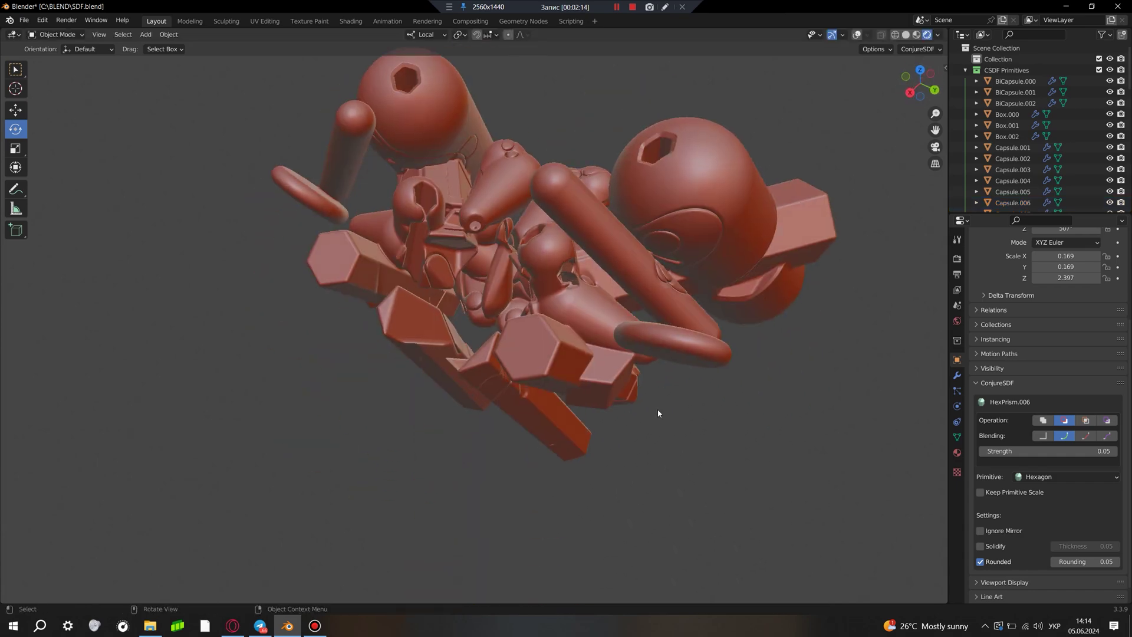
Select all primitives and trackball-rotate them twice, then apply a regular rotation.
{"action": "key", "text": "a"}
{"action": "key", "text": "r"}
{"action": "key", "text": "r"}
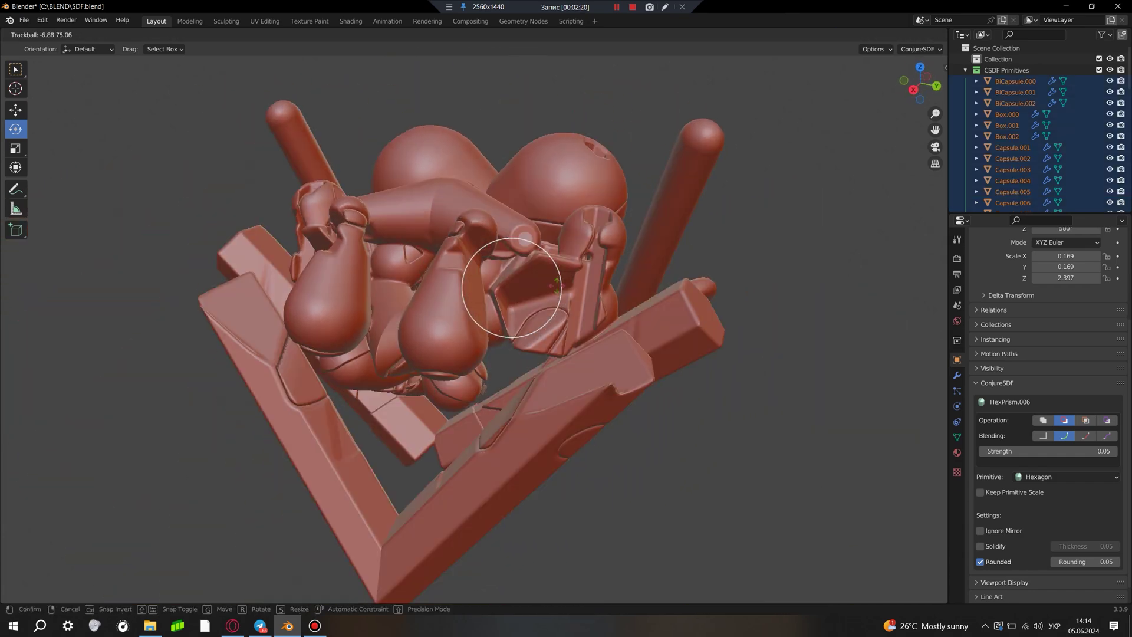
{"action": "left_click", "coordinate": [518, 328]}
{"action": "key", "text": "r"}
{"action": "key", "text": "r"}
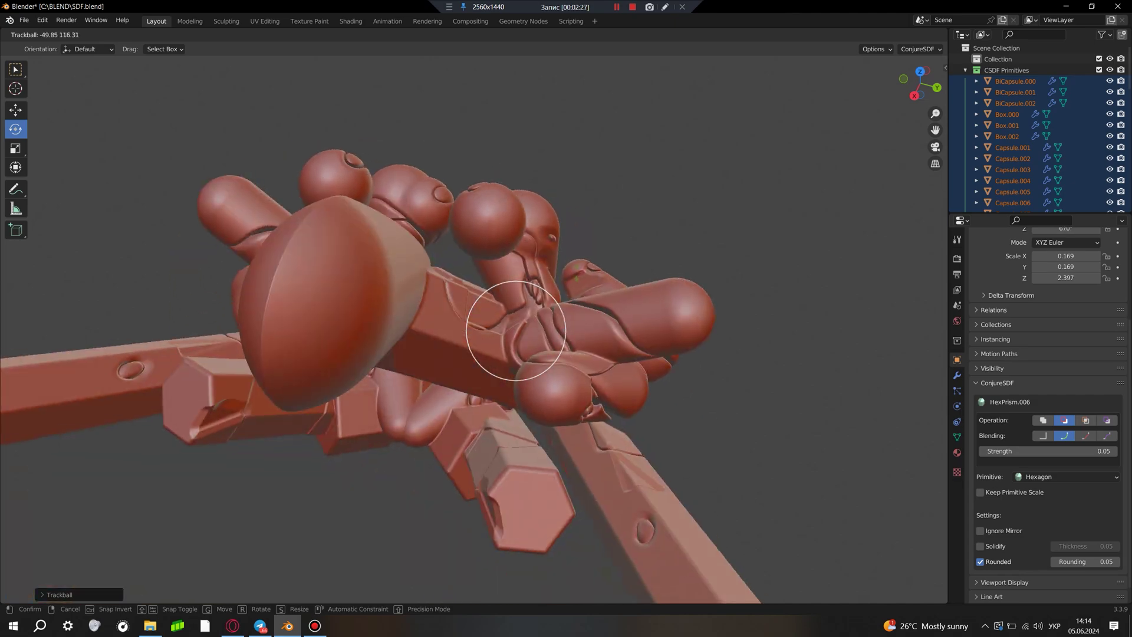
{"action": "left_click", "coordinate": [519, 389]}
{"action": "key", "text": "r"}
{"action": "left_click", "coordinate": [510, 363]}
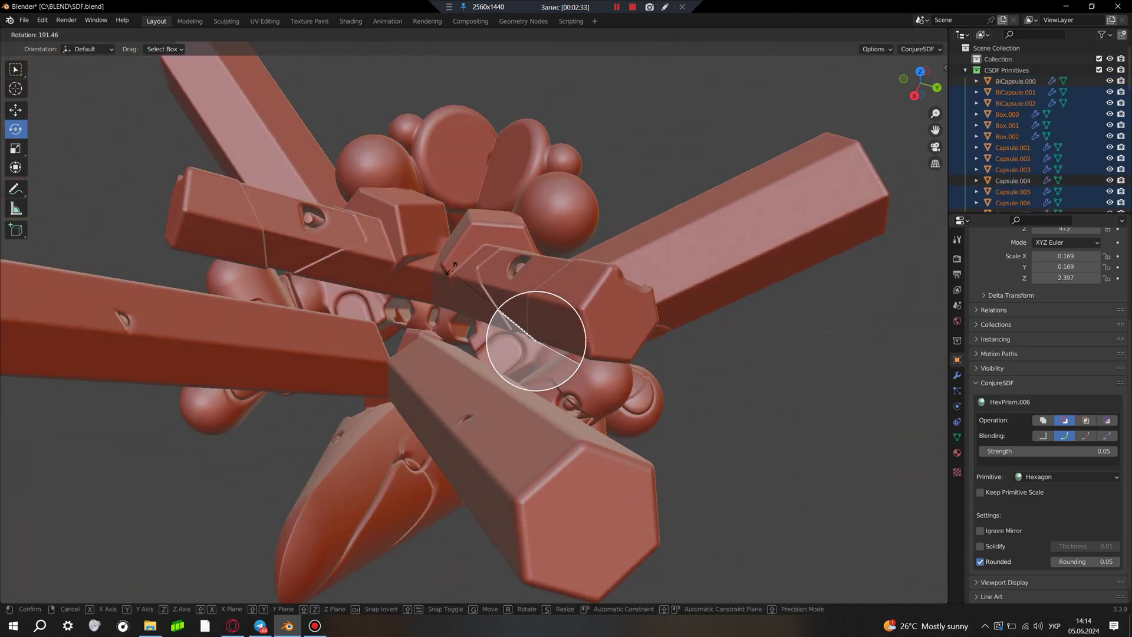
Tumble the whole selection into a symmetric shape, cancelling one rotation and starting another.
{"action": "key", "text": "r"}
{"action": "key", "text": "r"}
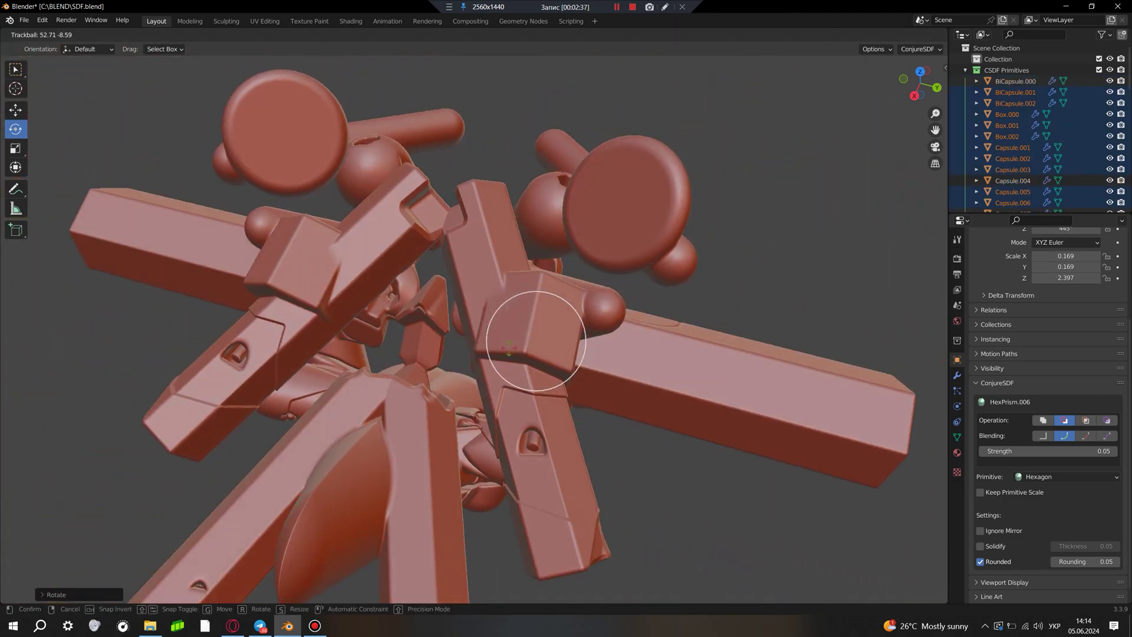
{"action": "left_click", "coordinate": [509, 350]}
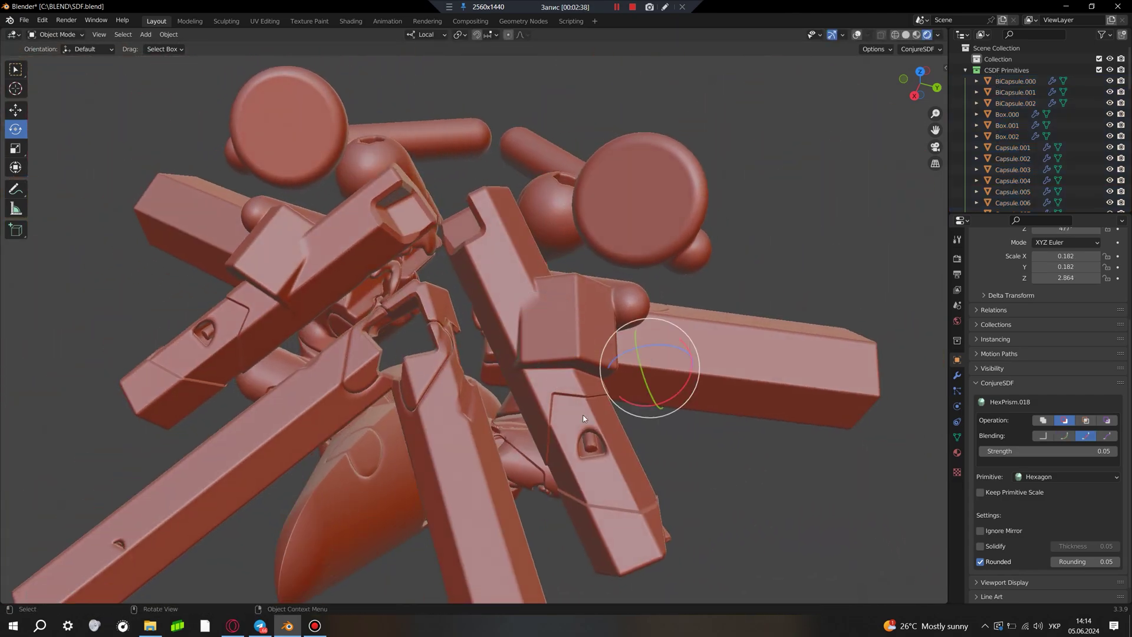
{"action": "key", "text": "r"}
{"action": "key", "text": "r"}
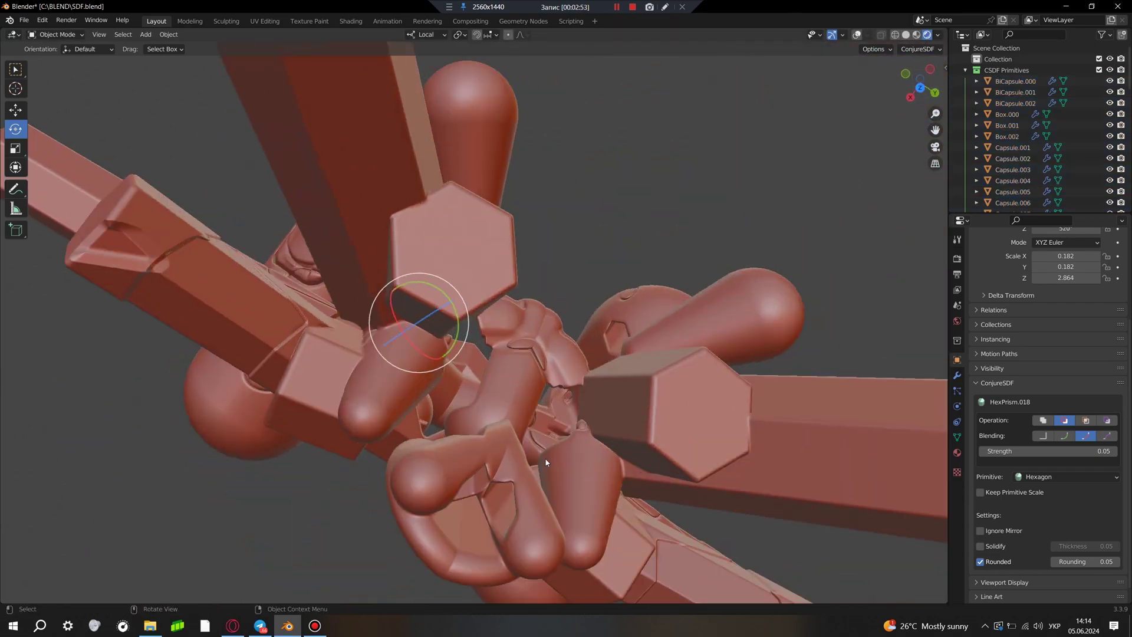
{"action": "right_click", "coordinate": [463, 397]}
{"action": "key", "text": "r"}
{"action": "key", "text": "r"}
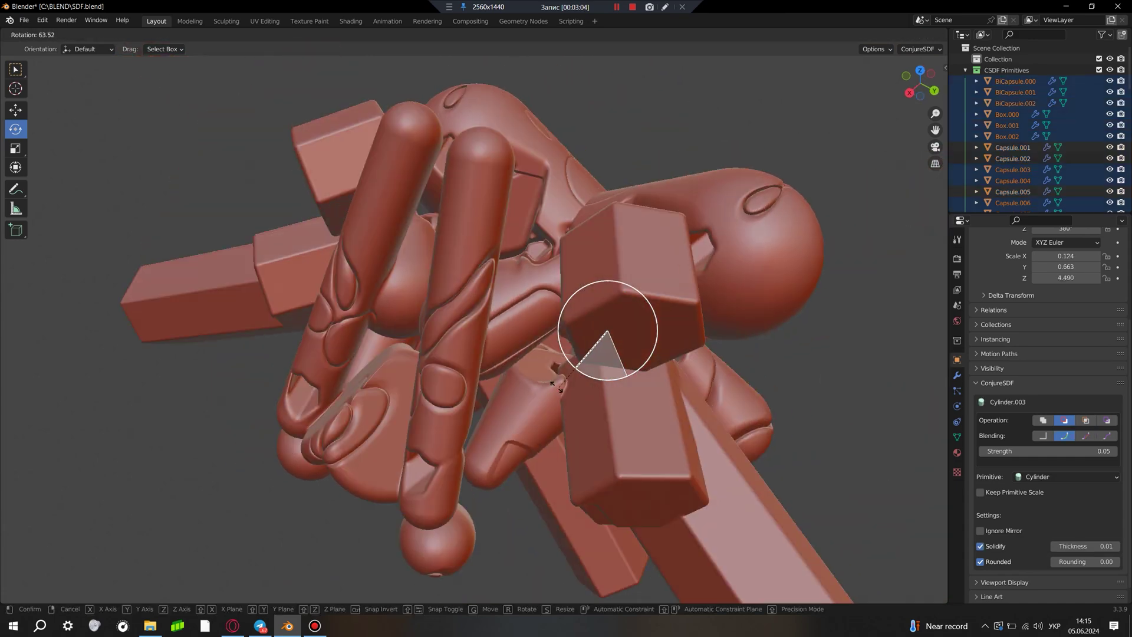
Trackball-rotate Box.000–Box.002 to a new orientation.
{"action": "left_click", "coordinate": [681, 395]}
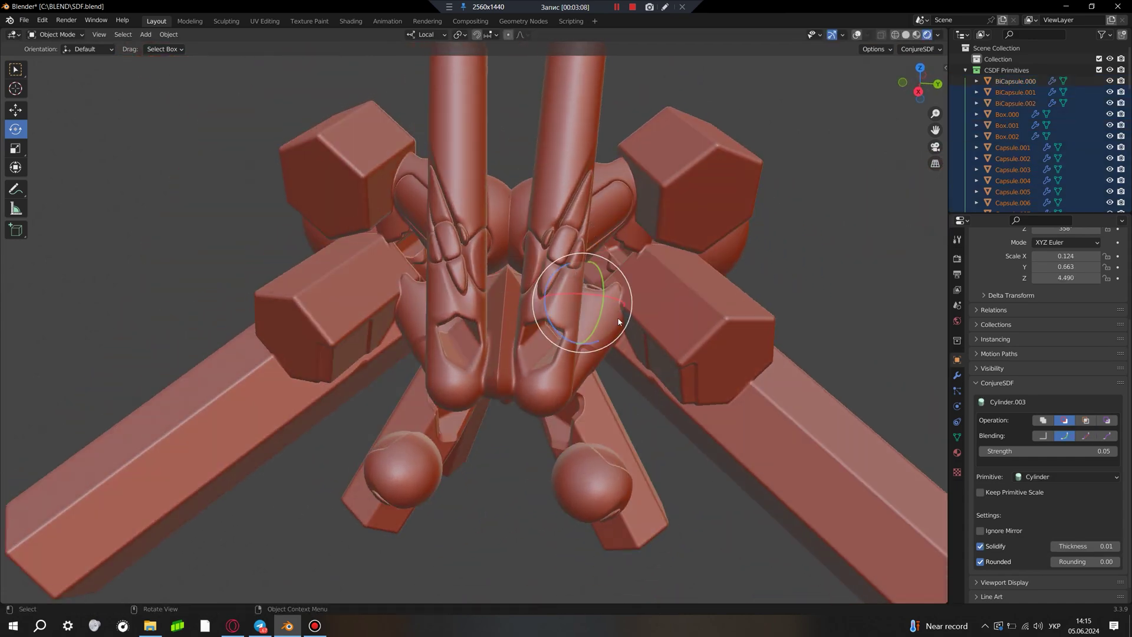
{"action": "key", "text": "ctrl+z"}
{"action": "key", "text": "ctrl+z"}
{"action": "key", "text": "ctrl+z"}
{"action": "key", "text": "r"}
{"action": "key", "text": "r"}
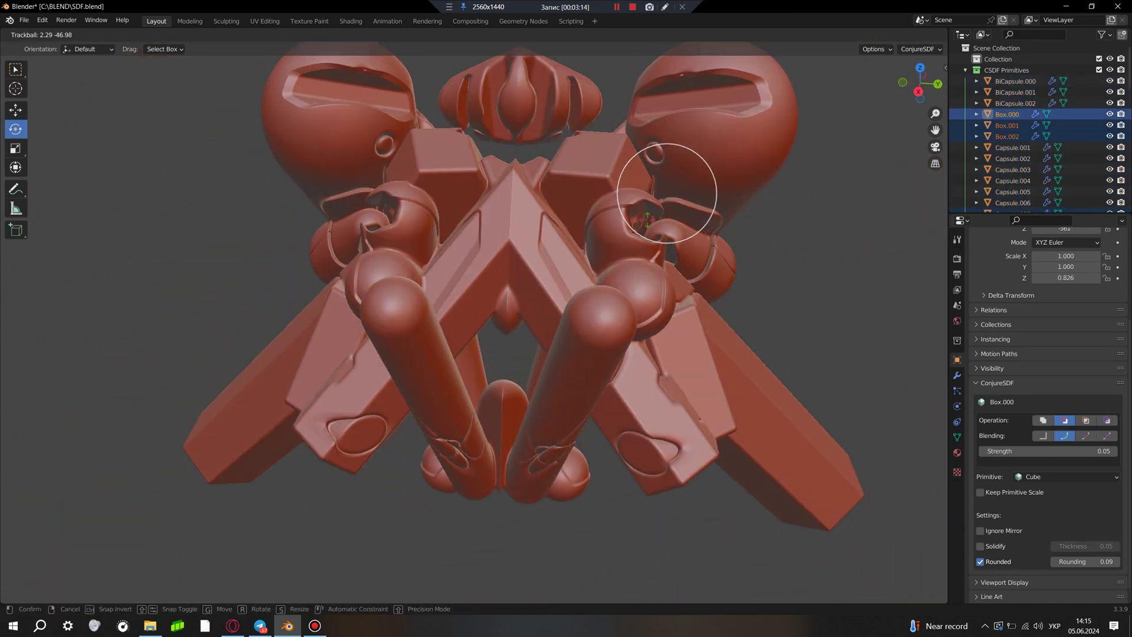
{"action": "key", "text": "r"}
{"action": "key", "text": "r"}
{"action": "left_click", "coordinate": [784, 219]}
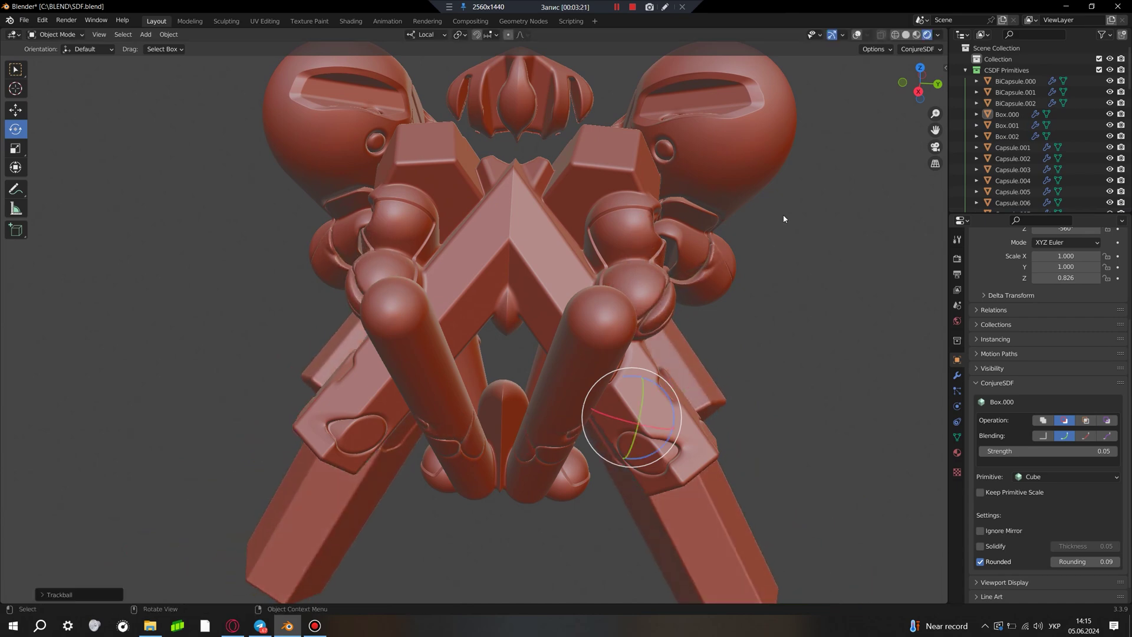
{"action": "left_click", "coordinate": [753, 321]}
{"action": "mouse_move", "coordinate": [753, 321]}
{"action": "middle_mouse_down"}
{"action": "mouse_move", "coordinate": [542, 386]}
{"action": "mouse_move", "coordinate": [620, 283]}
{"action": "middle_mouse_up"}
Tumble BiCapsule.000 and Box.000 together, then undo back to the earlier rotation.
{"action": "key", "text": "r"}
{"action": "key", "text": "r"}
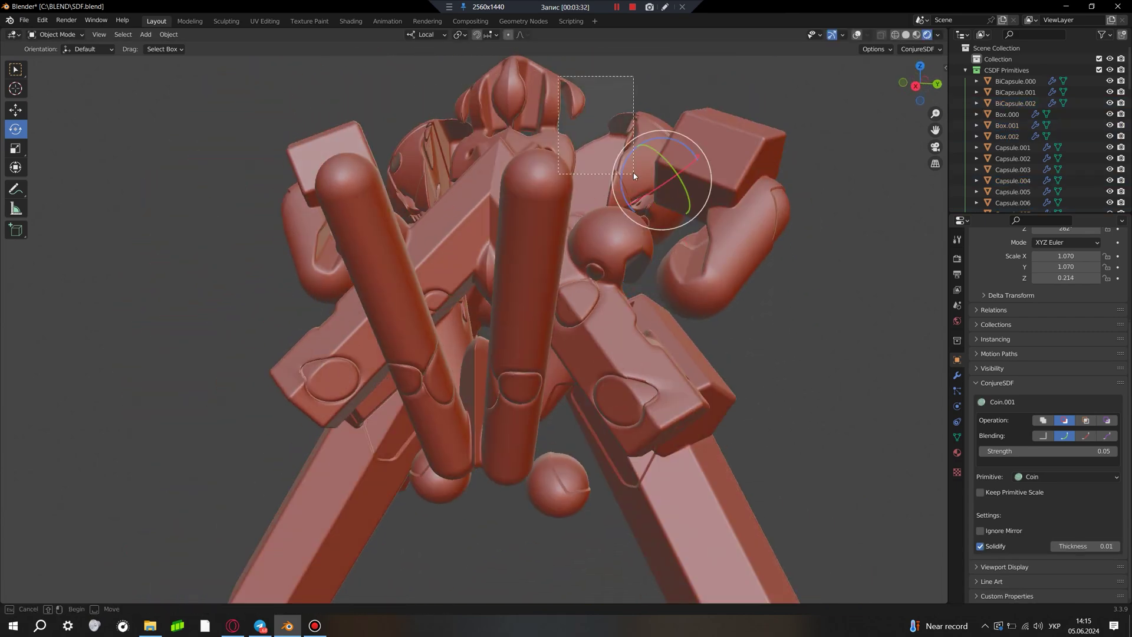
{"action": "left_click_drag", "start_coordinate": [559, 77], "coordinate": [634, 176]}
{"action": "middle_click_drag", "start_coordinate": [634, 175], "coordinate": [782, 208]}
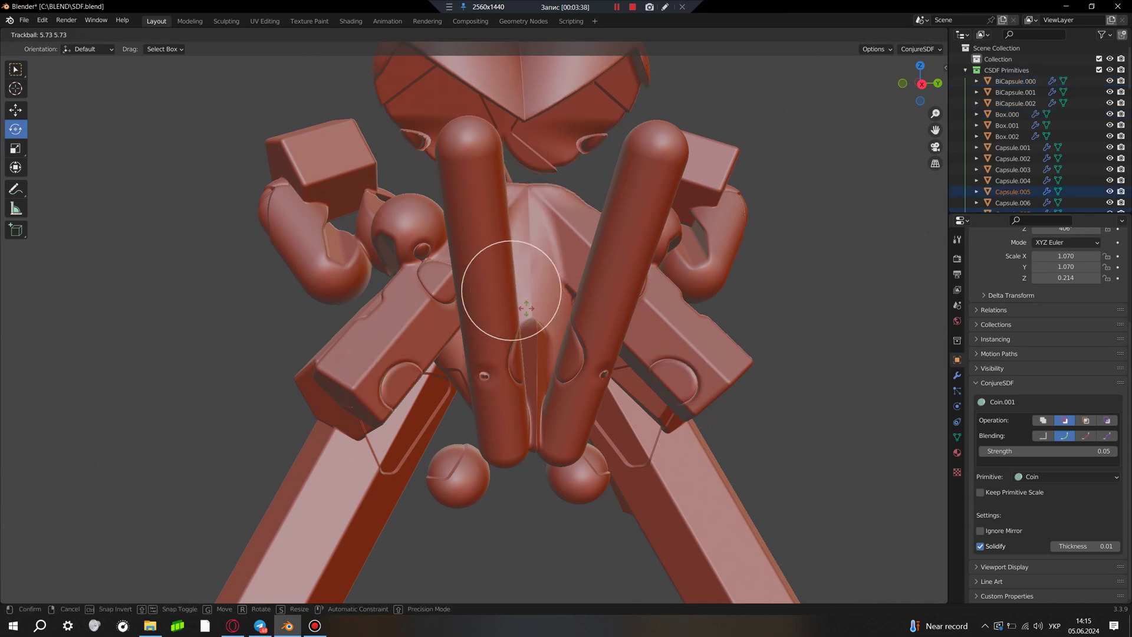
{"action": "left_click", "coordinate": [619, 380]}
{"action": "mouse_move", "coordinate": [619, 380]}
{"action": "middle_mouse_down"}
{"action": "mouse_move", "coordinate": [779, 504]}
{"action": "mouse_move", "coordinate": [647, 333]}
{"action": "middle_mouse_up"}
{"action": "left_click", "coordinate": [647, 332]}
{"action": "key", "text": "ctrl+z"}
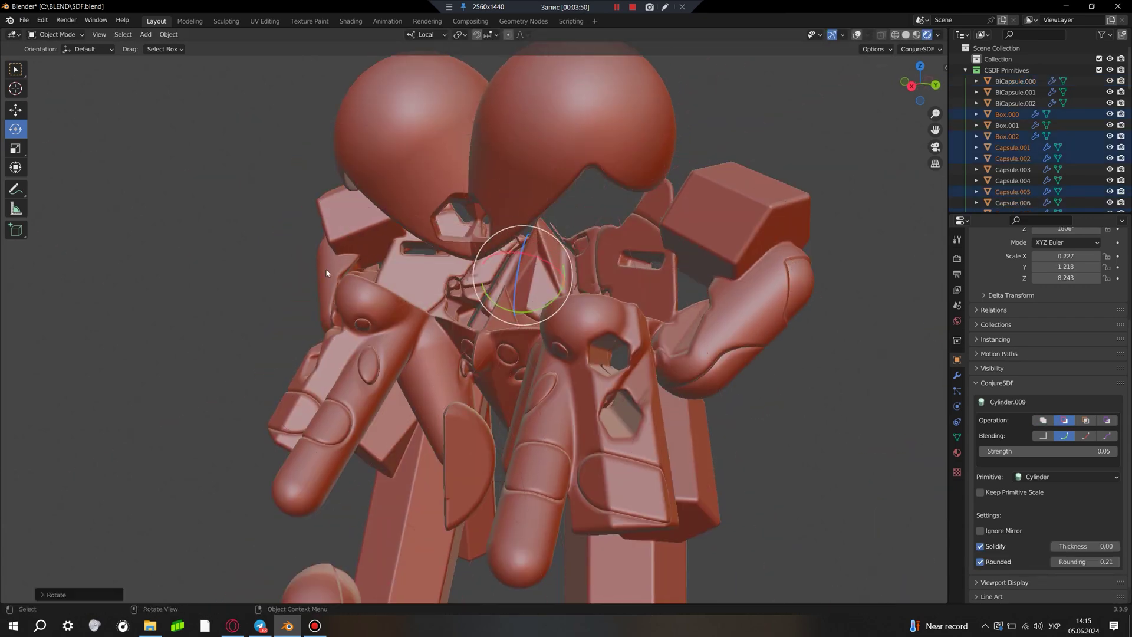
Trackball-rotate the HexPrism.022 cutter around its centre.
{"action": "middle_click_drag", "start_coordinate": [542, 273], "coordinate": [835, 271]}
{"action": "left_click", "coordinate": [834, 272]}
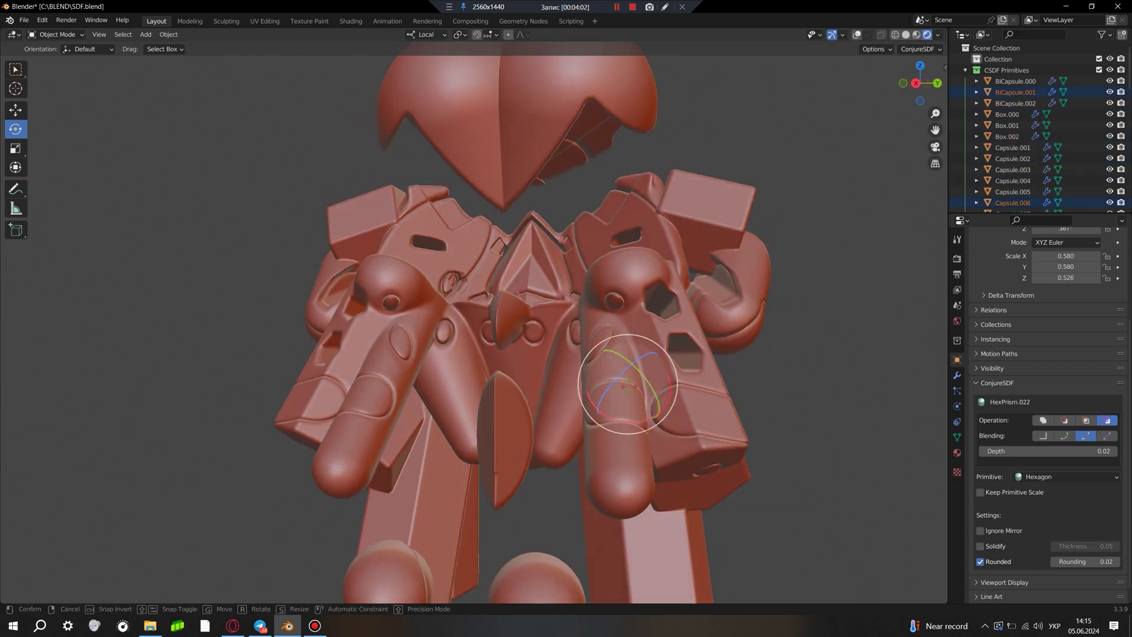
{"action": "left_click_drag", "start_coordinate": [624, 388], "coordinate": [602, 393]}
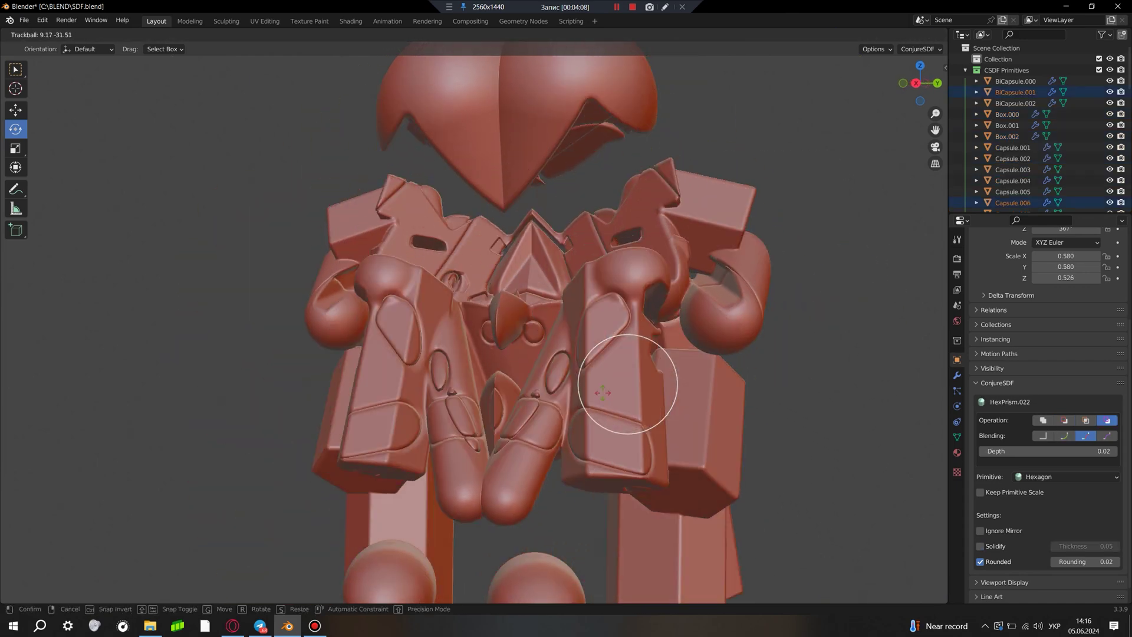
{"action": "left_click_drag", "start_coordinate": [603, 392], "coordinate": [620, 379]}
{"action": "left_click", "coordinate": [432, 284]}
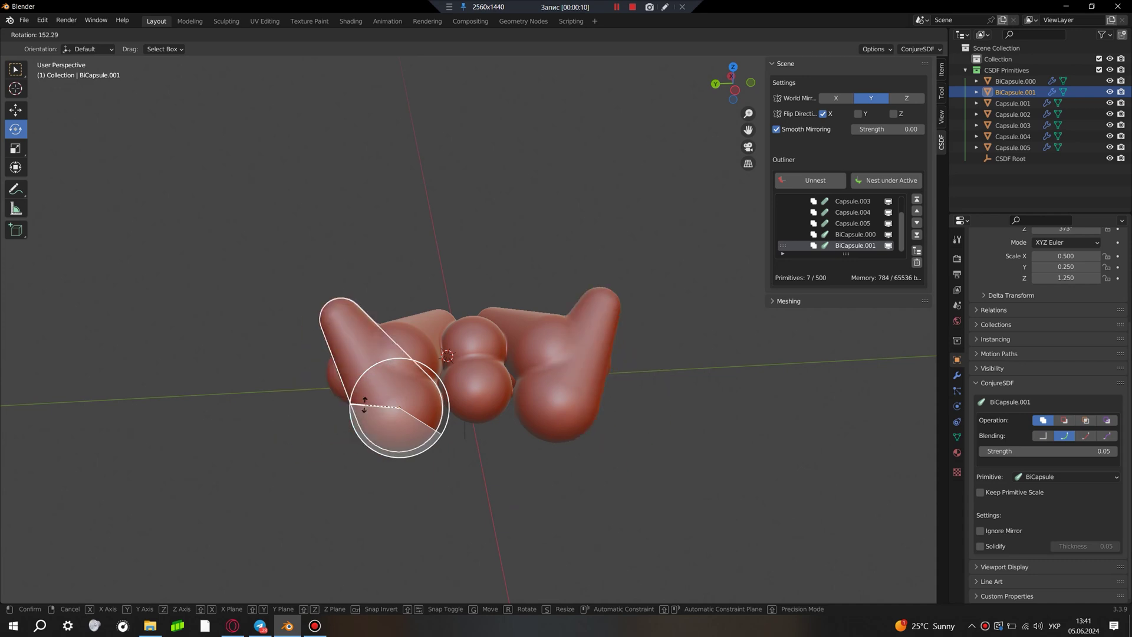
Change BiCapsule.001's primitive type to Coin.
{"action": "middle_click_drag", "start_coordinate": [634, 571], "coordinate": [603, 364], "text": "alt"}
{"action": "left_click", "coordinate": [603, 363]}
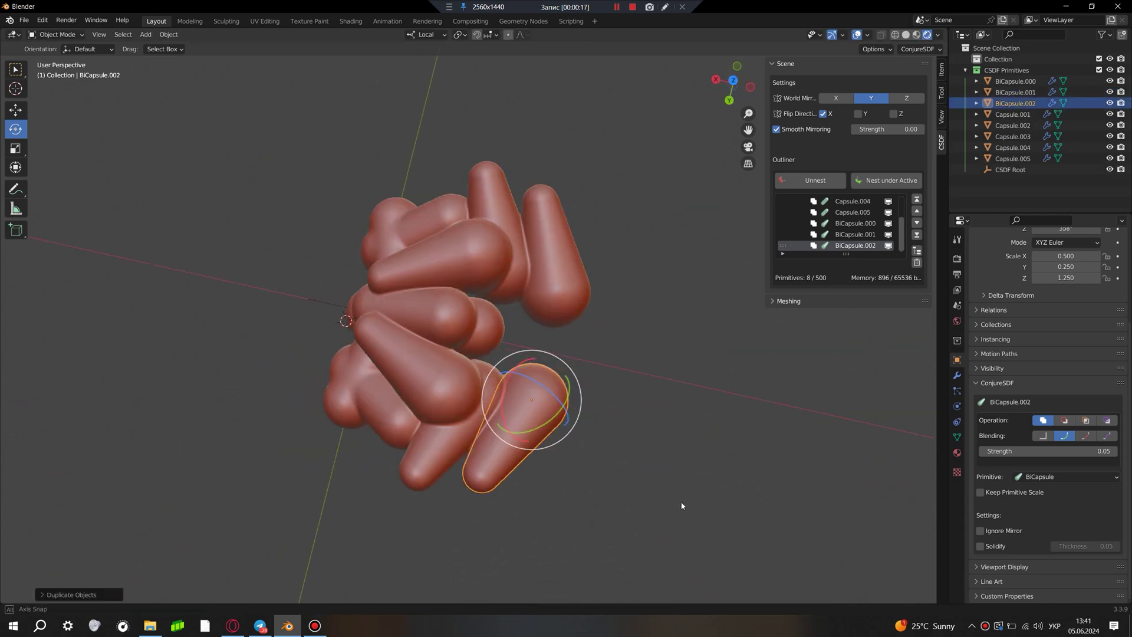
{"action": "left_click", "coordinate": [1052, 476]}
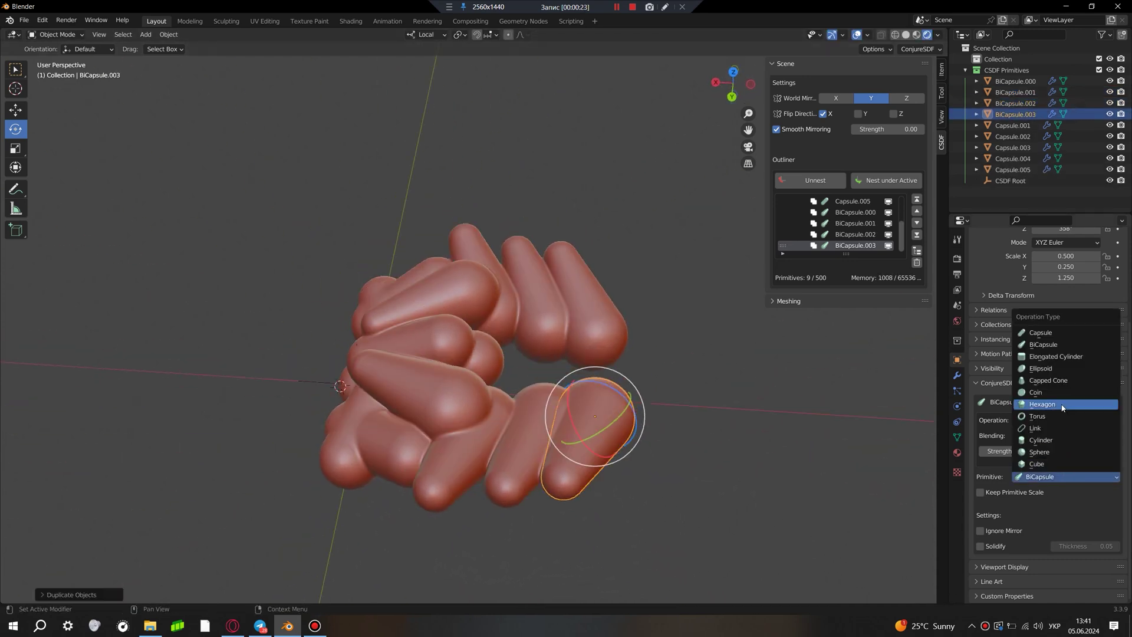
{"action": "middle_click_drag", "start_coordinate": [620, 389], "coordinate": [544, 420]}
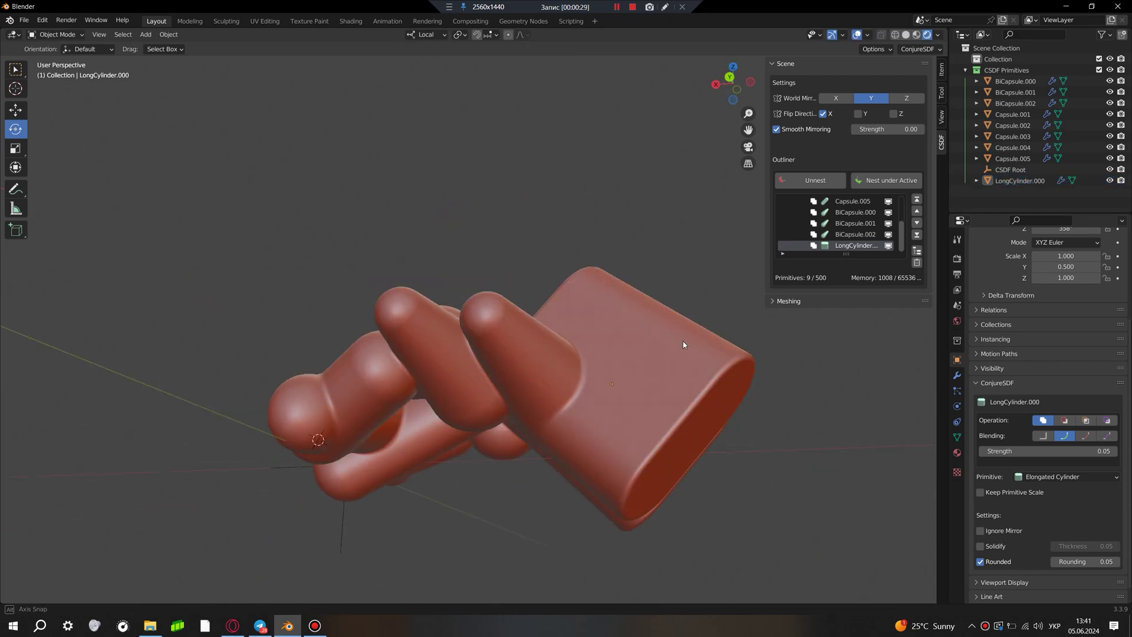
{"action": "left_click", "coordinate": [1036, 392]}
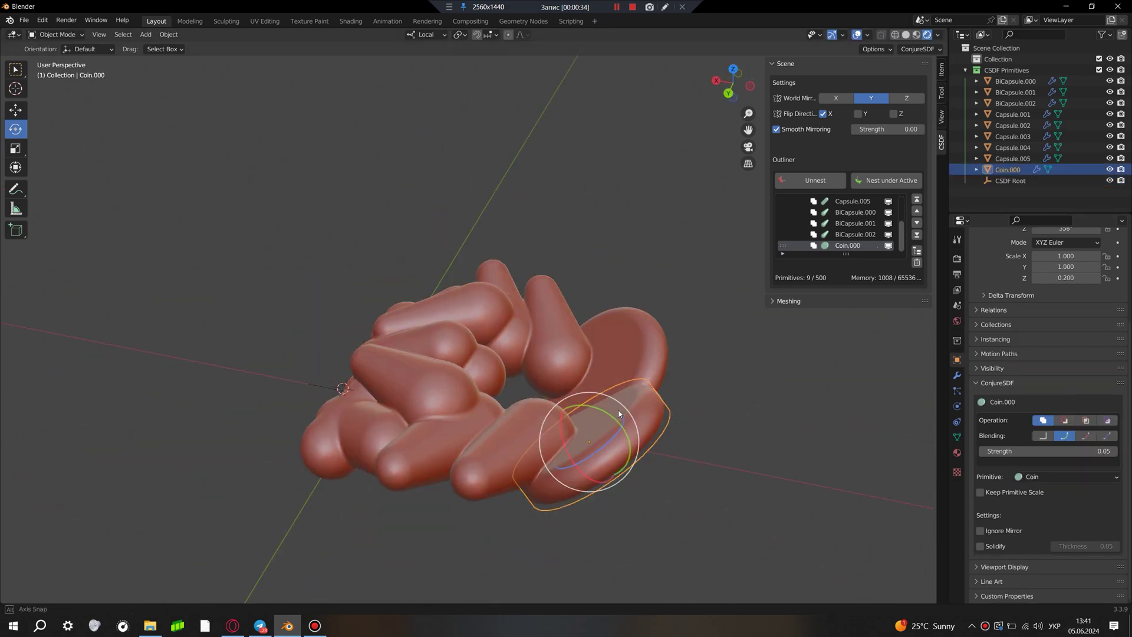
{"action": "mouse_move", "coordinate": [619, 413]}
{"action": "middle_mouse_down"}
{"action": "mouse_move", "coordinate": [698, 509]}
{"action": "mouse_move", "coordinate": [437, 483]}
{"action": "middle_mouse_up"}
Move Coin.000 and tilt the disc into place beside the capsule body.
{"action": "left_click", "coordinate": [436, 483]}
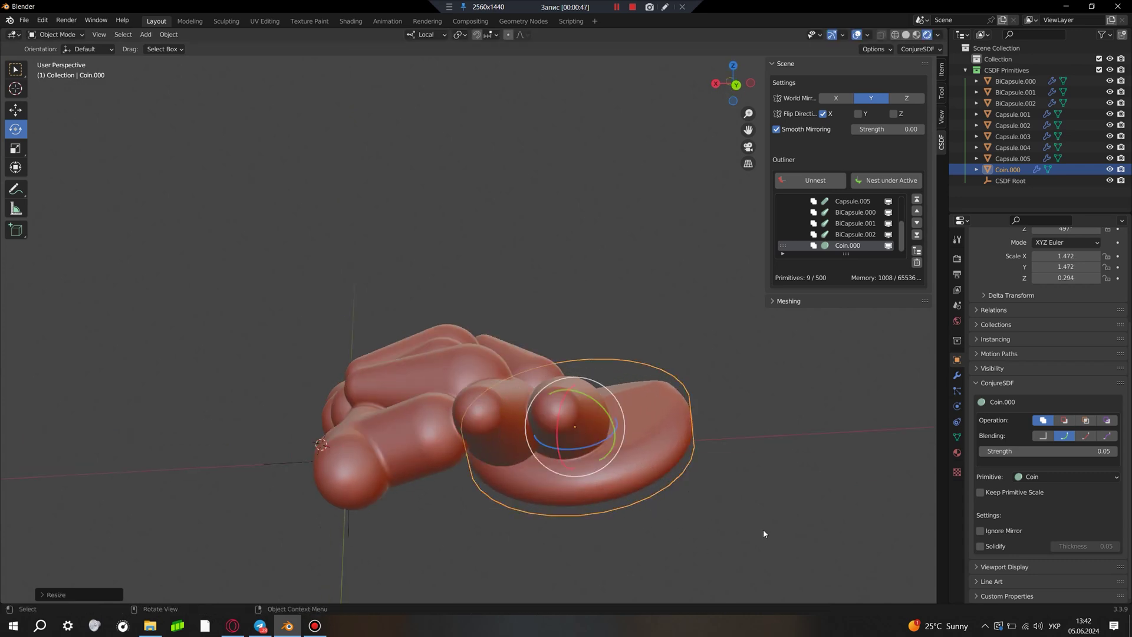
{"action": "left_click", "coordinate": [594, 514]}
{"action": "middle_click_drag", "start_coordinate": [593, 514], "coordinate": [435, 524]}
{"action": "key", "text": "g"}
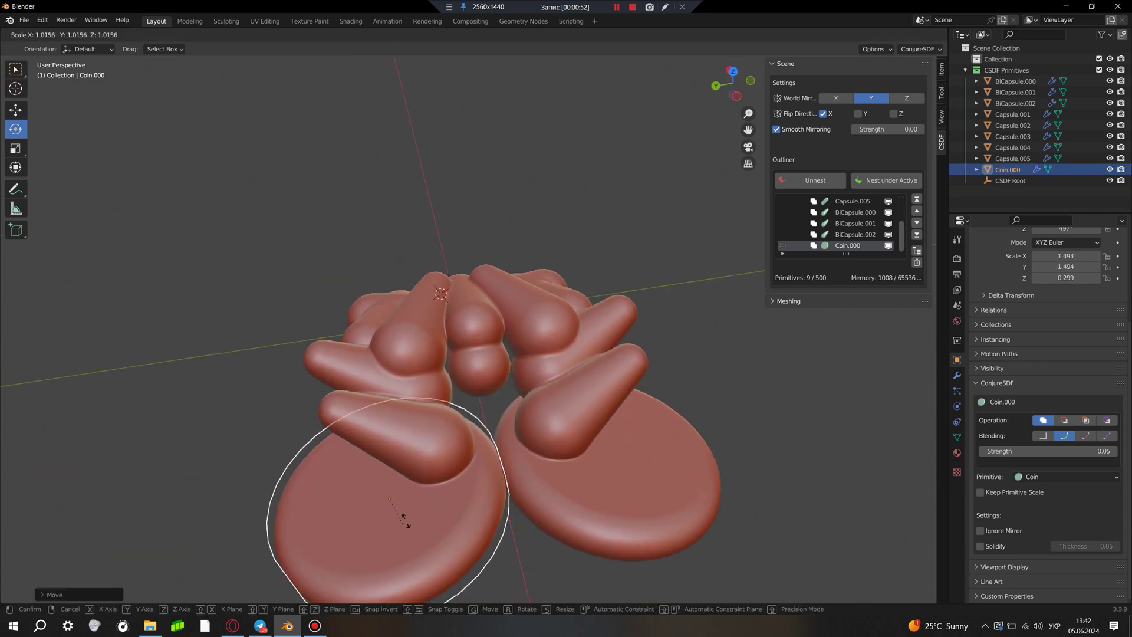
{"action": "middle_click_drag", "start_coordinate": [494, 506], "coordinate": [560, 528]}
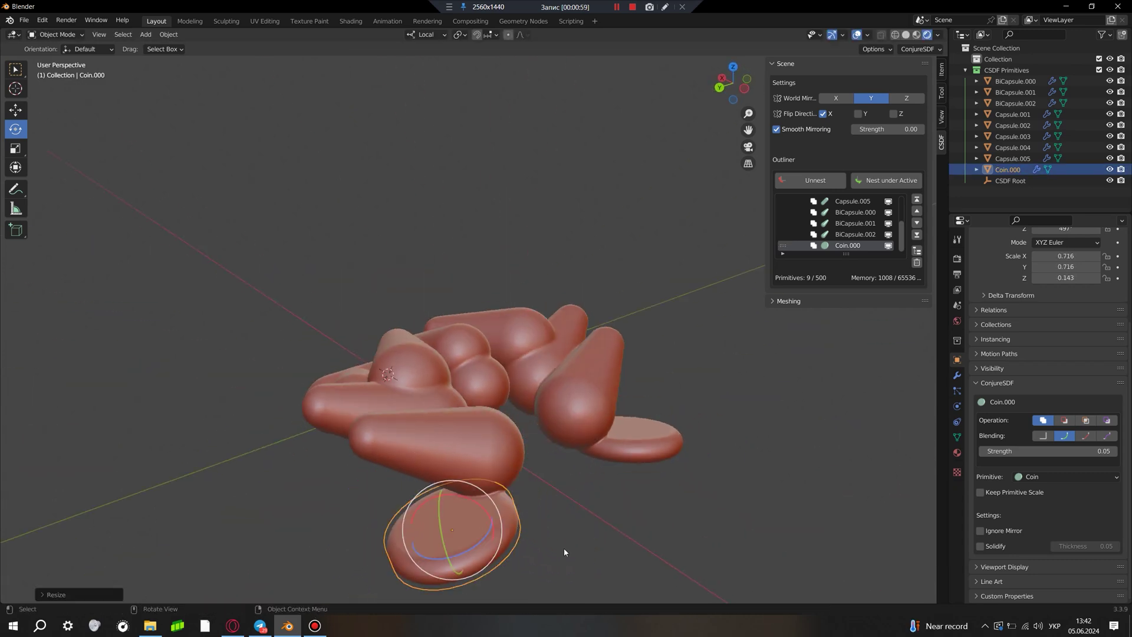
Confirm the coin's placement and duplicate it with Shift+D.
{"action": "left_click", "coordinate": [606, 471]}
{"action": "mouse_move", "coordinate": [606, 472]}
{"action": "middle_mouse_down"}
{"action": "mouse_move", "coordinate": [625, 476]}
{"action": "mouse_move", "coordinate": [624, 388]}
{"action": "middle_mouse_up"}
{"action": "left_click", "coordinate": [337, 330]}
{"action": "key", "text": "shift+d"}
{"action": "left_click", "coordinate": [450, 304]}
{"action": "middle_click_drag", "start_coordinate": [450, 304], "coordinate": [1029, 395]}
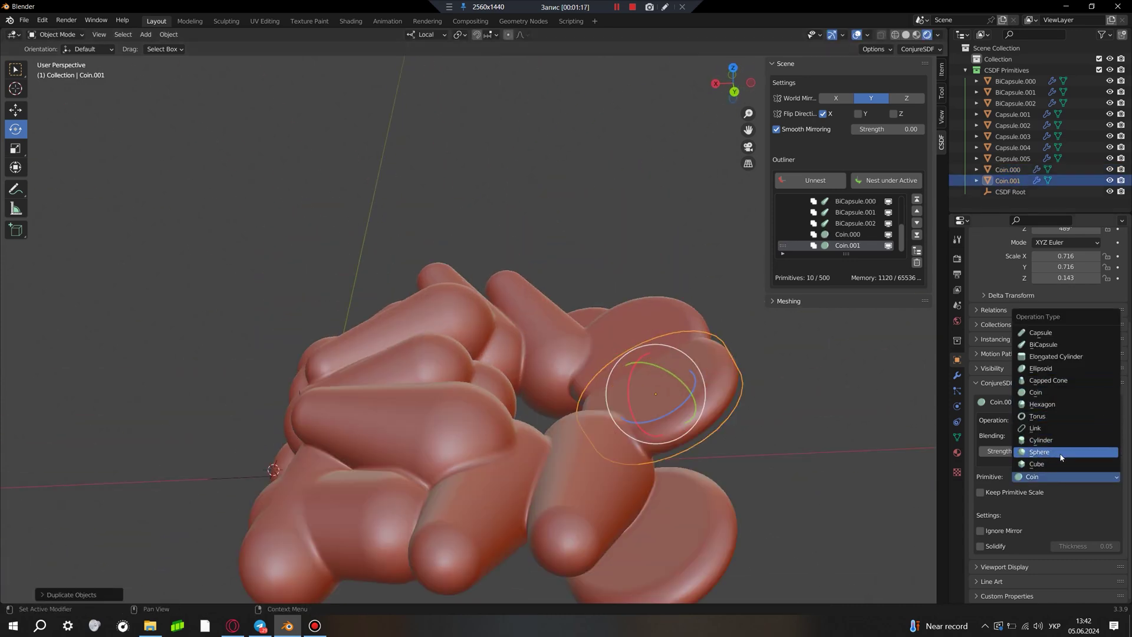
Turn the coin copy into a Hexagon prism, stretch it to about 2.5 in Z, and move it.
{"action": "key", "text": "Return"}
{"action": "middle_click_drag", "start_coordinate": [929, 413], "coordinate": [636, 393]}
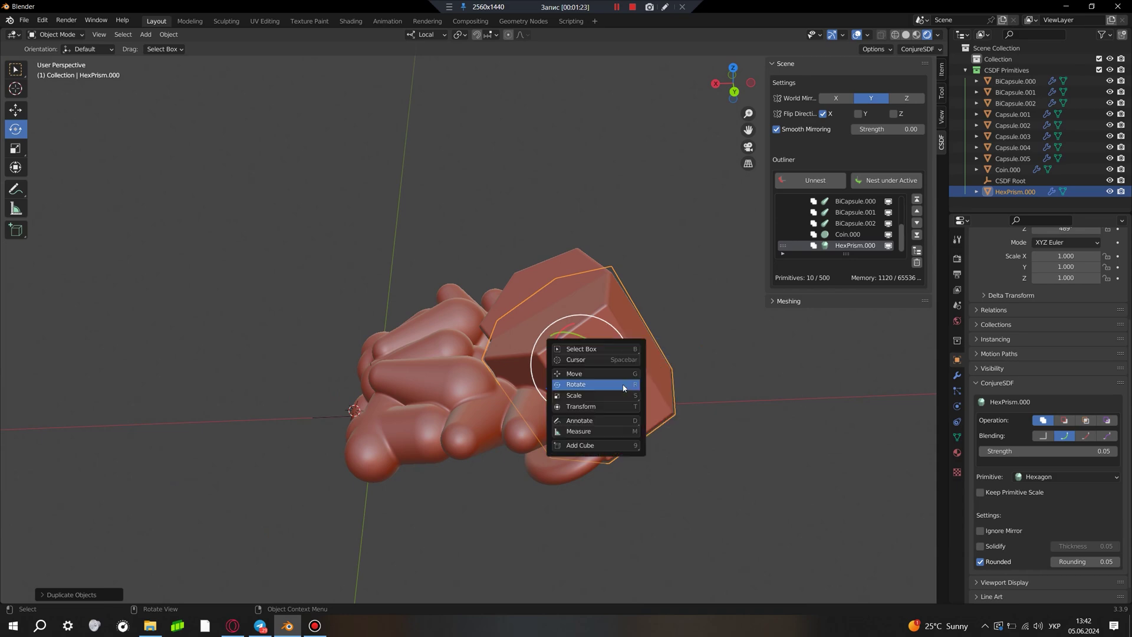
{"action": "left_click", "coordinate": [506, 248]}
{"action": "middle_click_drag", "start_coordinate": [506, 248], "coordinate": [472, 353]}
{"action": "key", "text": "g"}
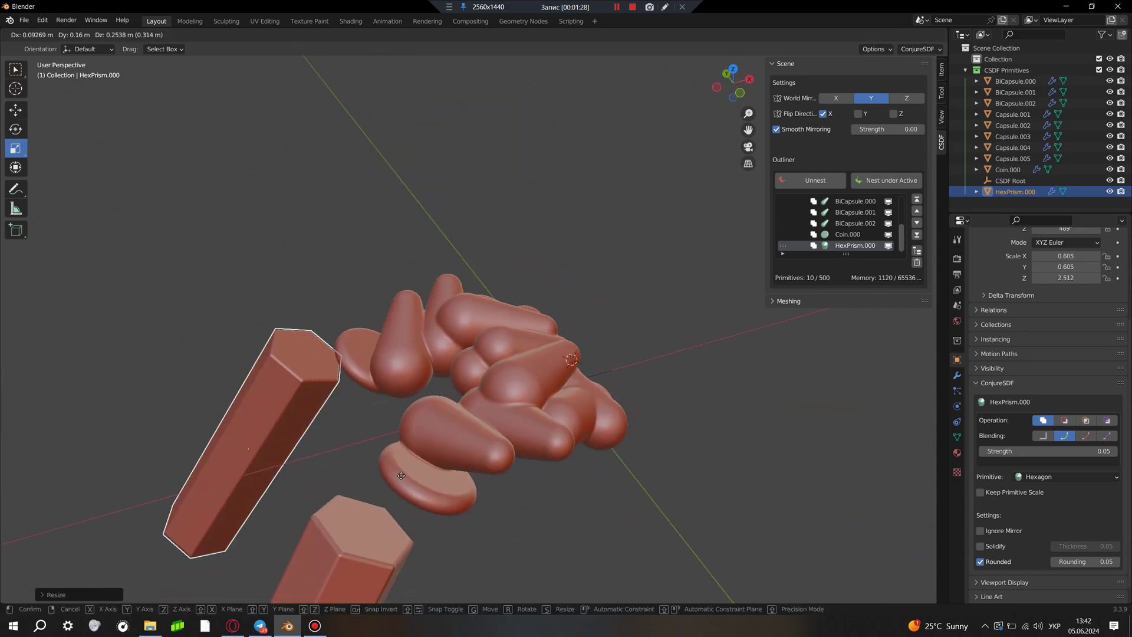
{"action": "left_click", "coordinate": [472, 461]}
{"action": "left_click", "coordinate": [527, 485]}
{"action": "middle_click_drag", "start_coordinate": [527, 485], "coordinate": [636, 487]}
Rotate the hex prism to run along the body and adjust its size.
{"action": "key", "text": "shift+space"}
{"action": "key", "text": "r"}
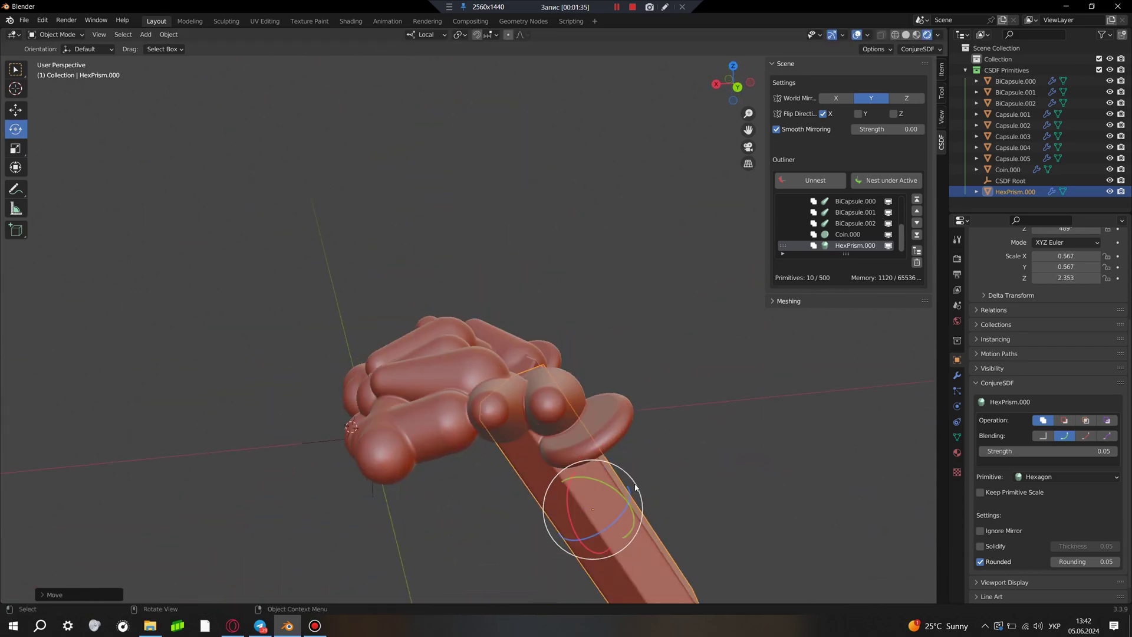
{"action": "left_click", "coordinate": [409, 450]}
{"action": "mouse_move", "coordinate": [409, 450]}
{"action": "middle_mouse_down"}
{"action": "mouse_move", "coordinate": [609, 369]}
{"action": "mouse_move", "coordinate": [533, 305]}
{"action": "mouse_move", "coordinate": [548, 392]}
{"action": "middle_mouse_up"}
{"action": "left_click", "coordinate": [609, 373]}
{"action": "key", "text": "g"}
{"action": "right_click", "coordinate": [533, 305]}
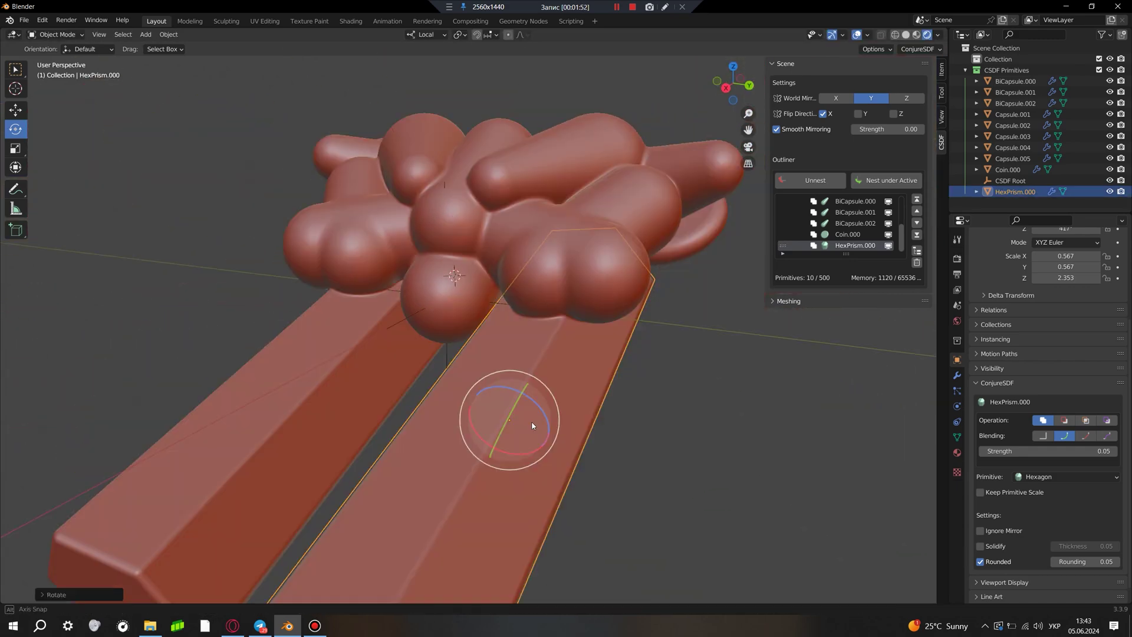
{"action": "left_click", "coordinate": [570, 407]}
{"action": "middle_click_drag", "start_coordinate": [661, 374], "coordinate": [565, 440]}
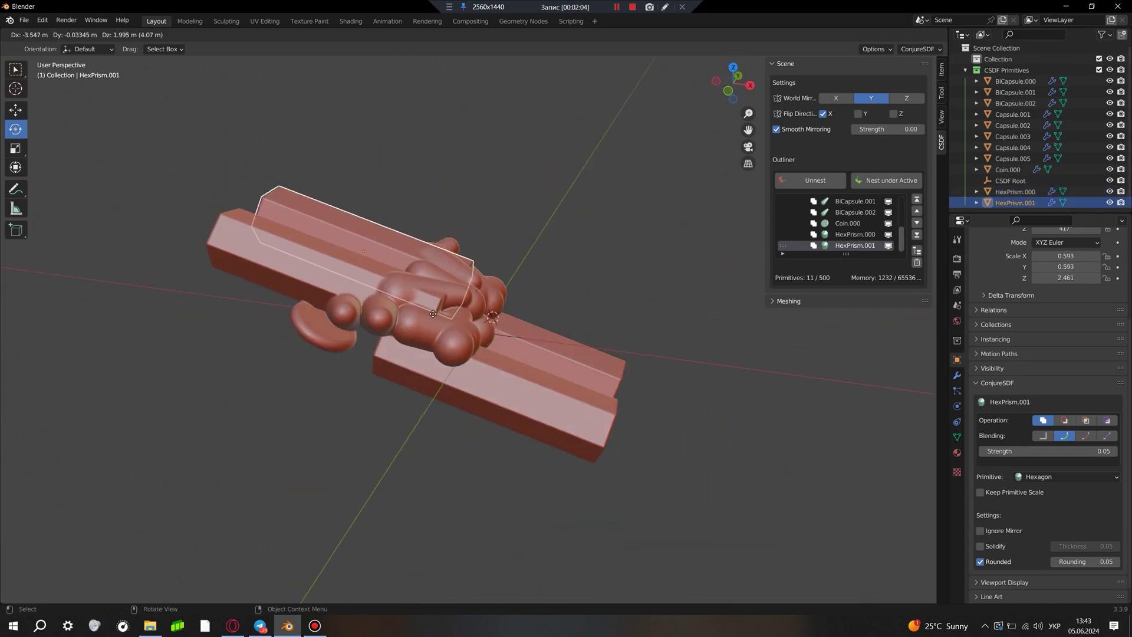
Move and resize HexPrism.001 shorter and thicker on the first prism.
{"action": "left_click", "coordinate": [434, 314]}
{"action": "mouse_move", "coordinate": [433, 314]}
{"action": "middle_mouse_down"}
{"action": "mouse_move", "coordinate": [558, 417]}
{"action": "mouse_move", "coordinate": [592, 469]}
{"action": "middle_mouse_up"}
{"action": "key", "text": "g"}
{"action": "left_click", "coordinate": [622, 427]}
{"action": "mouse_move", "coordinate": [606, 565]}
{"action": "middle_mouse_down"}
{"action": "mouse_move", "coordinate": [521, 336]}
{"action": "mouse_move", "coordinate": [540, 312]}
{"action": "middle_mouse_up"}
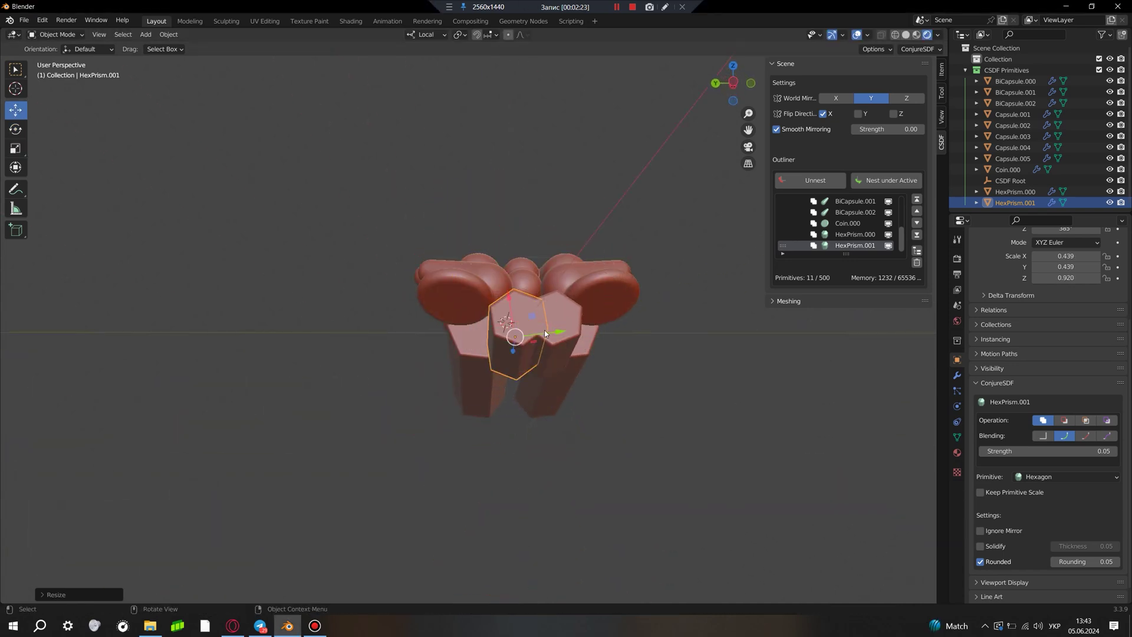
{"action": "key", "text": "s"}
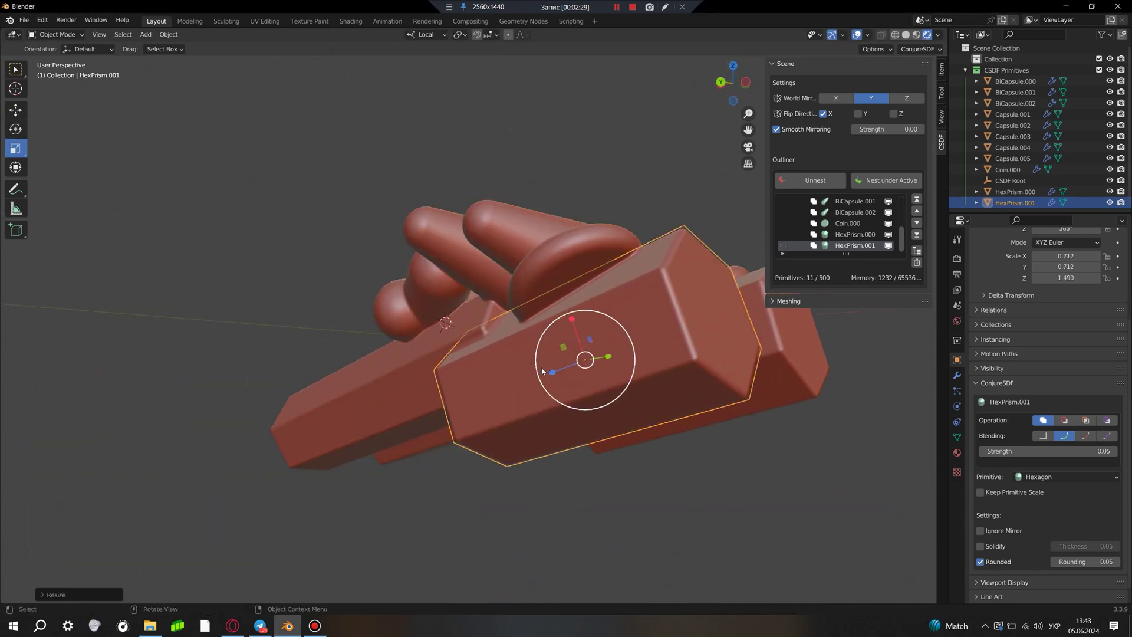
{"action": "mouse_move", "coordinate": [607, 482]}
{"action": "middle_mouse_down"}
{"action": "mouse_move", "coordinate": [629, 487]}
{"action": "mouse_move", "coordinate": [544, 398]}
{"action": "mouse_move", "coordinate": [568, 430]}
{"action": "mouse_move", "coordinate": [505, 453]}
{"action": "middle_mouse_up"}
{"action": "left_click", "coordinate": [493, 397]}
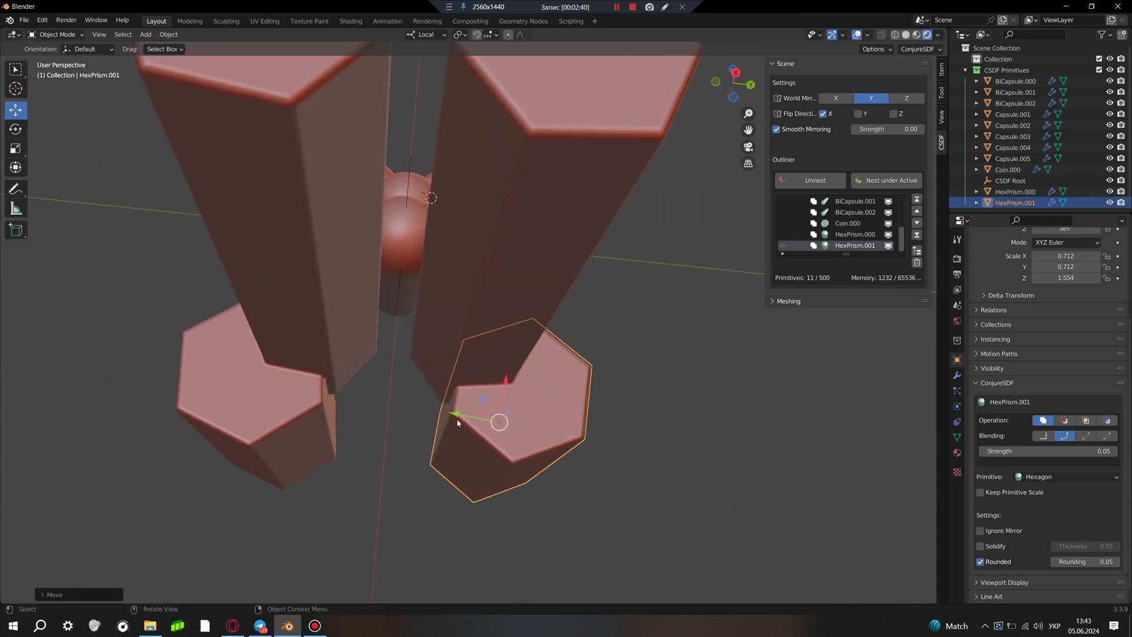
Duplicate a capsule pod and convert the copy into a Sphere primitive.
{"action": "mouse_move", "coordinate": [457, 423]}
{"action": "middle_mouse_down"}
{"action": "mouse_move", "coordinate": [560, 475]}
{"action": "mouse_move", "coordinate": [508, 441]}
{"action": "mouse_move", "coordinate": [472, 330]}
{"action": "middle_mouse_up"}
{"action": "left_click", "coordinate": [454, 313]}
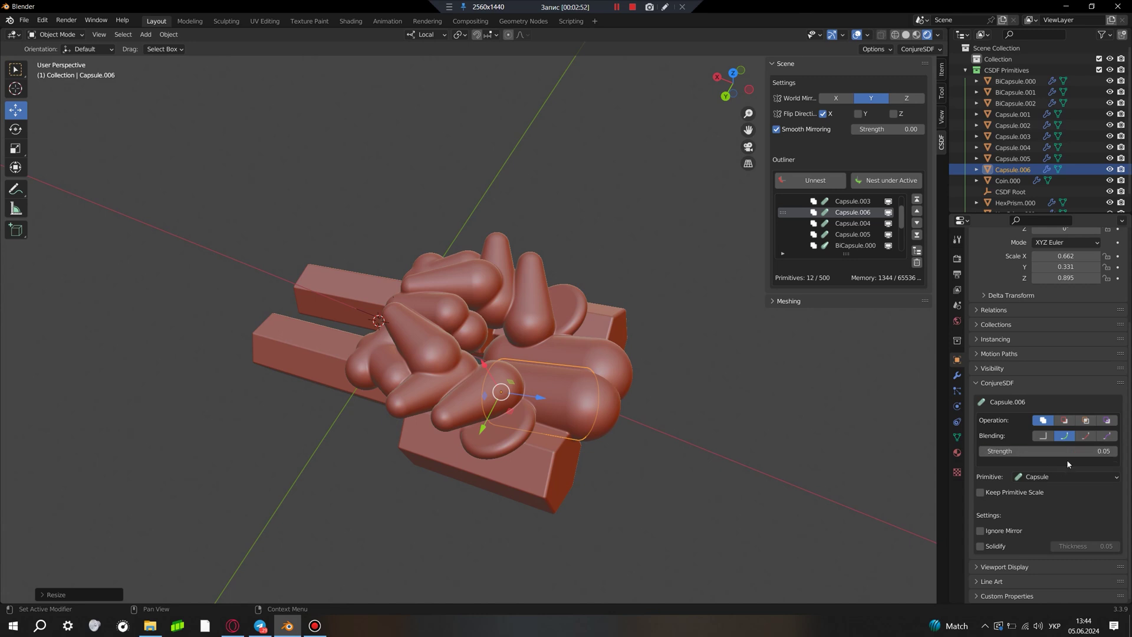
{"action": "key", "text": "Return"}
{"action": "middle_click_drag", "start_coordinate": [845, 455], "coordinate": [587, 393]}
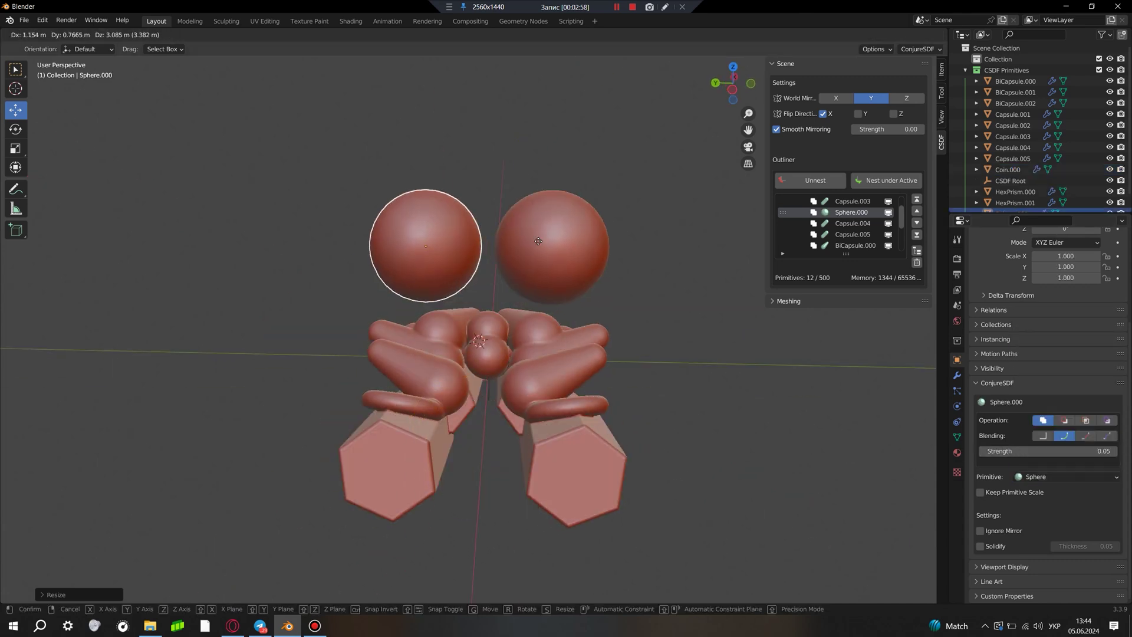
Shrink Sphere.000 into a small ball between the prisms, against its mirror copy.
{"action": "left_click", "coordinate": [487, 419]}
{"action": "middle_click_drag", "start_coordinate": [487, 419], "coordinate": [512, 292]}
{"action": "scroll", "coordinate": [512, 292], "scroll_direction": "up", "scroll_amount": 5}
{"action": "key", "text": "g"}
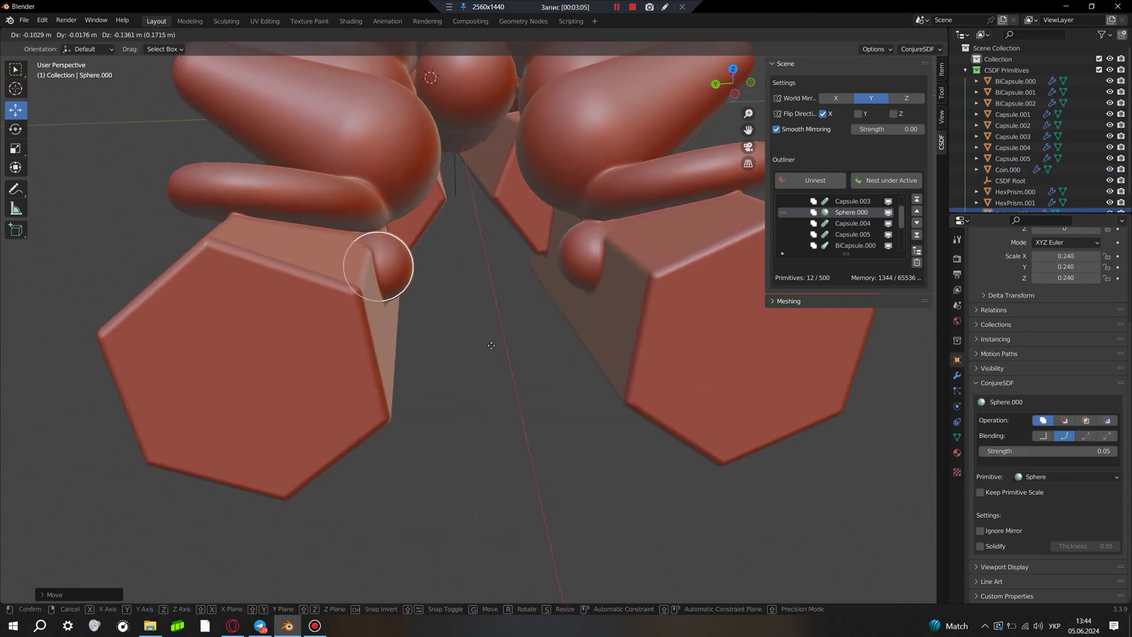
{"action": "left_click", "coordinate": [589, 312]}
{"action": "mouse_move", "coordinate": [588, 312]}
{"action": "middle_mouse_down"}
{"action": "mouse_move", "coordinate": [539, 381]}
{"action": "mouse_move", "coordinate": [532, 450]}
{"action": "mouse_move", "coordinate": [476, 357]}
{"action": "middle_mouse_up"}
{"action": "left_click", "coordinate": [586, 381]}
Convert the new primitive into a Link ring and scale it down.
{"action": "left_click", "coordinate": [1065, 433]}
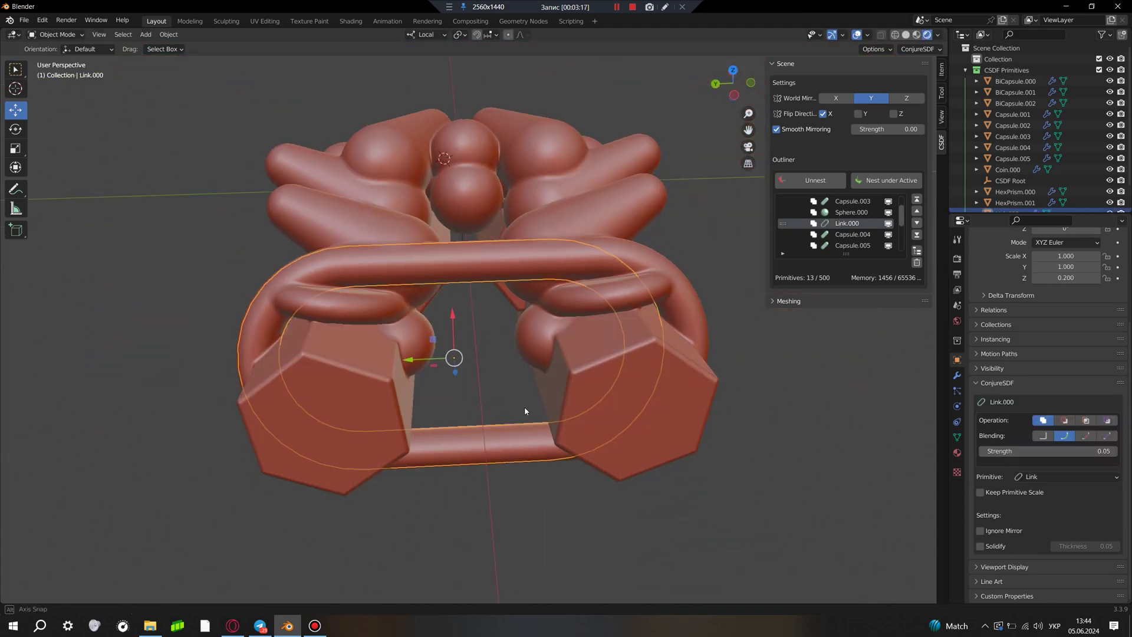
{"action": "mouse_move", "coordinate": [525, 405]}
{"action": "middle_mouse_down"}
{"action": "mouse_move", "coordinate": [494, 408]}
{"action": "mouse_move", "coordinate": [507, 430]}
{"action": "middle_mouse_up"}
{"action": "key", "text": "s"}
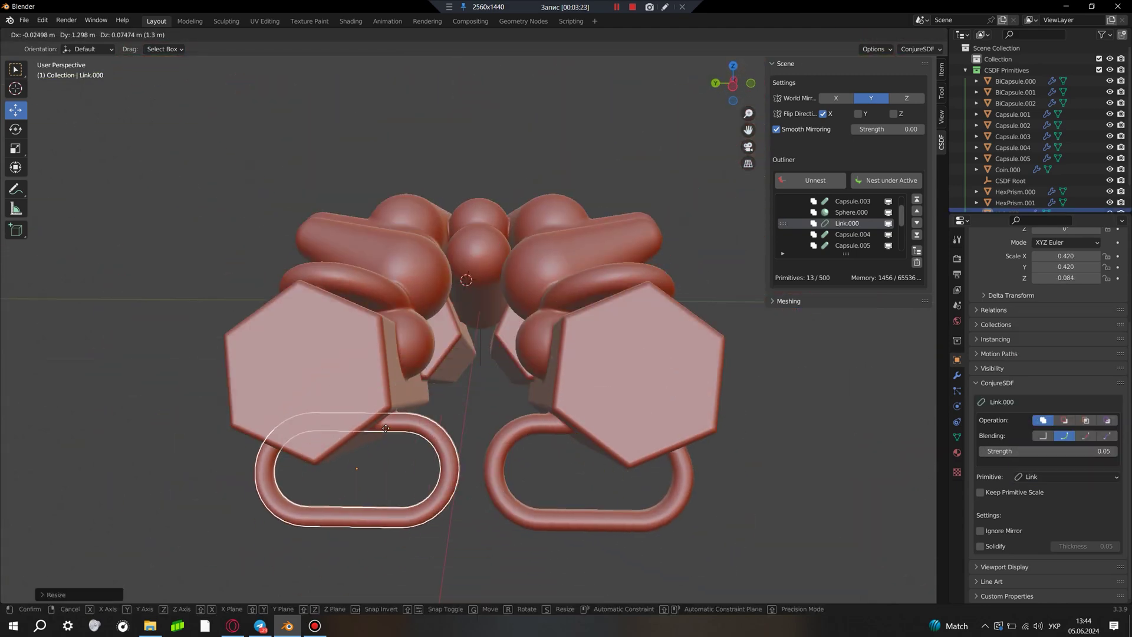
{"action": "left_click", "coordinate": [405, 433]}
{"action": "middle_click_drag", "start_coordinate": [405, 432], "coordinate": [570, 528]}
{"action": "left_click", "coordinate": [634, 406]}
{"action": "mouse_move", "coordinate": [635, 406]}
{"action": "middle_mouse_down"}
{"action": "mouse_move", "coordinate": [622, 480]}
{"action": "mouse_move", "coordinate": [542, 505]}
{"action": "middle_mouse_up"}
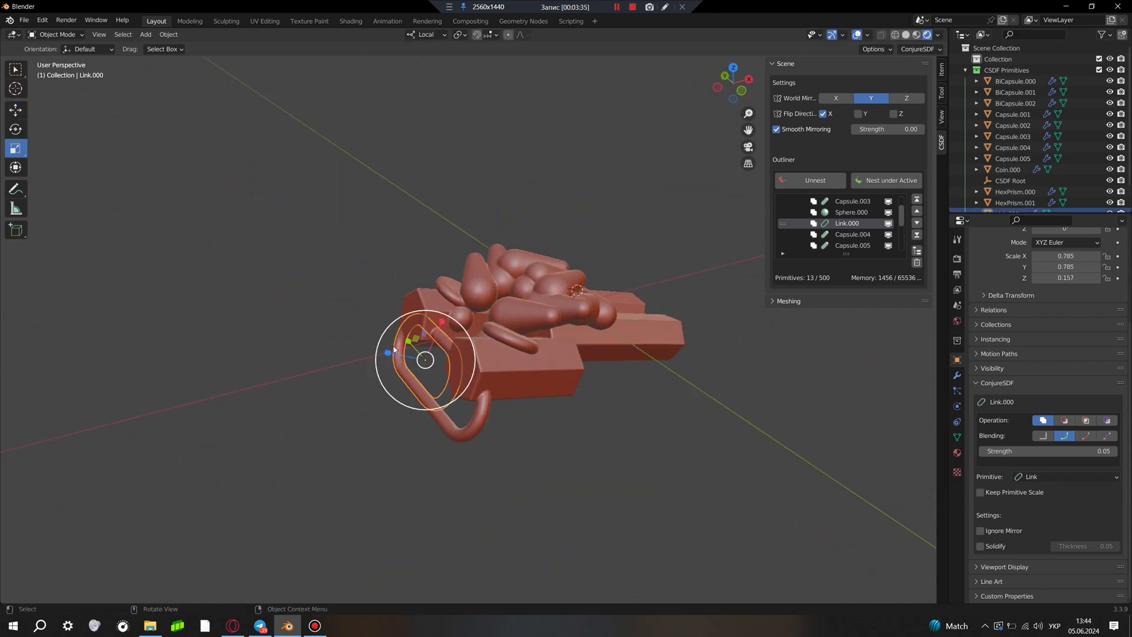
{"action": "mouse_move", "coordinate": [328, 381]}
{"action": "middle_mouse_down"}
{"action": "mouse_move", "coordinate": [477, 360]}
{"action": "mouse_move", "coordinate": [590, 413]}
{"action": "middle_mouse_up"}
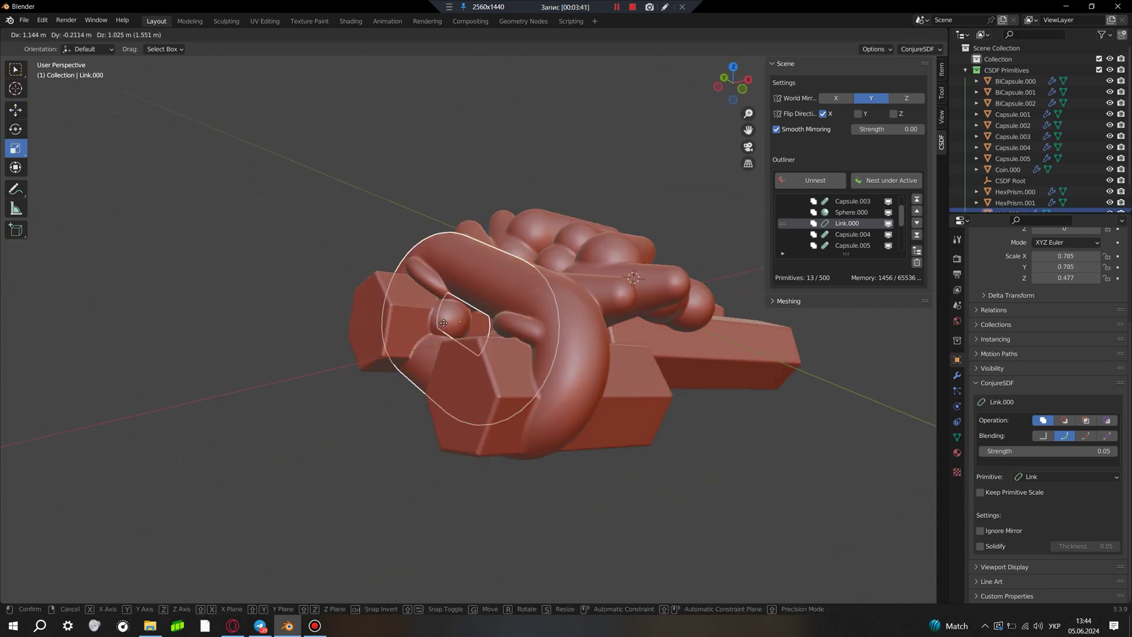
Move the Link ring toward the prism and shrink it further.
{"action": "key", "text": "g"}
{"action": "left_click", "coordinate": [719, 464]}
{"action": "middle_click_drag", "start_coordinate": [719, 463], "coordinate": [674, 469]}
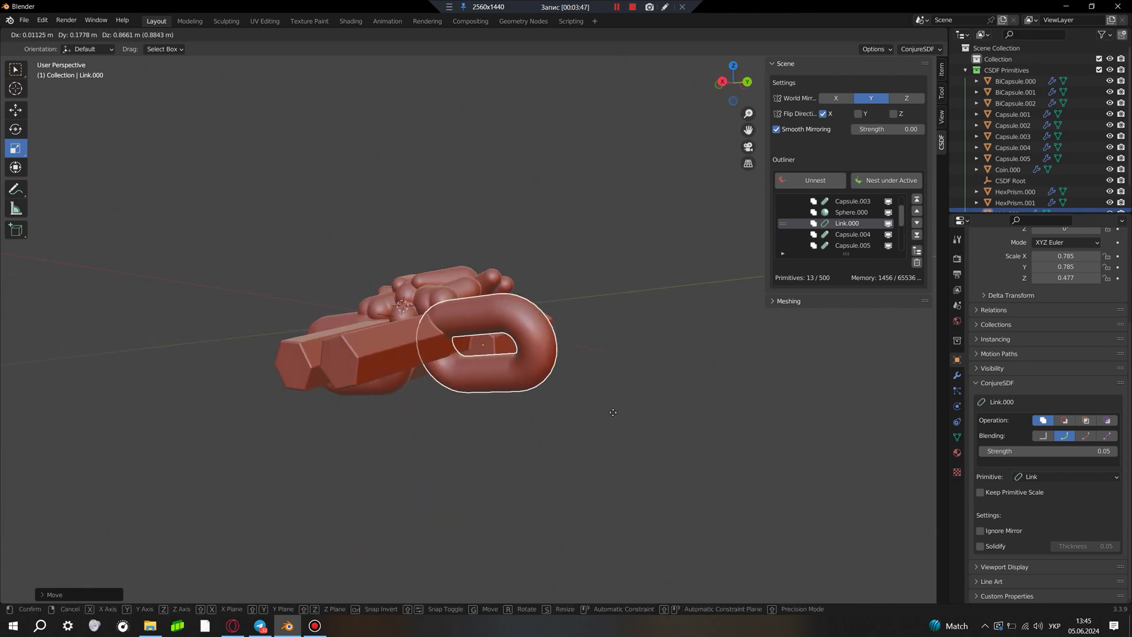
{"action": "left_click", "coordinate": [509, 448]}
{"action": "middle_click_drag", "start_coordinate": [509, 448], "coordinate": [590, 413]}
{"action": "key", "text": "s"}
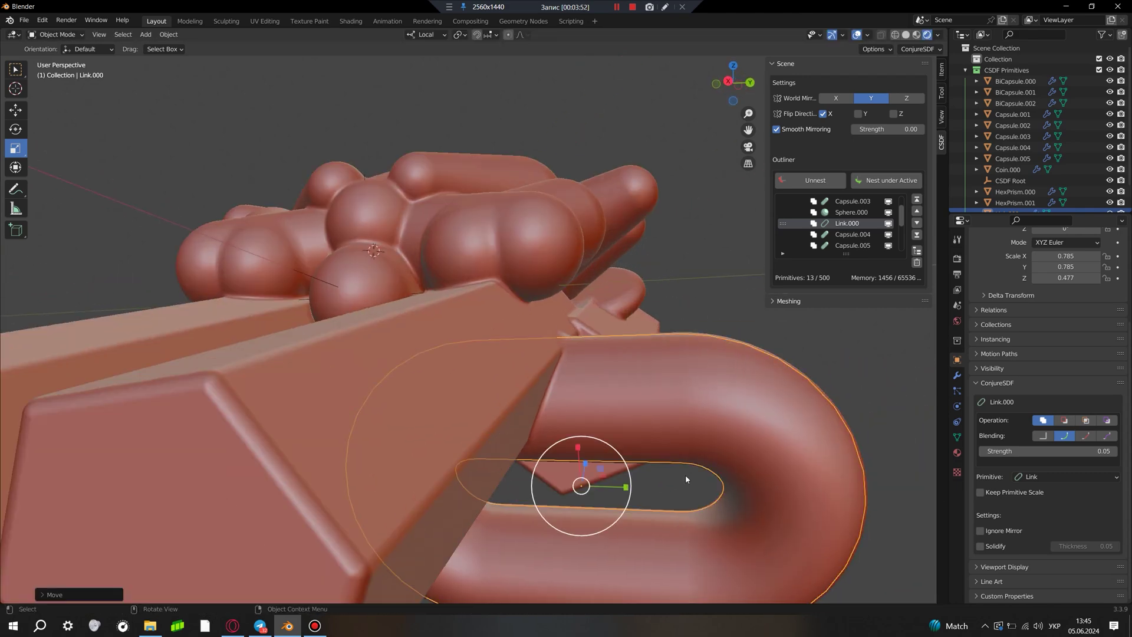
{"action": "left_click", "coordinate": [686, 475]}
{"action": "mouse_move", "coordinate": [686, 475]}
{"action": "middle_mouse_down"}
{"action": "mouse_move", "coordinate": [621, 387]}
{"action": "mouse_move", "coordinate": [283, 384]}
{"action": "mouse_move", "coordinate": [539, 471]}
{"action": "mouse_move", "coordinate": [585, 416]}
{"action": "mouse_move", "coordinate": [488, 473]}
{"action": "mouse_move", "coordinate": [465, 445]}
{"action": "middle_mouse_up"}
Position the Link ring flush against the prism's side.
{"action": "key", "text": "g"}
{"action": "left_click", "coordinate": [631, 373]}
{"action": "left_click", "coordinate": [311, 398]}
{"action": "scroll", "coordinate": [464, 445], "scroll_direction": "down", "scroll_amount": 4}
{"action": "scroll", "coordinate": [560, 338], "scroll_direction": "up", "scroll_amount": 5}
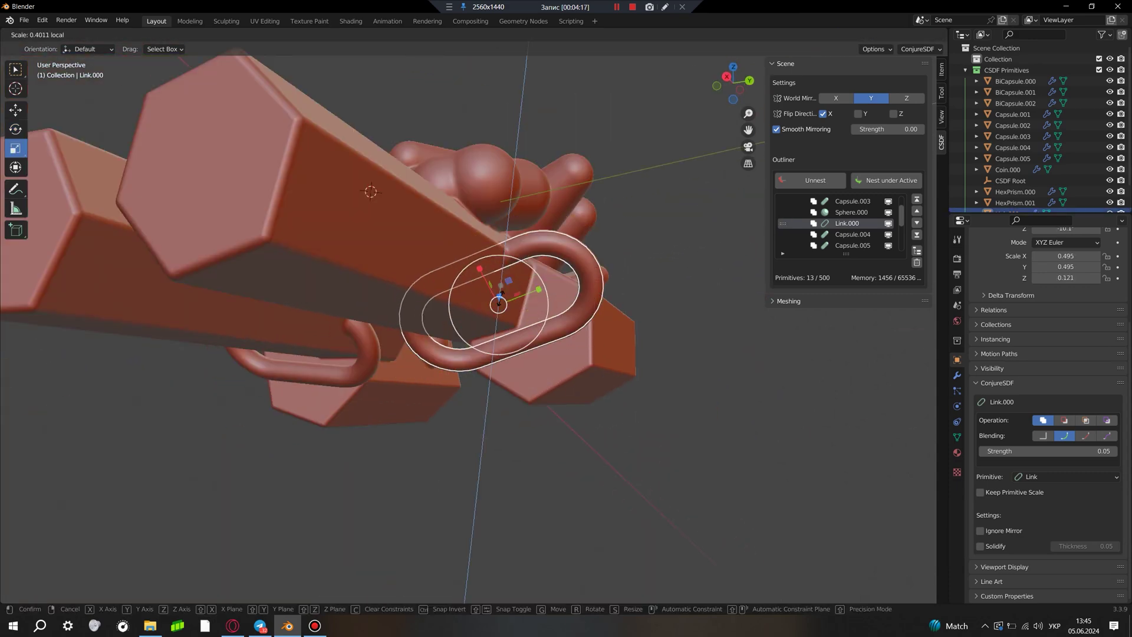
{"action": "middle_click_drag", "start_coordinate": [551, 423], "coordinate": [495, 423]}
Stack three more Link ring copies along the prism with Shift+D.
{"action": "key", "text": "shift+d"}
{"action": "right_click", "coordinate": [509, 424]}
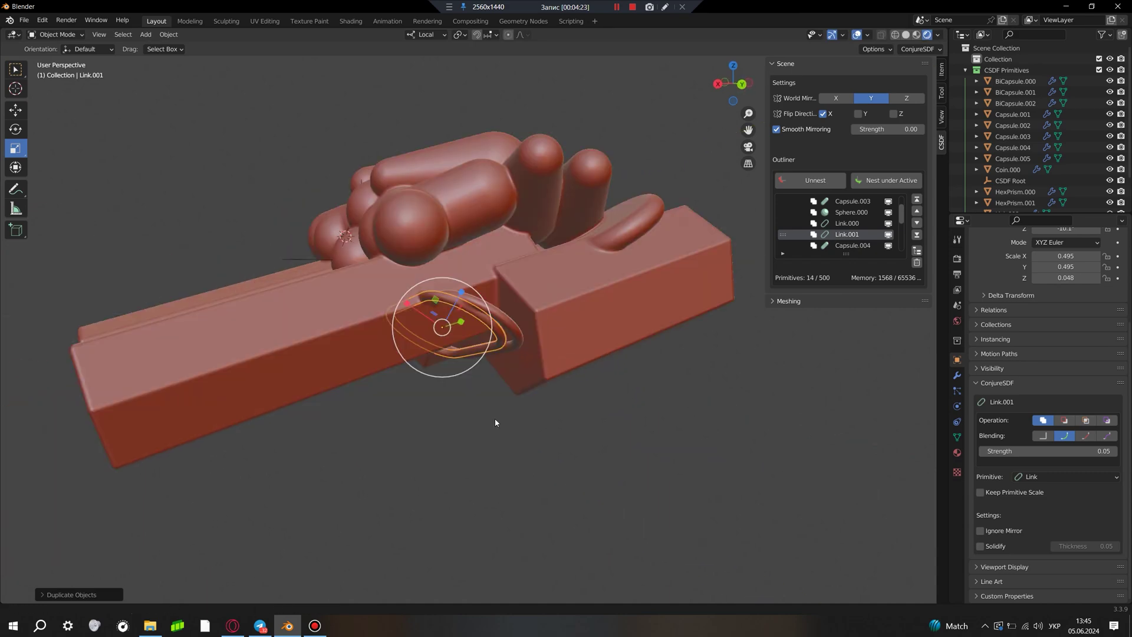
{"action": "scroll", "coordinate": [445, 410], "scroll_direction": "up", "scroll_amount": 4}
{"action": "left_click", "coordinate": [493, 391]}
{"action": "key", "text": "shift+d"}
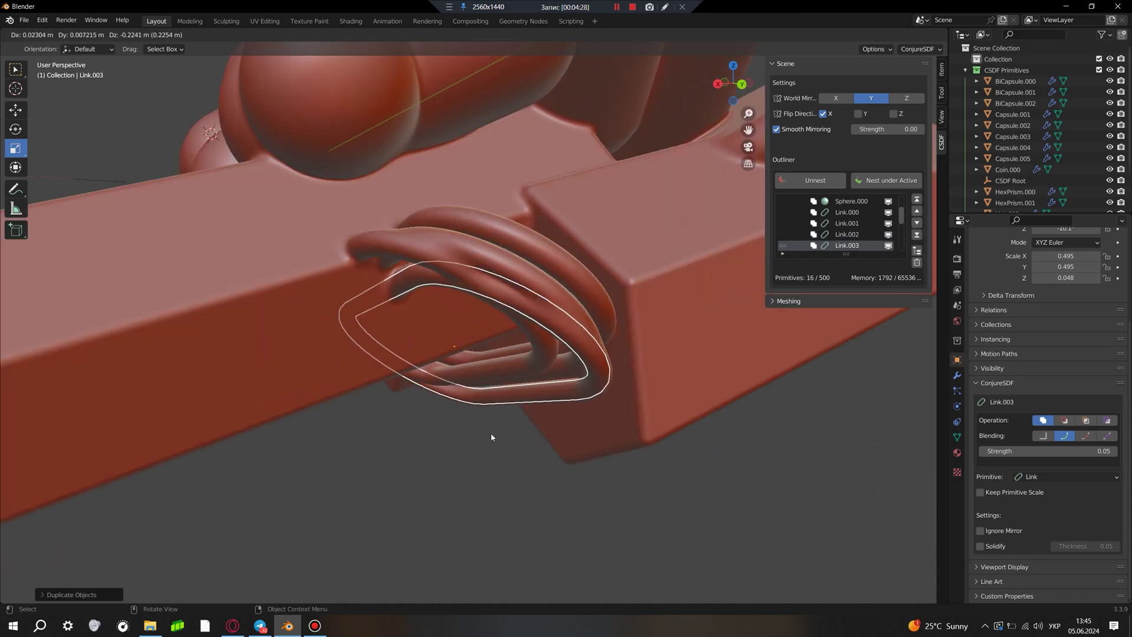
{"action": "left_click", "coordinate": [491, 433]}
{"action": "key", "text": "shift+d"}
{"action": "left_click", "coordinate": [456, 475]}
{"action": "mouse_move", "coordinate": [456, 475]}
{"action": "middle_mouse_down"}
{"action": "mouse_move", "coordinate": [409, 434]}
{"action": "mouse_move", "coordinate": [513, 455]}
{"action": "mouse_move", "coordinate": [565, 405]}
{"action": "middle_mouse_up"}
{"action": "scroll", "coordinate": [513, 454], "scroll_direction": "down", "scroll_amount": 3}
{"action": "left_click", "coordinate": [535, 432]}
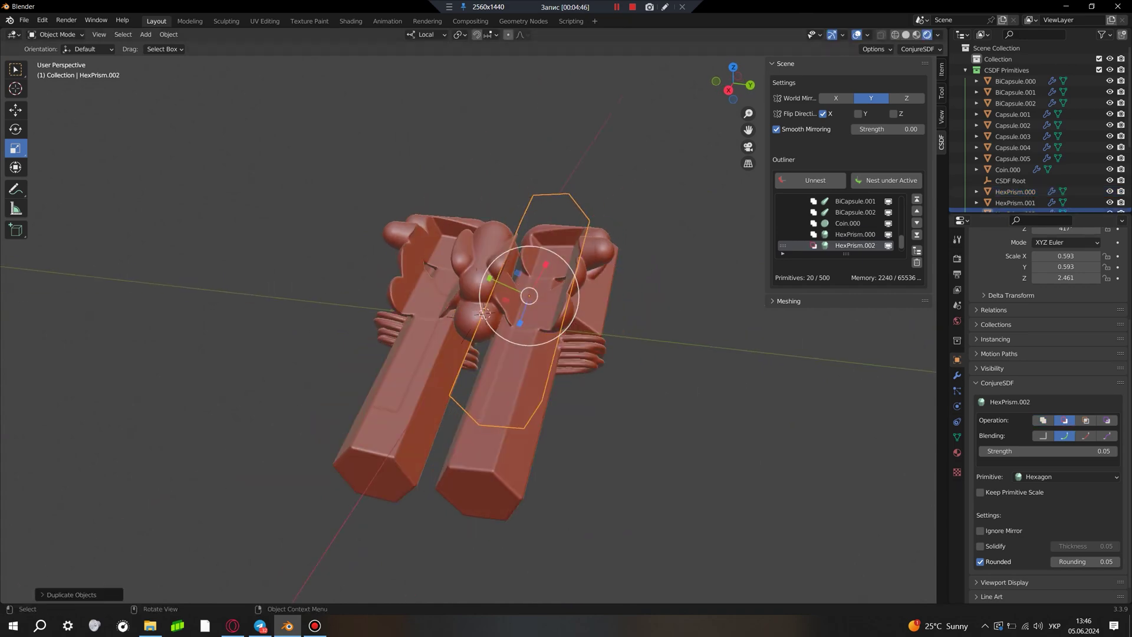
Stretch the groove hex prism along Z and reposition it on the bars.
{"action": "scroll", "coordinate": [599, 336], "scroll_direction": "up", "scroll_amount": 3}
{"action": "key", "text": "s"}
{"action": "key", "text": "z"}
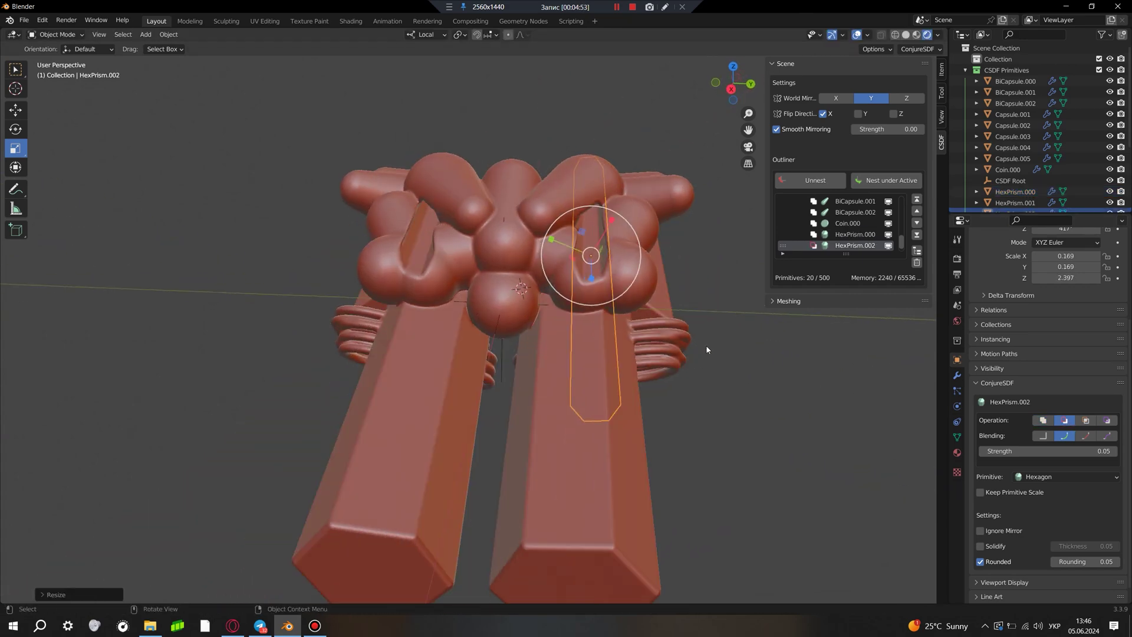
{"action": "left_click", "coordinate": [673, 426]}
{"action": "mouse_move", "coordinate": [673, 426]}
{"action": "middle_mouse_down"}
{"action": "mouse_move", "coordinate": [538, 372]}
{"action": "mouse_move", "coordinate": [523, 340]}
{"action": "middle_mouse_up"}
{"action": "key", "text": "g"}
{"action": "left_click", "coordinate": [524, 341]}
Place more duplicated groove prism cutters to notch the bars into gear-like profiles.
{"action": "scroll", "coordinate": [570, 363], "scroll_direction": "down", "scroll_amount": 2}
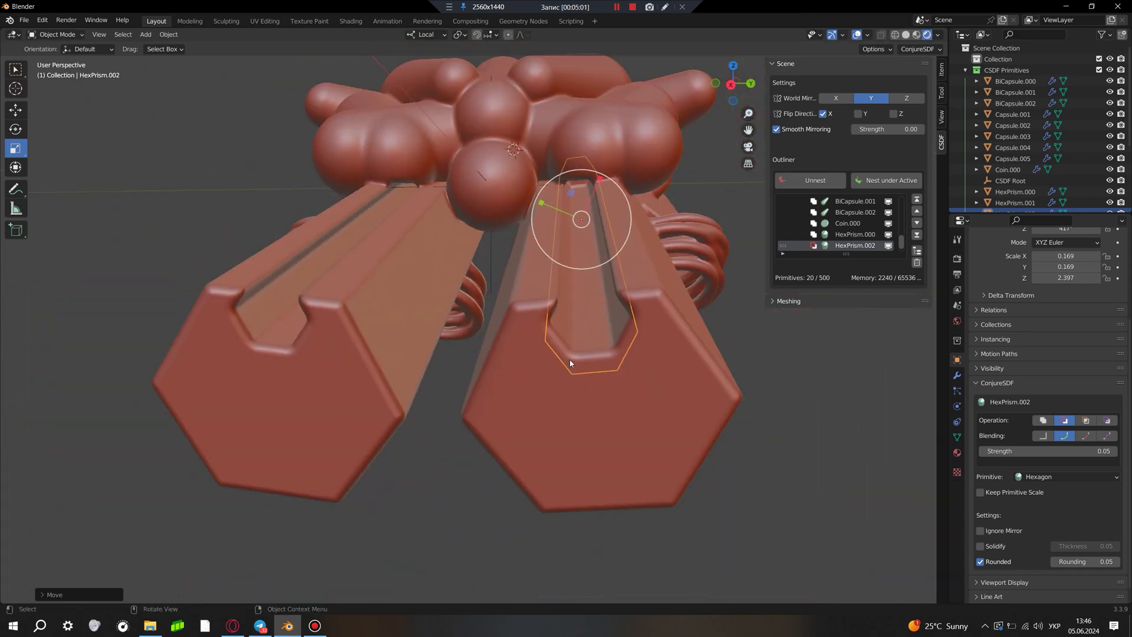
{"action": "left_click", "coordinate": [636, 393]}
{"action": "mouse_move", "coordinate": [636, 393]}
{"action": "middle_mouse_down"}
{"action": "mouse_move", "coordinate": [649, 283]}
{"action": "mouse_move", "coordinate": [680, 242]}
{"action": "middle_mouse_up"}
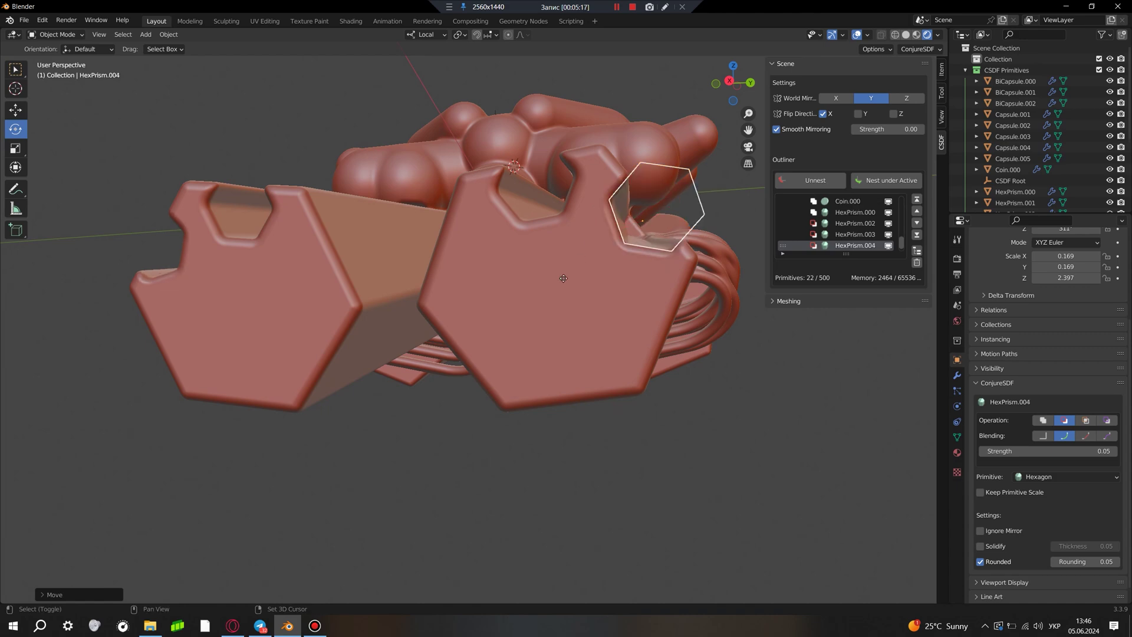
{"action": "left_click", "coordinate": [540, 270]}
{"action": "middle_click_drag", "start_coordinate": [541, 270], "coordinate": [744, 511]}
{"action": "key", "text": "shift+d"}
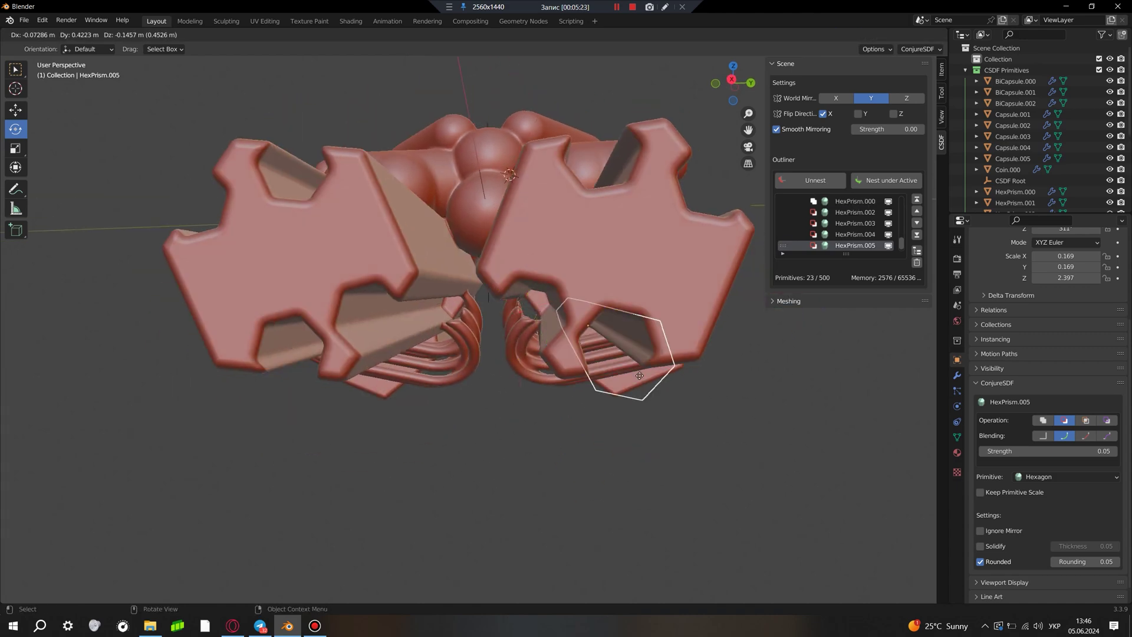
{"action": "mouse_move", "coordinate": [770, 425]}
{"action": "middle_mouse_down"}
{"action": "mouse_move", "coordinate": [619, 399]}
{"action": "mouse_move", "coordinate": [667, 390]}
{"action": "mouse_move", "coordinate": [533, 380]}
{"action": "middle_mouse_up"}
{"action": "left_click", "coordinate": [564, 460]}
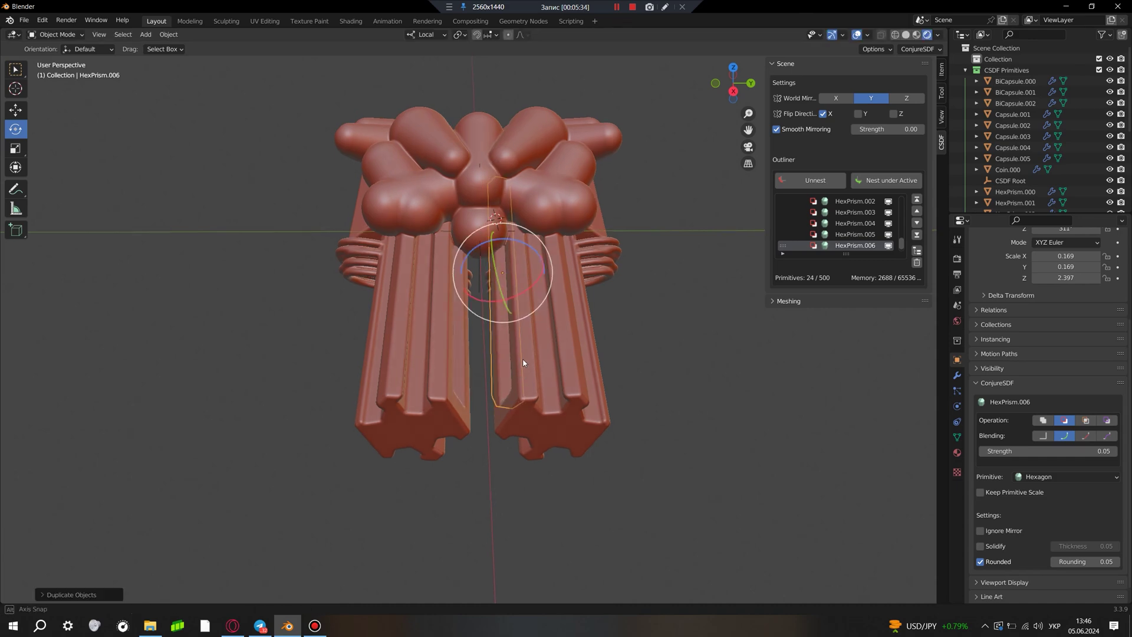
{"action": "scroll", "coordinate": [505, 328], "scroll_direction": "up", "scroll_amount": 5}
{"action": "key", "text": "shift+d"}
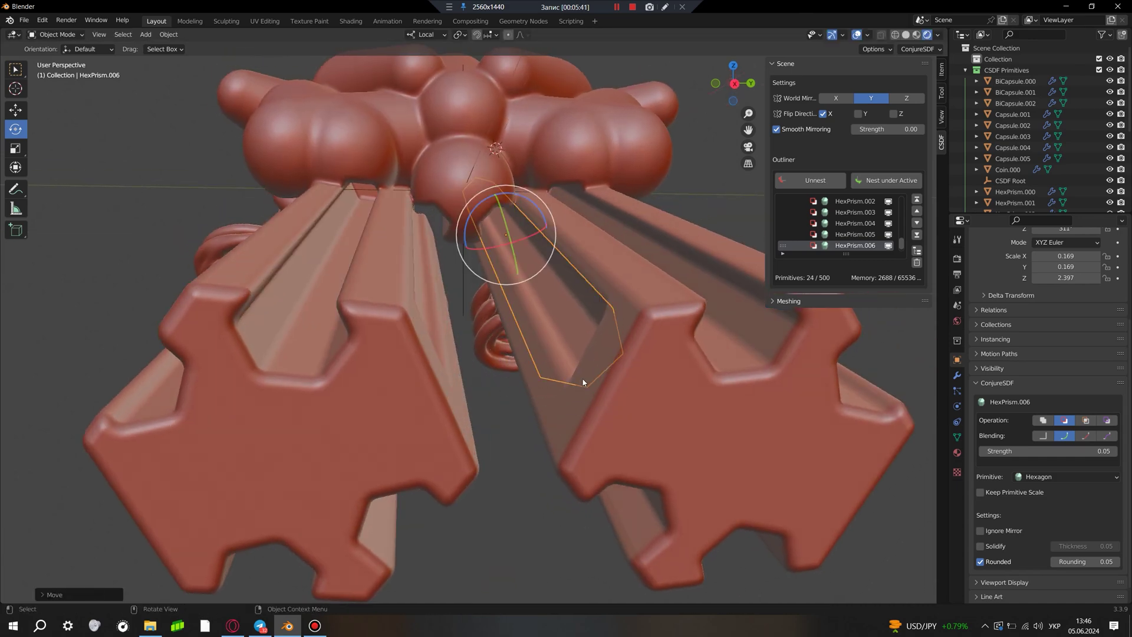
Save the scene as SDF.blend in the C:\BLEND folder.
{"action": "key", "text": "ctrl+s"}
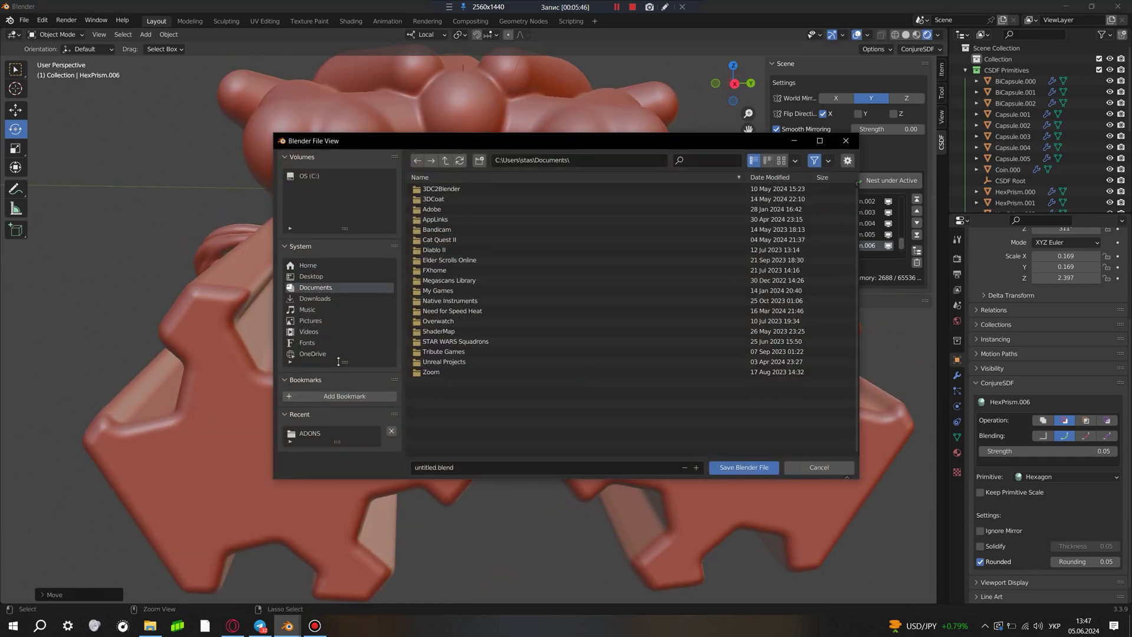
{"action": "double_click", "coordinate": [432, 199]}
{"action": "left_click", "coordinate": [472, 467]}
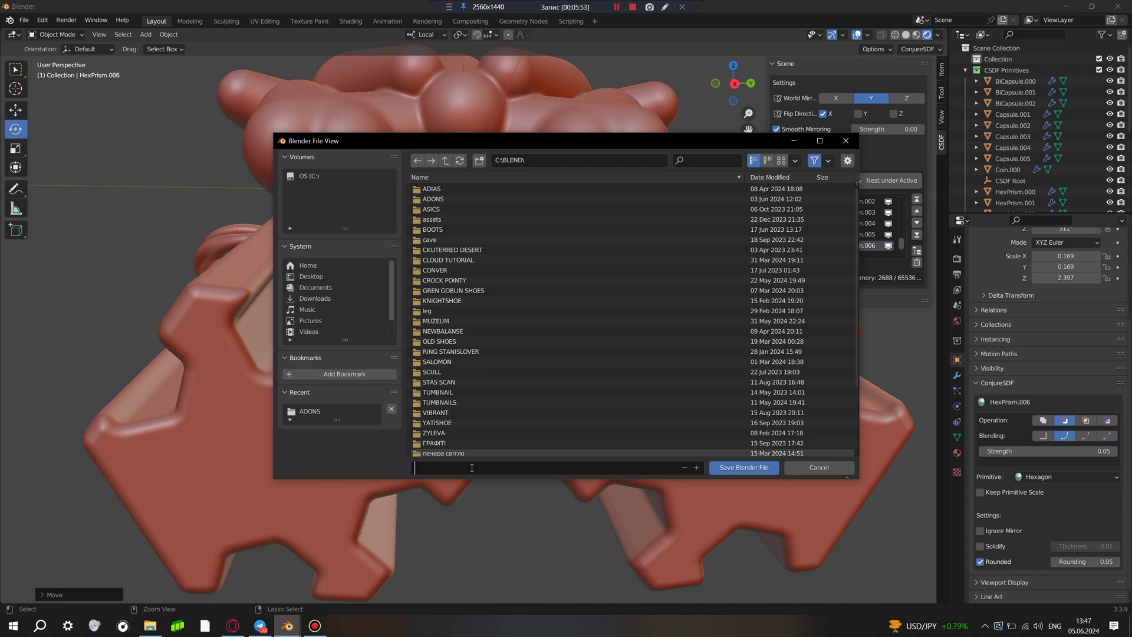
{"action": "type", "text": "SDF"}
{"action": "key", "text": "Return"}
{"action": "middle_click_drag", "start_coordinate": [734, 469], "coordinate": [576, 226]}
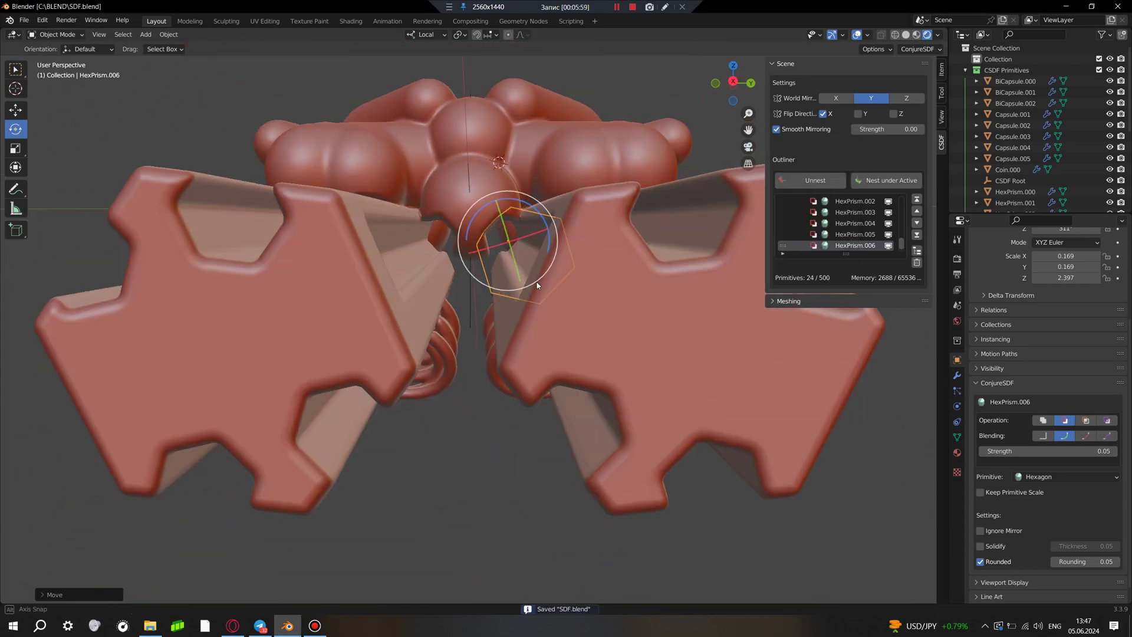
Drop the hex prism duplicate in place and change its primitive type to Cube.
{"action": "key", "text": "Escape"}
{"action": "left_click", "coordinate": [1063, 476]}
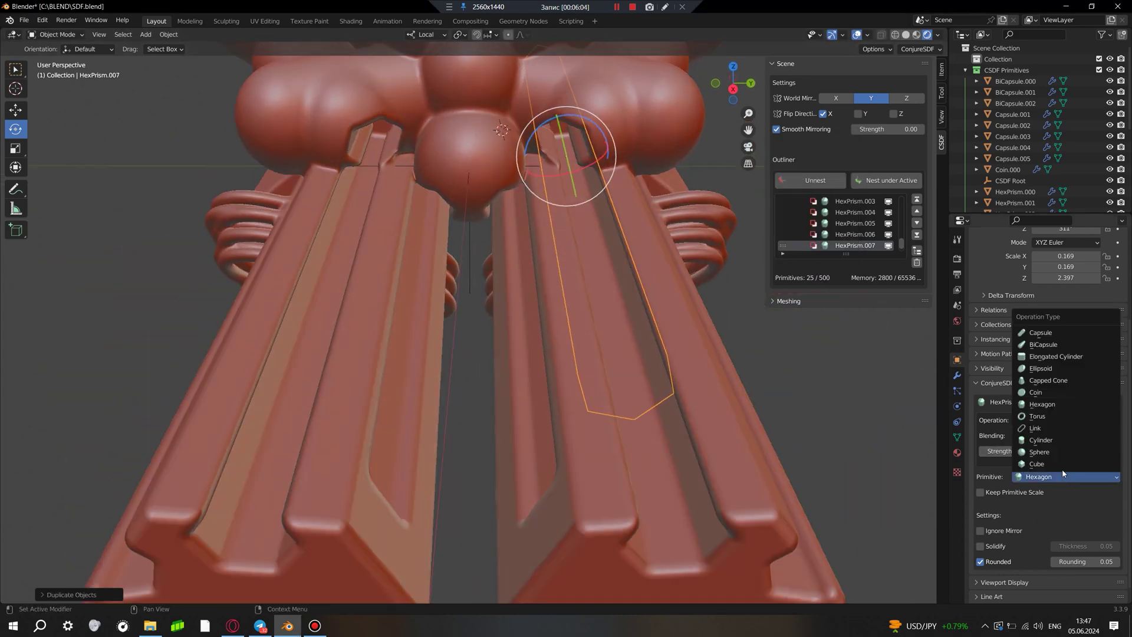
{"action": "left_click", "coordinate": [1057, 465]}
{"action": "scroll", "coordinate": [531, 295], "scroll_direction": "down", "scroll_amount": 5}
{"action": "left_click", "coordinate": [15, 148]}
{"action": "mouse_move", "coordinate": [531, 295]}
{"action": "middle_mouse_down"}
{"action": "mouse_move", "coordinate": [517, 294]}
{"action": "mouse_move", "coordinate": [486, 345]}
{"action": "mouse_move", "coordinate": [495, 253]}
{"action": "mouse_move", "coordinate": [678, 403]}
{"action": "middle_mouse_up"}
{"action": "scroll", "coordinate": [517, 294], "scroll_direction": "up", "scroll_amount": 3}
Reshape Box.000 into a thin slab cutter slotting across the pod bars.
{"action": "key", "text": "e"}
{"action": "scroll", "coordinate": [543, 433], "scroll_direction": "up", "scroll_amount": 4}
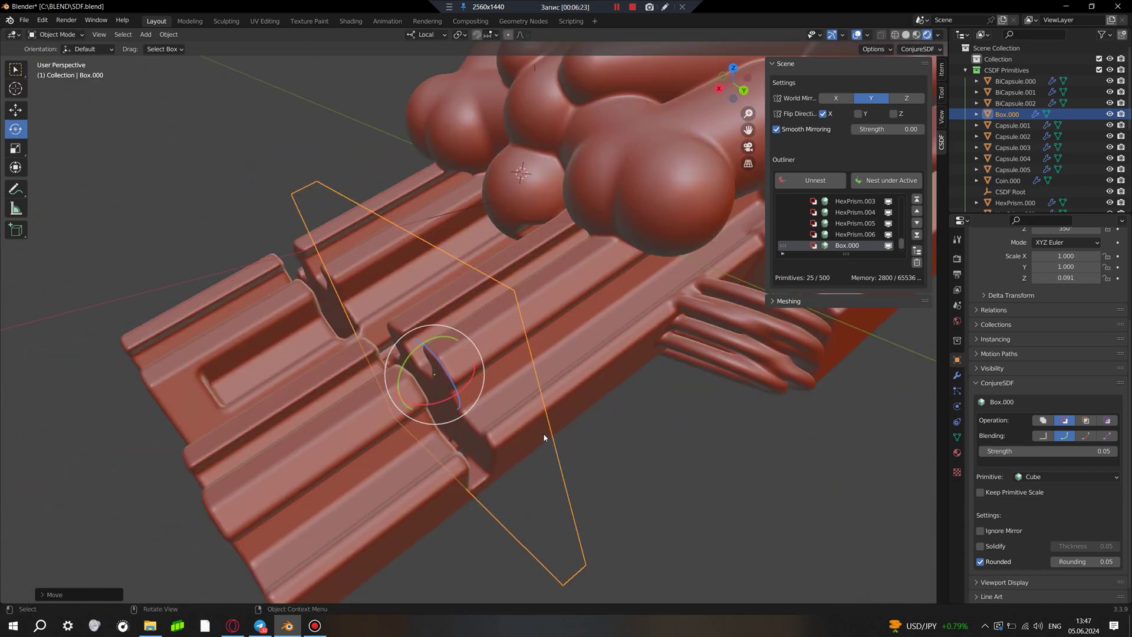
{"action": "middle_click_drag", "start_coordinate": [543, 433], "coordinate": [330, 313]}
{"action": "key", "text": "r"}
{"action": "left_click_drag", "start_coordinate": [304, 326], "coordinate": [330, 321]}
{"action": "middle_click_drag", "start_coordinate": [330, 320], "coordinate": [413, 277]}
{"action": "left_click_drag", "start_coordinate": [413, 283], "coordinate": [518, 409]}
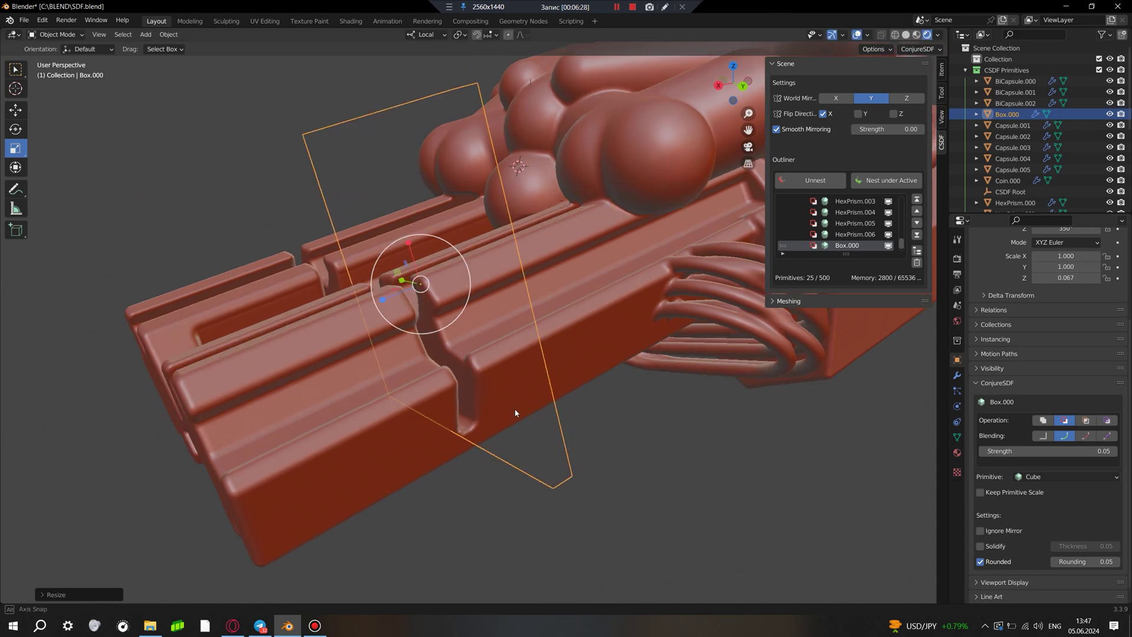
{"action": "middle_click_drag", "start_coordinate": [518, 409], "coordinate": [567, 390]}
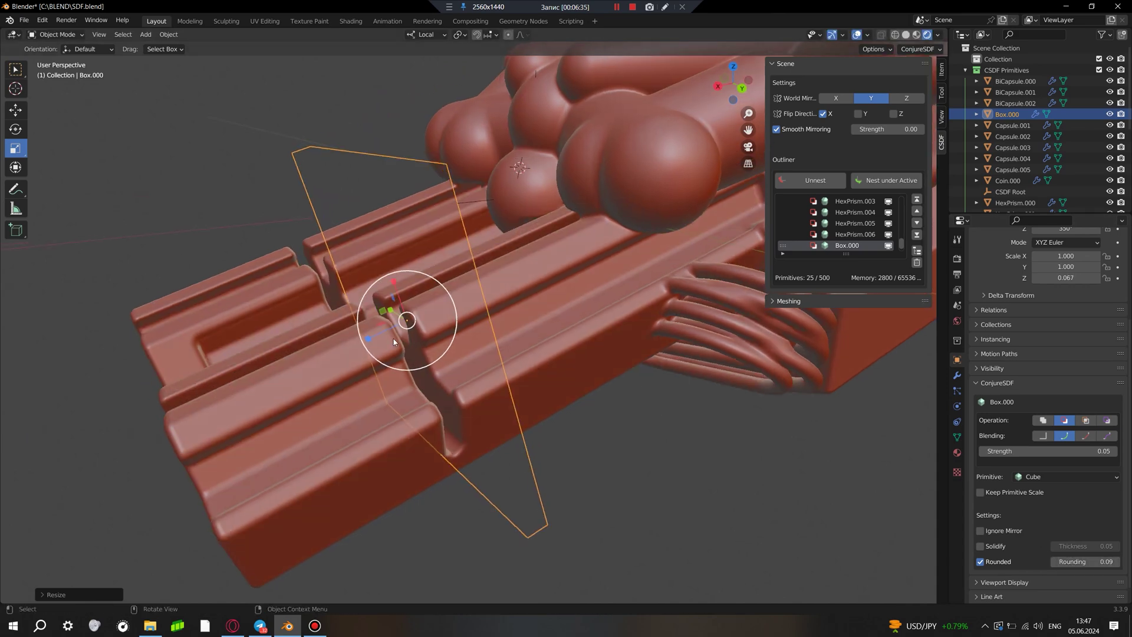
{"action": "left_click_drag", "start_coordinate": [394, 339], "coordinate": [253, 407]}
{"action": "mouse_move", "coordinate": [253, 407]}
{"action": "middle_mouse_down"}
{"action": "mouse_move", "coordinate": [614, 377]}
{"action": "mouse_move", "coordinate": [369, 445]}
{"action": "mouse_move", "coordinate": [491, 415]}
{"action": "mouse_move", "coordinate": [537, 390]}
{"action": "mouse_move", "coordinate": [163, 314]}
{"action": "middle_mouse_up"}
{"action": "scroll", "coordinate": [613, 377], "scroll_direction": "down", "scroll_amount": 4}
{"action": "scroll", "coordinate": [537, 389], "scroll_direction": "up", "scroll_amount": 4}
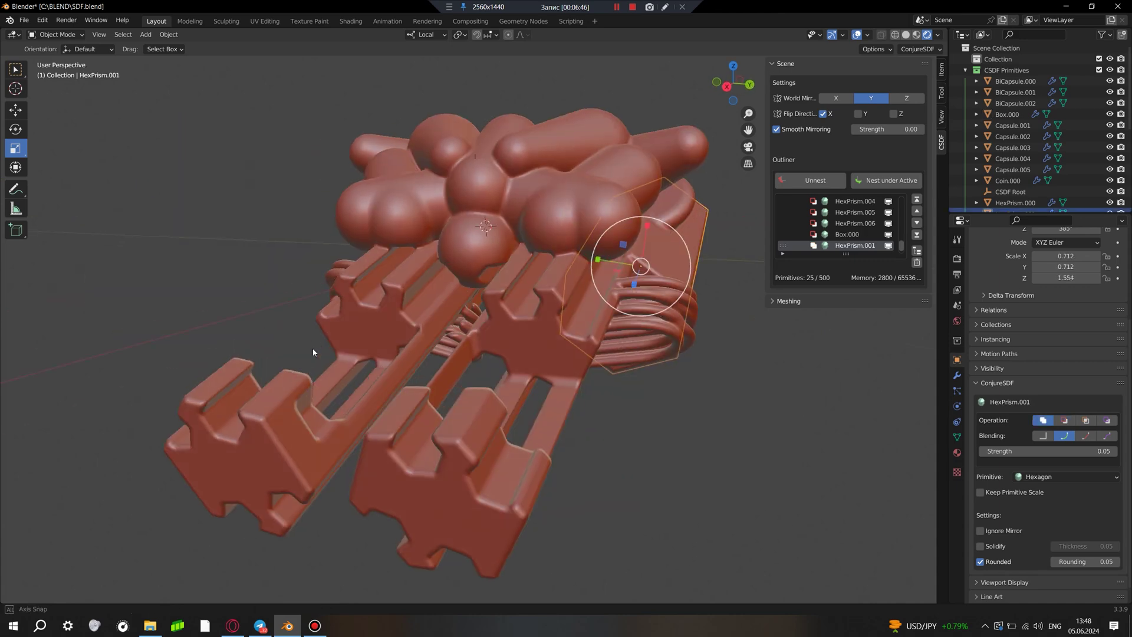
{"action": "middle_click_drag", "start_coordinate": [247, 326], "coordinate": [664, 376]}
{"action": "left_click", "coordinate": [666, 378]}
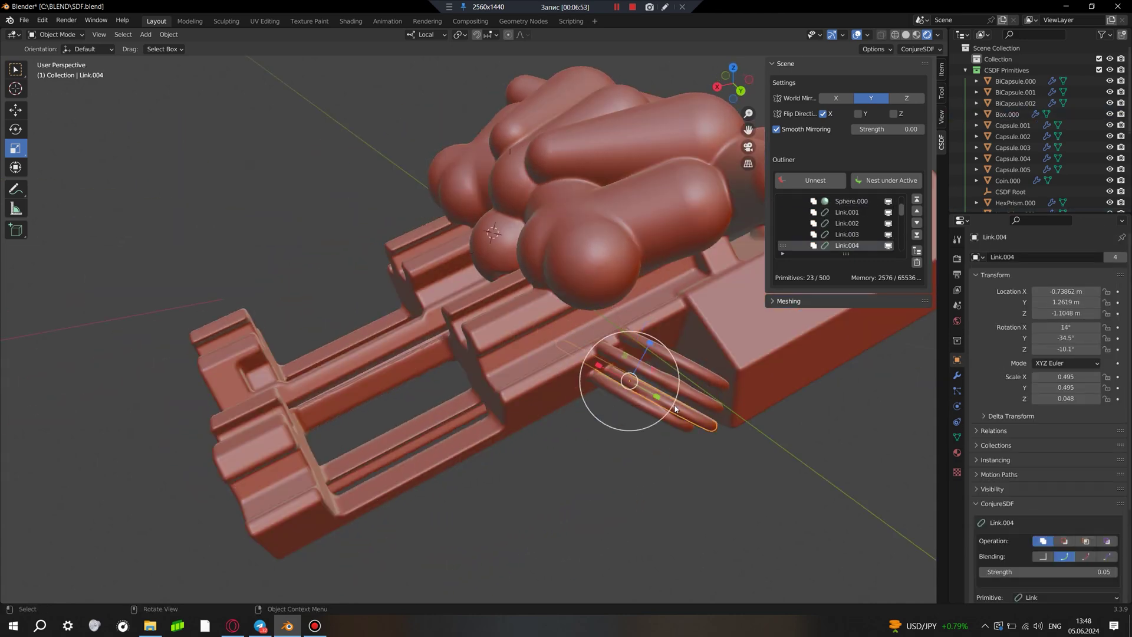
Delete the chain-link bars and duplicate Box.000, moving the copy toward the pod end.
{"action": "key", "text": "Delete"}
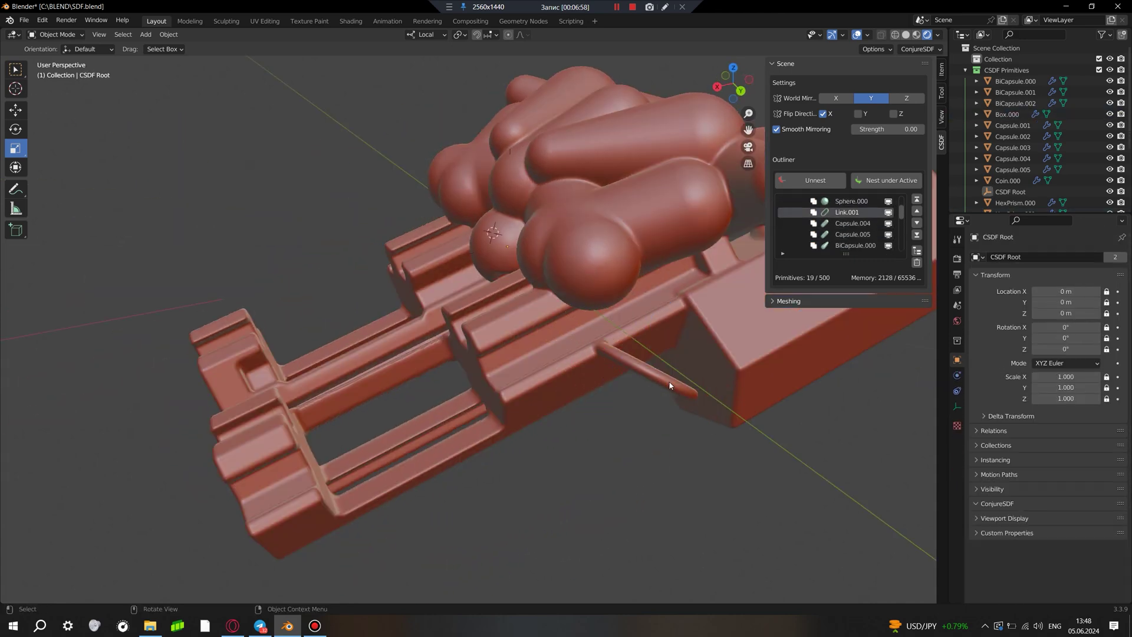
{"action": "left_click", "coordinate": [669, 385]}
{"action": "mouse_move", "coordinate": [669, 385]}
{"action": "middle_mouse_down"}
{"action": "mouse_move", "coordinate": [522, 425]}
{"action": "mouse_move", "coordinate": [590, 437]}
{"action": "middle_mouse_up"}
{"action": "key", "text": "shift+d"}
{"action": "left_click", "coordinate": [531, 413]}
{"action": "key", "text": "g"}
{"action": "left_click", "coordinate": [519, 448]}
{"action": "key", "text": "g"}
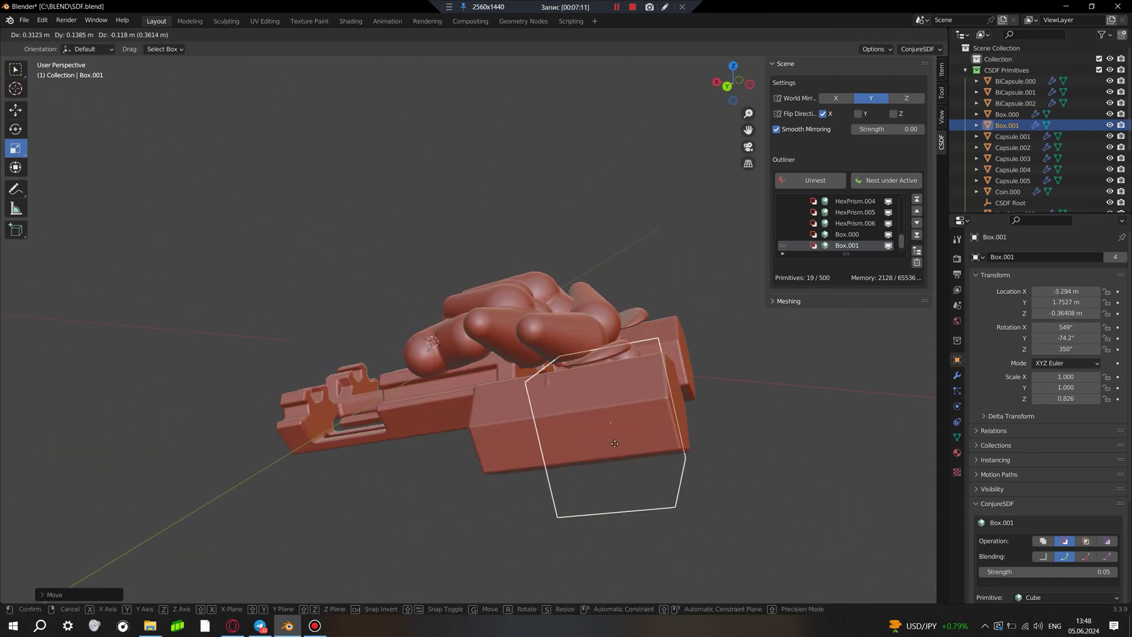
{"action": "left_click", "coordinate": [499, 466]}
Scale the Box.001 copy thinner along Z.
{"action": "mouse_move", "coordinate": [499, 466]}
{"action": "middle_mouse_down"}
{"action": "mouse_move", "coordinate": [651, 357]}
{"action": "mouse_move", "coordinate": [521, 420]}
{"action": "middle_mouse_up"}
{"action": "scroll", "coordinate": [522, 420], "scroll_direction": "up", "scroll_amount": 5}
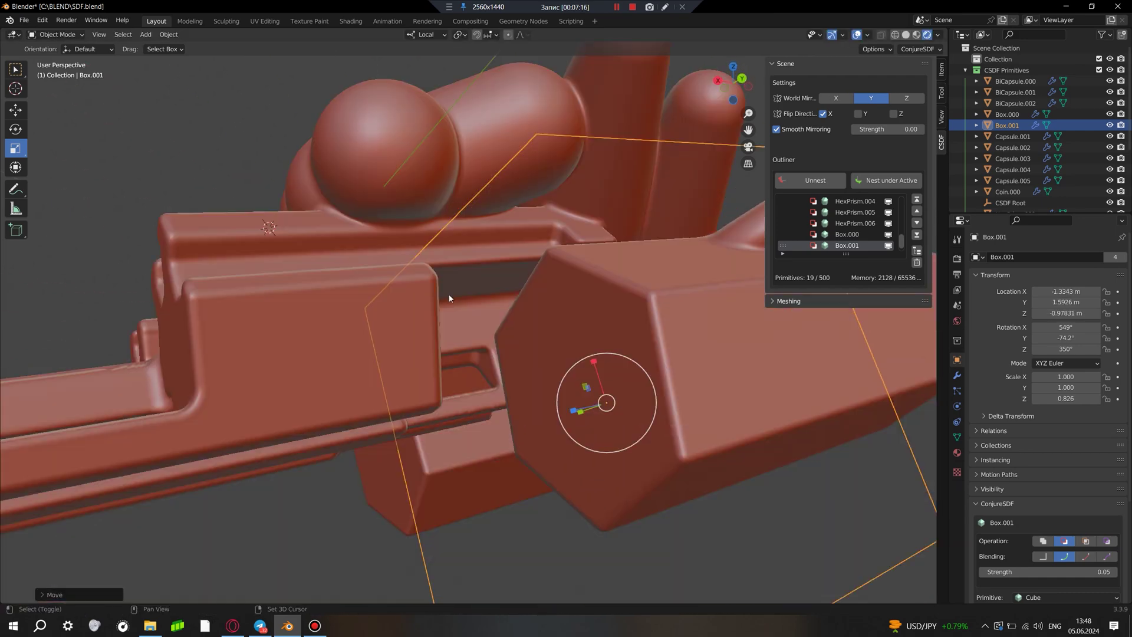
{"action": "middle_click_drag", "start_coordinate": [450, 298], "coordinate": [584, 388]}
{"action": "scroll", "coordinate": [584, 388], "scroll_direction": "down", "scroll_amount": 3}
{"action": "key", "text": "s"}
{"action": "key", "text": "z"}
{"action": "key", "text": "z"}
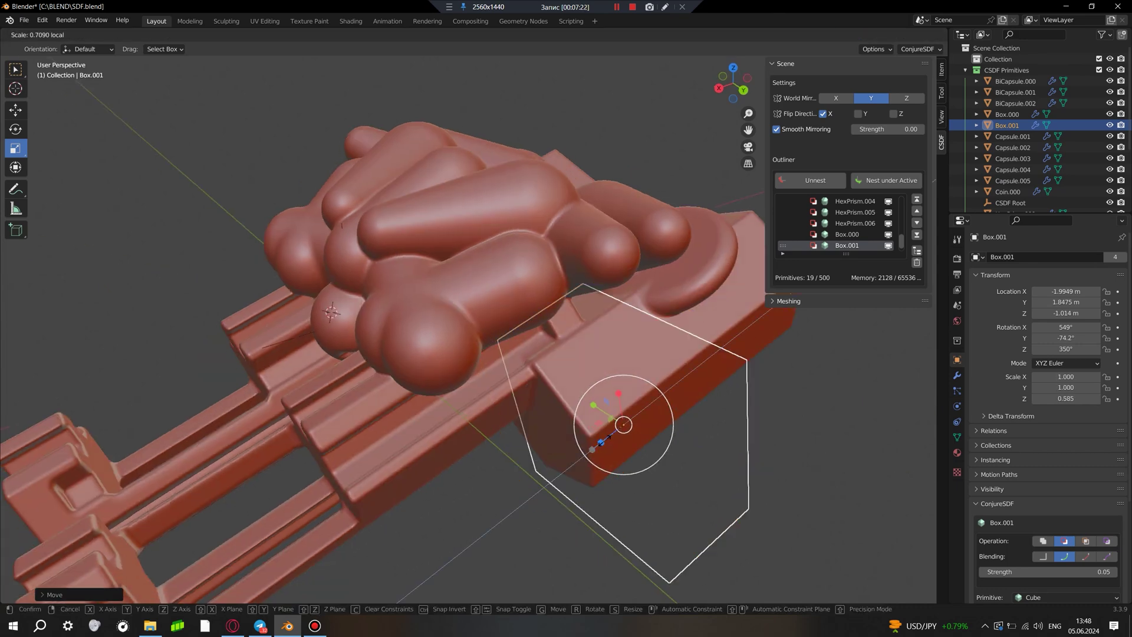
{"action": "left_click", "coordinate": [442, 405]}
{"action": "middle_click_drag", "start_coordinate": [442, 404], "coordinate": [417, 442]}
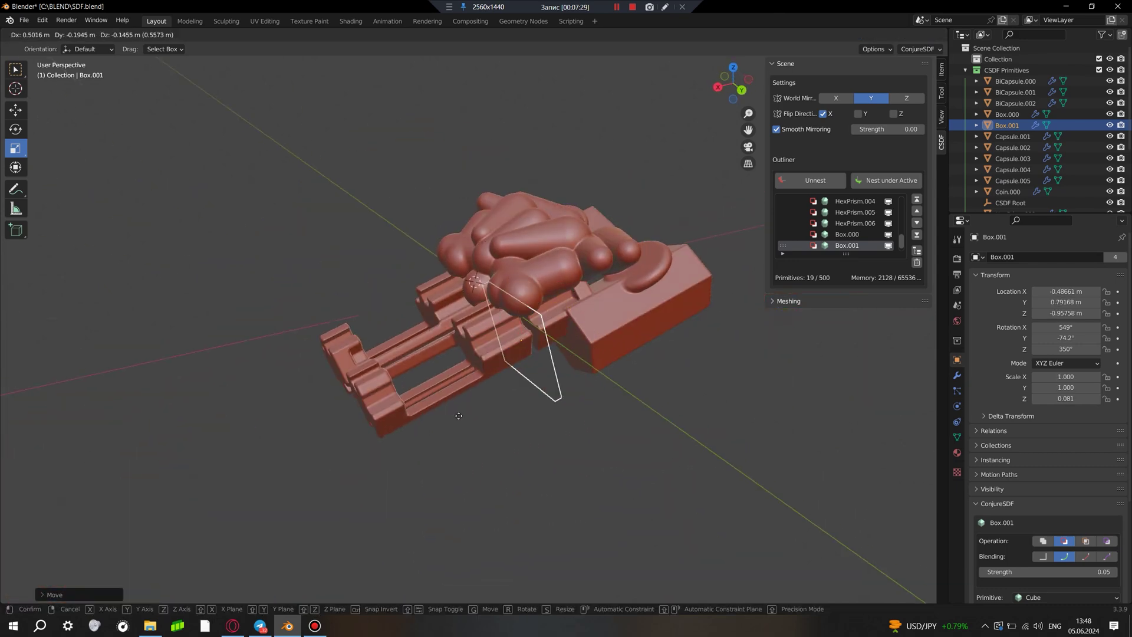
Shrink Box.001 into a thin blade and nudge it into the pod end.
{"action": "key", "text": "g"}
{"action": "left_click", "coordinate": [670, 399]}
{"action": "middle_click_drag", "start_coordinate": [670, 399], "coordinate": [733, 451]}
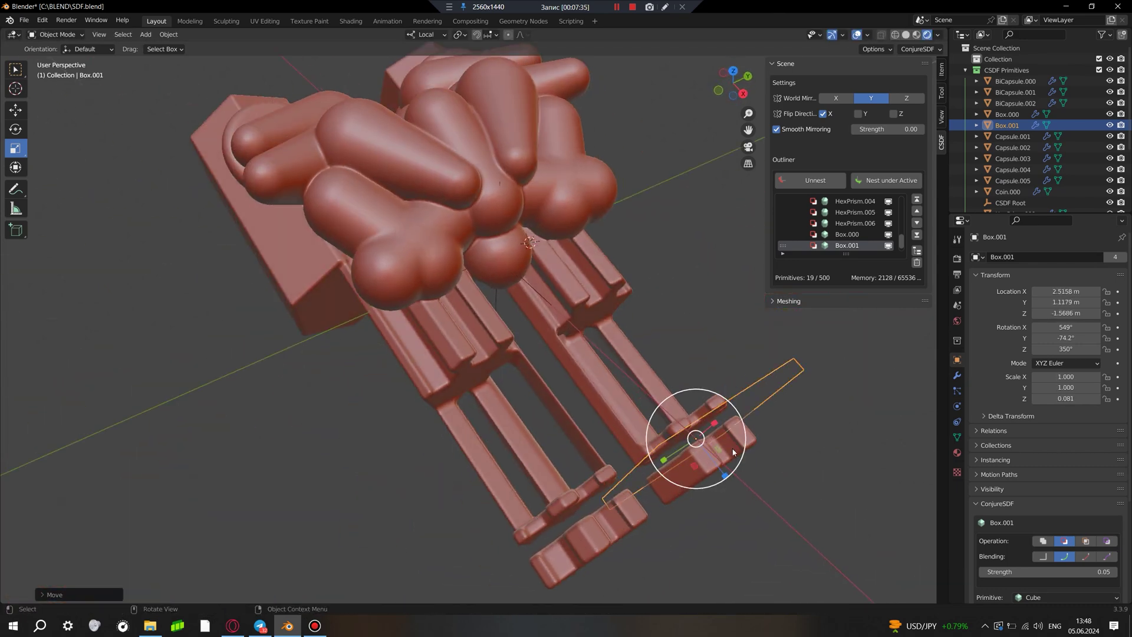
{"action": "left_click_drag", "start_coordinate": [725, 478], "coordinate": [723, 466]}
{"action": "middle_click_drag", "start_coordinate": [723, 466], "coordinate": [554, 423]}
{"action": "scroll", "coordinate": [532, 326], "scroll_direction": "up", "scroll_amount": 4}
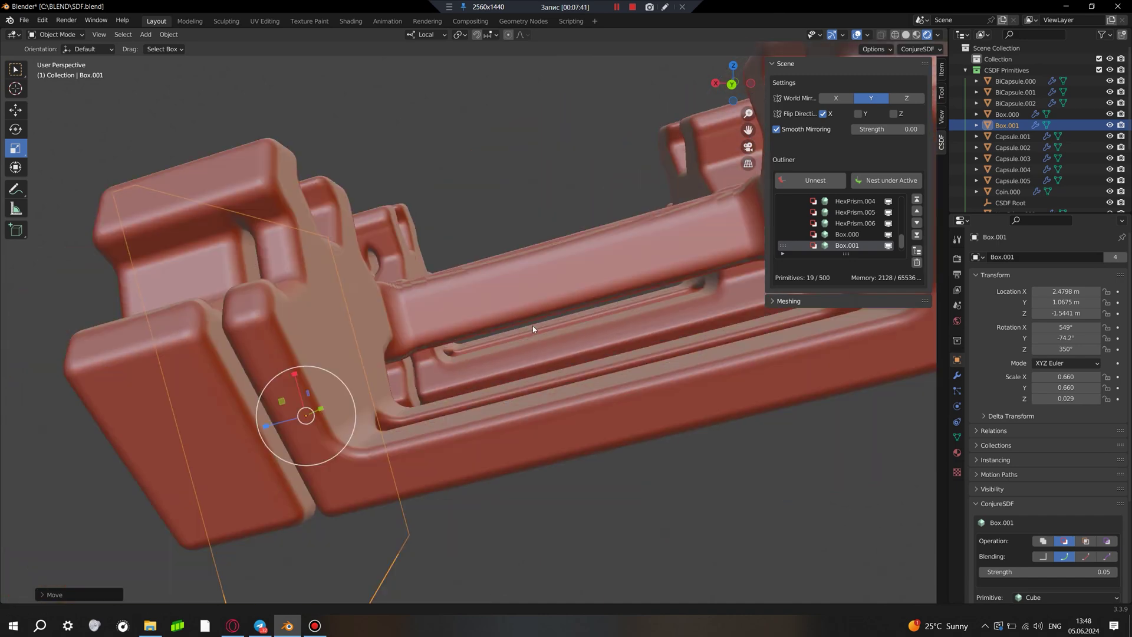
{"action": "key", "text": "g"}
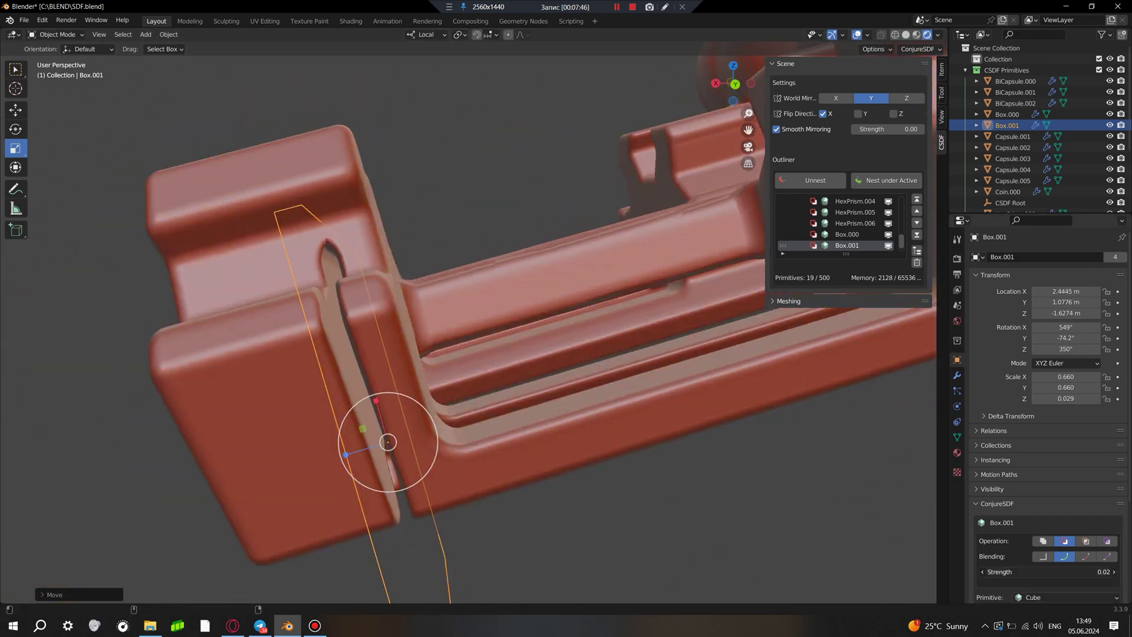
{"action": "scroll", "coordinate": [536, 442], "scroll_direction": "down", "scroll_amount": 5}
{"action": "mouse_move", "coordinate": [536, 442]}
{"action": "middle_mouse_down"}
{"action": "mouse_move", "coordinate": [567, 448]}
{"action": "mouse_move", "coordinate": [663, 352]}
{"action": "middle_mouse_up"}
{"action": "left_click", "coordinate": [601, 426]}
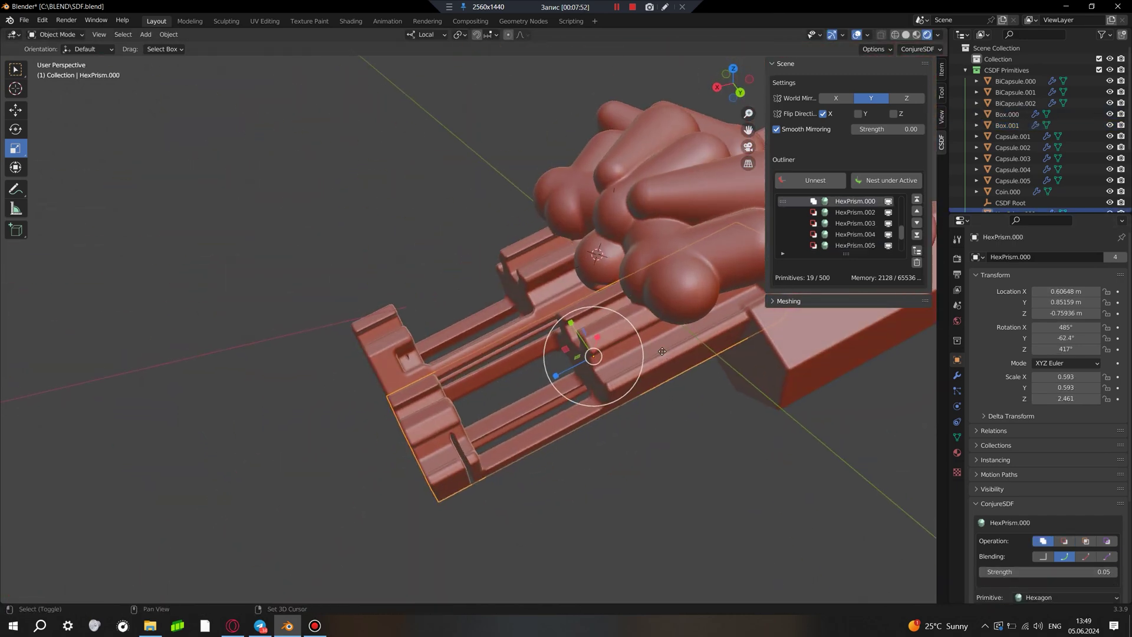
Duplicate HexPrism.000, shorten it along Z, and move HexPrism.007 to the list bottom.
{"action": "key", "text": "shift+d"}
{"action": "key", "text": "s"}
{"action": "key", "text": "z"}
{"action": "key", "text": "z"}
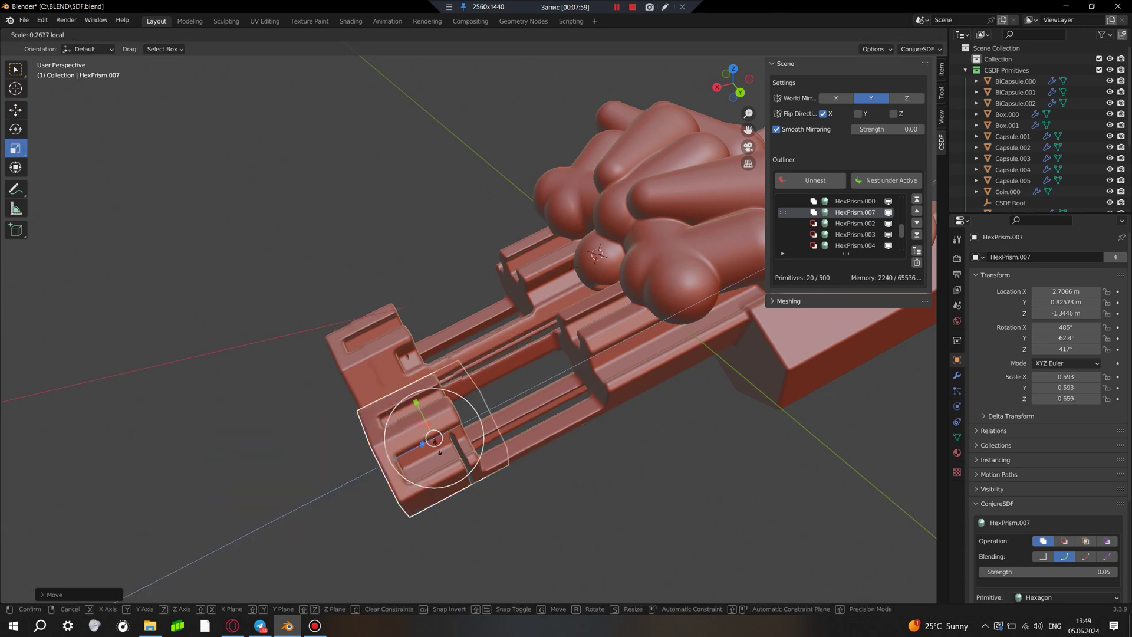
{"action": "left_click", "coordinate": [435, 439]}
{"action": "key", "text": "g"}
{"action": "left_click_drag", "start_coordinate": [847, 260], "coordinate": [848, 486]}
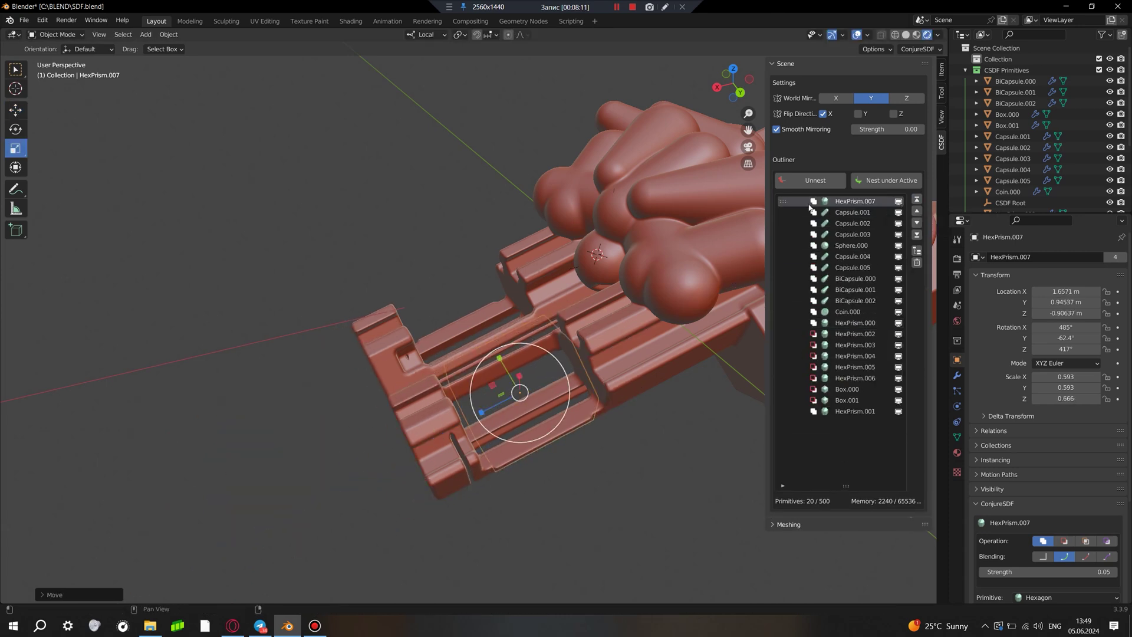
{"action": "left_click", "coordinate": [831, 186]}
Lengthen the short HexPrism.007 slightly inside the pod recess.
{"action": "middle_click_drag", "start_coordinate": [531, 383], "coordinate": [564, 437]}
{"action": "left_click", "coordinate": [564, 437]}
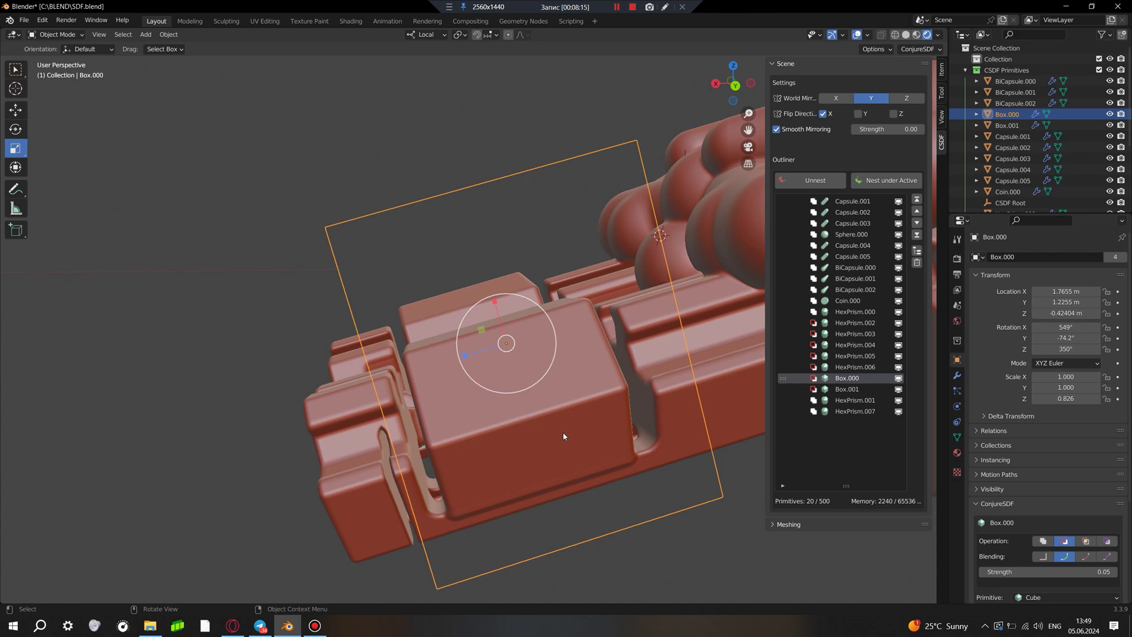
{"action": "mouse_move", "coordinate": [548, 387]}
{"action": "middle_mouse_down"}
{"action": "mouse_move", "coordinate": [548, 374]}
{"action": "mouse_move", "coordinate": [530, 413]}
{"action": "mouse_move", "coordinate": [576, 434]}
{"action": "middle_mouse_up"}
{"action": "left_click", "coordinate": [554, 383]}
{"action": "left_click_drag", "start_coordinate": [478, 400], "coordinate": [464, 403]}
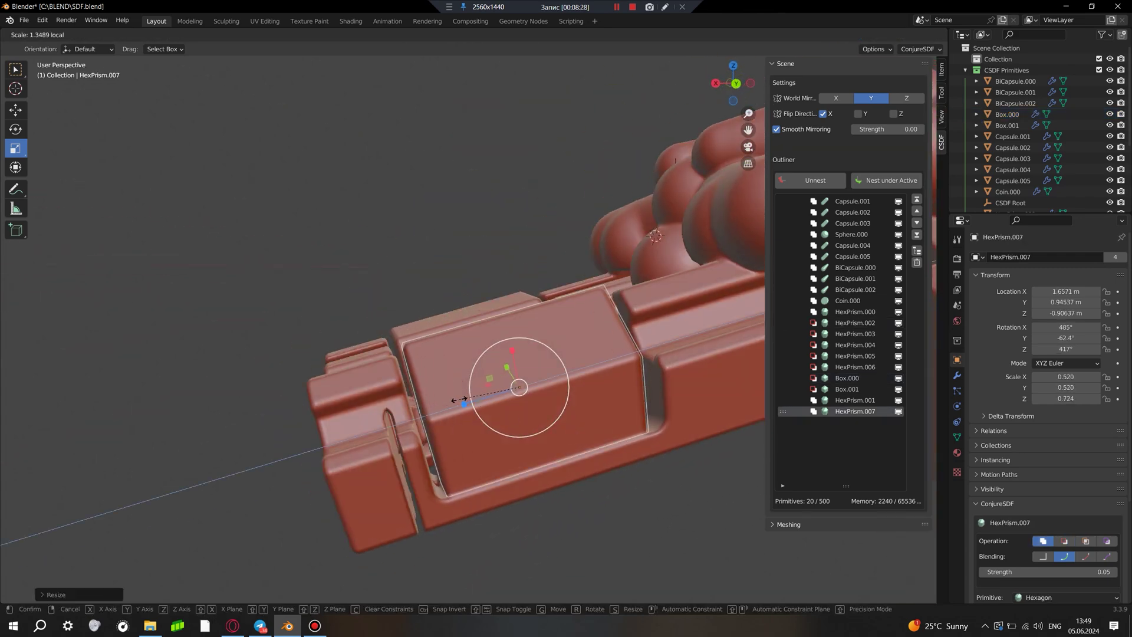
{"action": "mouse_move", "coordinate": [518, 511]}
{"action": "middle_mouse_down"}
{"action": "mouse_move", "coordinate": [692, 525]}
{"action": "mouse_move", "coordinate": [484, 438]}
{"action": "mouse_move", "coordinate": [600, 349]}
{"action": "mouse_move", "coordinate": [519, 385]}
{"action": "mouse_move", "coordinate": [666, 413]}
{"action": "mouse_move", "coordinate": [501, 394]}
{"action": "middle_mouse_up"}
{"action": "left_click", "coordinate": [519, 384]}
{"action": "left_click", "coordinate": [500, 395]}
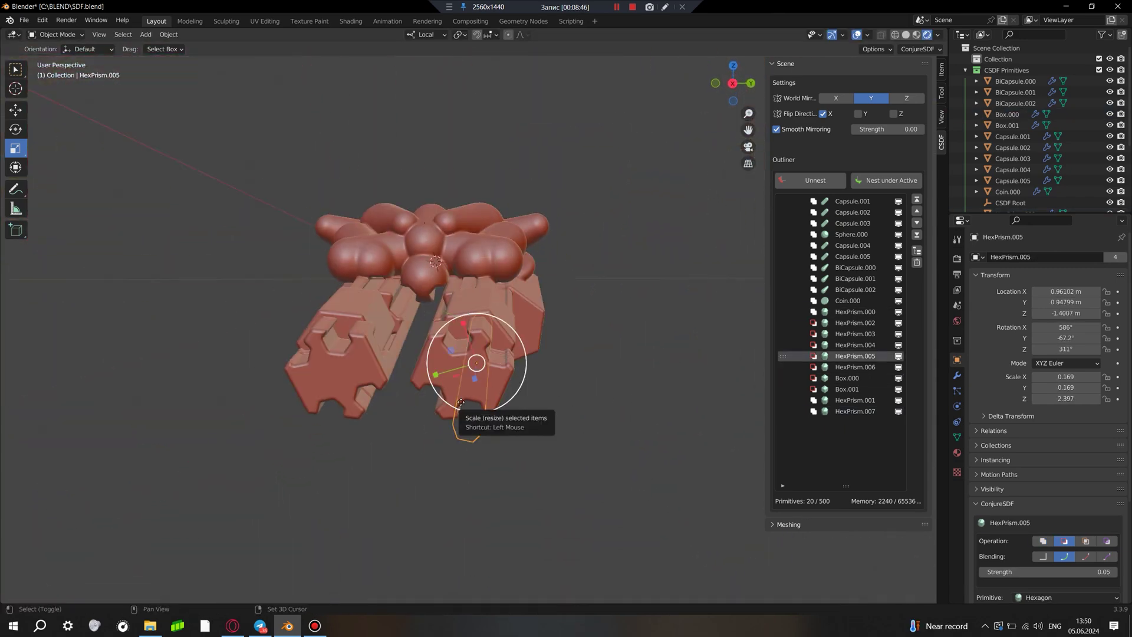
Duplicate a hexagonal pod prism and change the copy's primitive type to Cylinder.
{"action": "key", "text": "shift+d"}
{"action": "left_click", "coordinate": [464, 373]}
{"action": "scroll", "coordinate": [1050, 413], "scroll_direction": "down", "scroll_amount": 5}
{"action": "left_click", "coordinate": [1066, 474]}
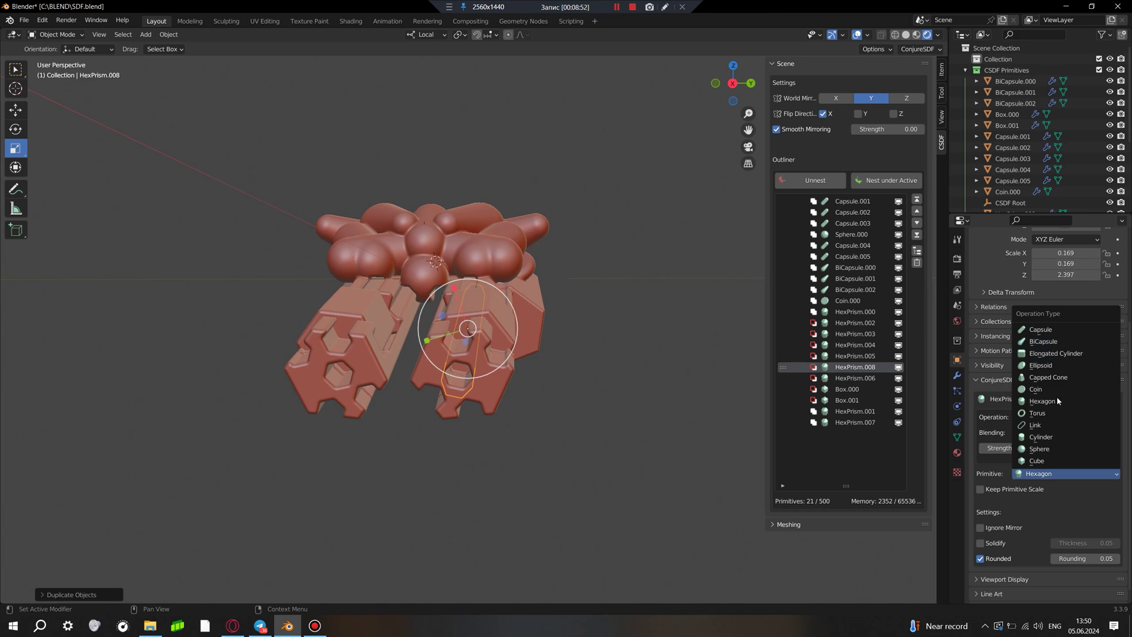
{"action": "left_click", "coordinate": [1063, 437]}
{"action": "left_click", "coordinate": [479, 377]}
Lengthen the cylinder along Z to 0.135 × 0.135 × 5.789 and increase its rounding.
{"action": "middle_click_drag", "start_coordinate": [479, 377], "coordinate": [448, 354]}
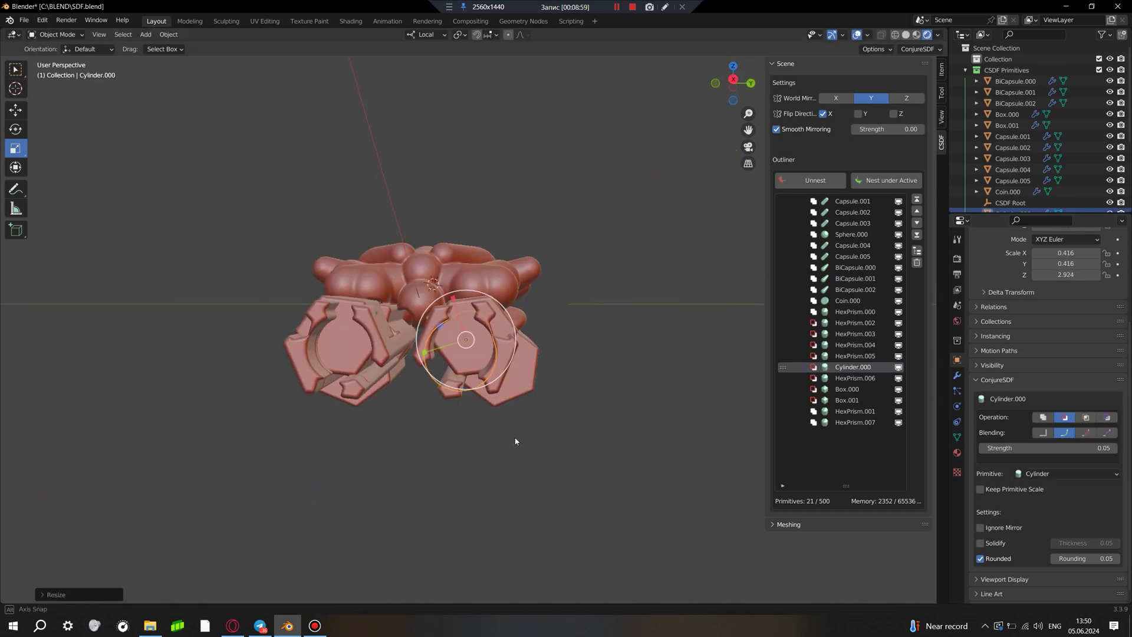
{"action": "scroll", "coordinate": [472, 341], "scroll_direction": "up", "scroll_amount": 5}
{"action": "key", "text": "s"}
{"action": "key", "text": "z"}
{"action": "key", "text": "z"}
{"action": "left_click", "coordinate": [248, 519]}
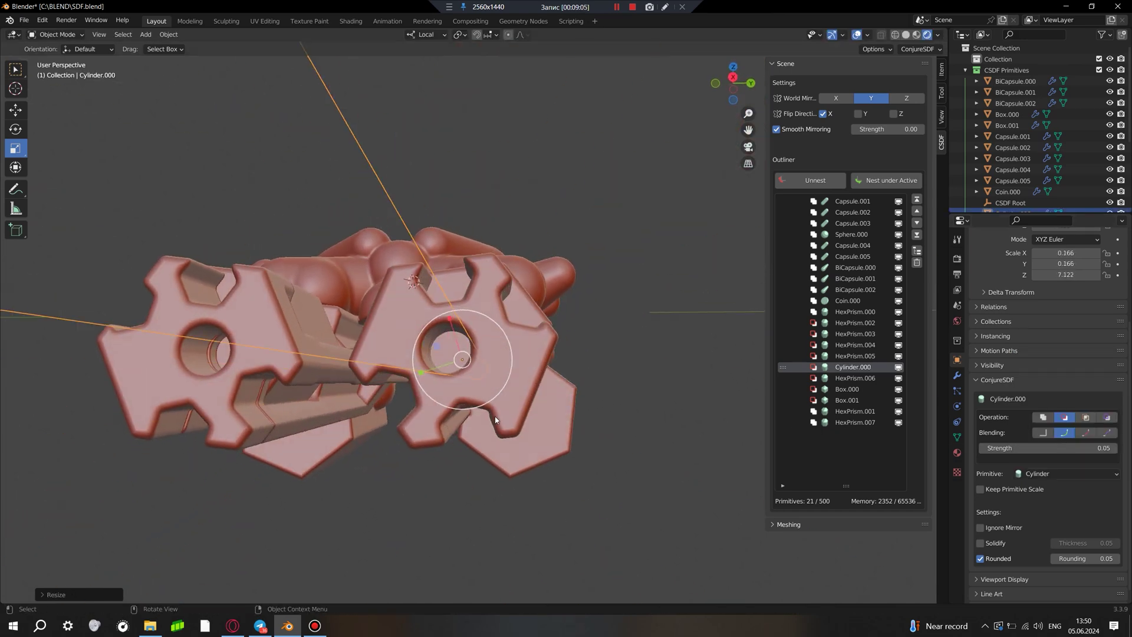
{"action": "middle_click_drag", "start_coordinate": [248, 519], "coordinate": [534, 420]}
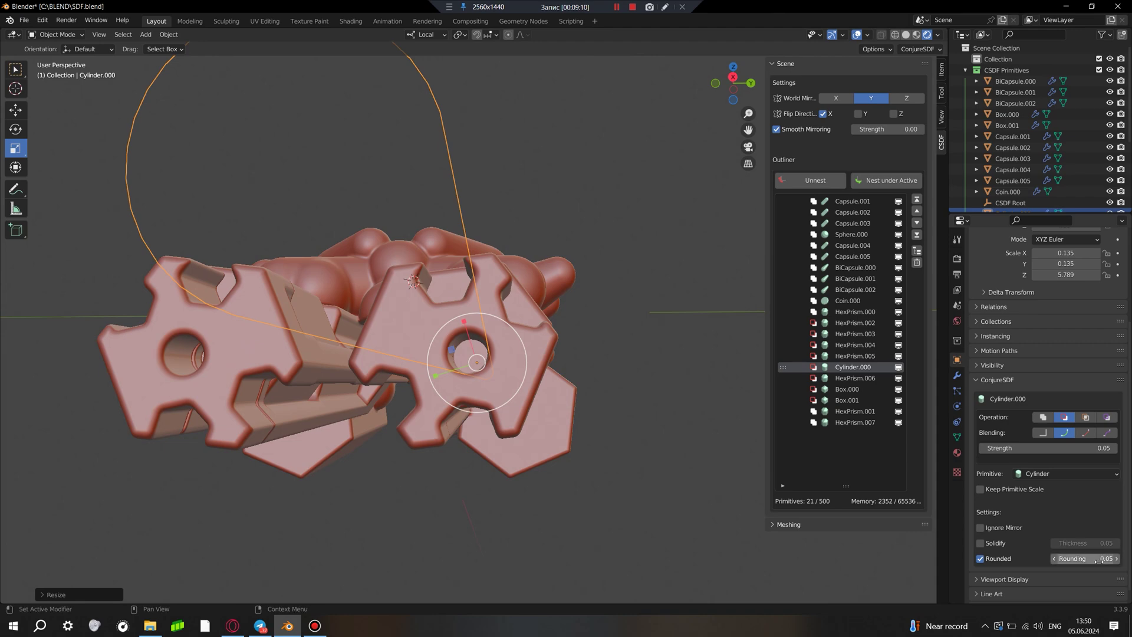
{"action": "left_click_drag", "start_coordinate": [1100, 559], "coordinate": [1118, 559]}
{"action": "mouse_move", "coordinate": [668, 489]}
{"action": "middle_mouse_down"}
{"action": "mouse_move", "coordinate": [564, 512]}
{"action": "mouse_move", "coordinate": [628, 419]}
{"action": "mouse_move", "coordinate": [475, 320]}
{"action": "middle_mouse_up"}
{"action": "left_click", "coordinate": [576, 443]}
Duplicate the box cutout and stretch the copy along Y and Z.
{"action": "middle_click_drag", "start_coordinate": [576, 444], "coordinate": [428, 442]}
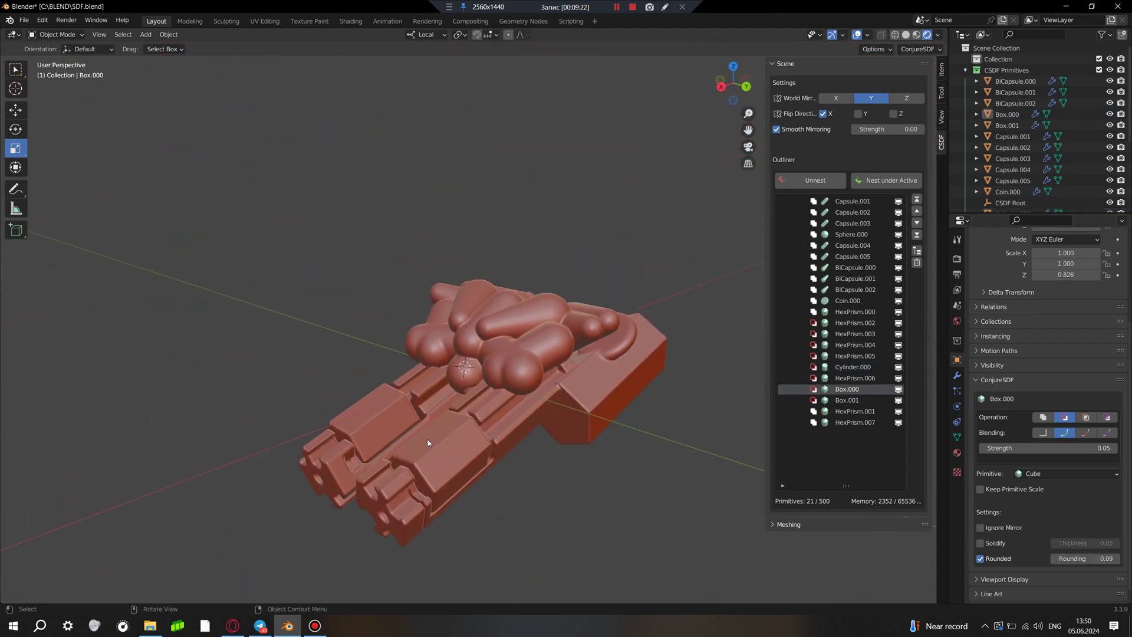
{"action": "key", "text": "shift+d"}
{"action": "key", "text": "Escape"}
{"action": "middle_click_drag", "start_coordinate": [522, 332], "coordinate": [508, 413]}
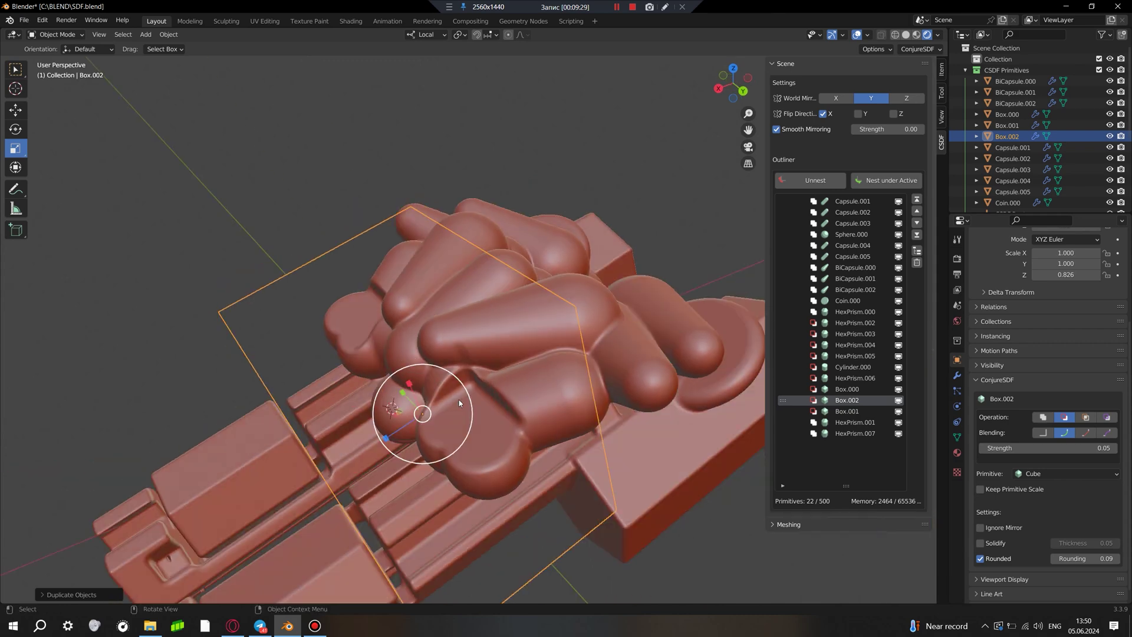
{"action": "key", "text": "s"}
{"action": "key", "text": "y"}
{"action": "left_click", "coordinate": [492, 443]}
{"action": "key", "text": "s"}
{"action": "key", "text": "z"}
{"action": "left_click", "coordinate": [454, 513]}
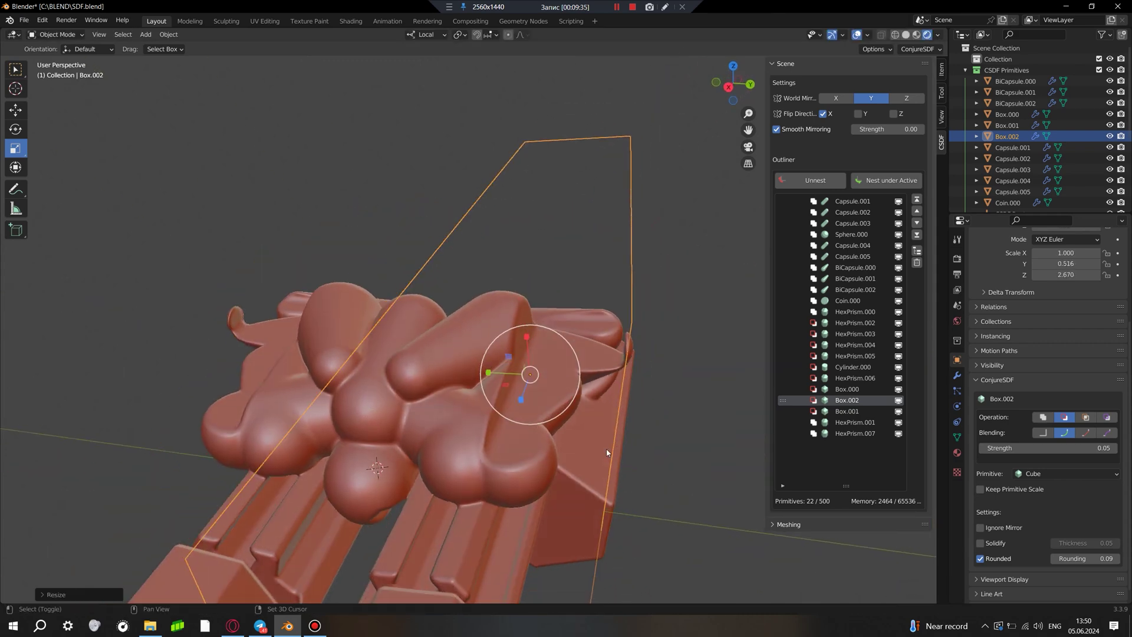
Slightly shorten the box copy's height and resize its width along X.
{"action": "middle_click_drag", "start_coordinate": [454, 513], "coordinate": [641, 437]}
{"action": "key", "text": "s"}
{"action": "key", "text": "z"}
{"action": "left_click", "coordinate": [610, 479]}
{"action": "middle_click_drag", "start_coordinate": [610, 479], "coordinate": [416, 401]}
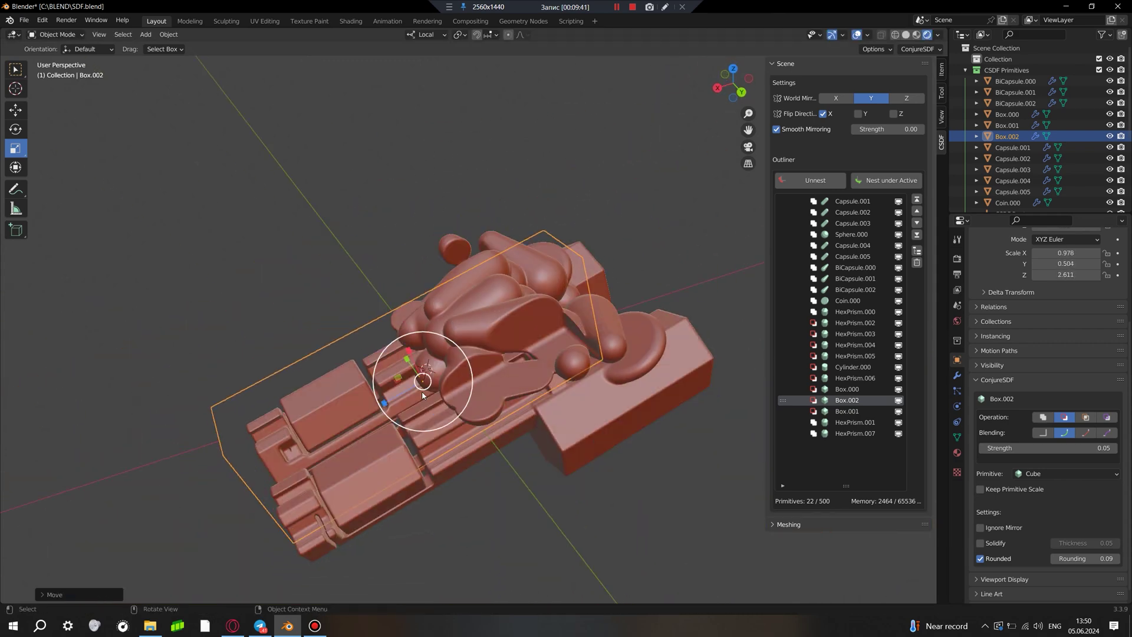
{"action": "left_click", "coordinate": [1088, 419]}
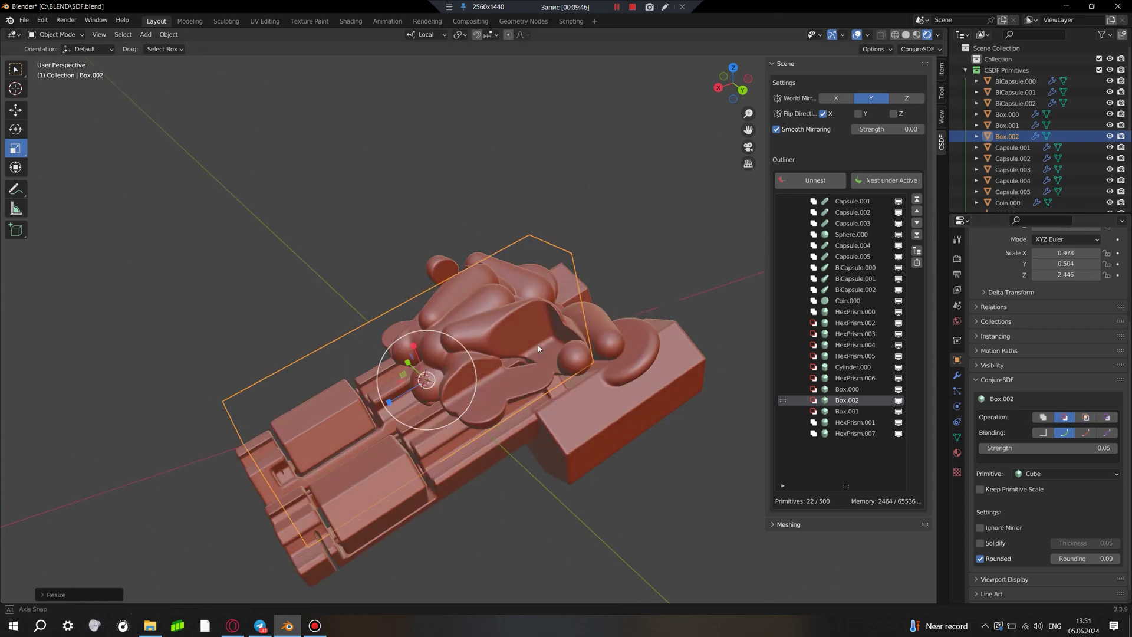
{"action": "middle_click_drag", "start_coordinate": [538, 345], "coordinate": [507, 354]}
{"action": "key", "text": "s"}
{"action": "key", "text": "x"}
{"action": "left_click", "coordinate": [427, 349]}
Move the box cutout along its local X axis and tilt it with rotations about Y.
{"action": "key", "text": "g"}
{"action": "key", "text": "x"}
{"action": "key", "text": "x"}
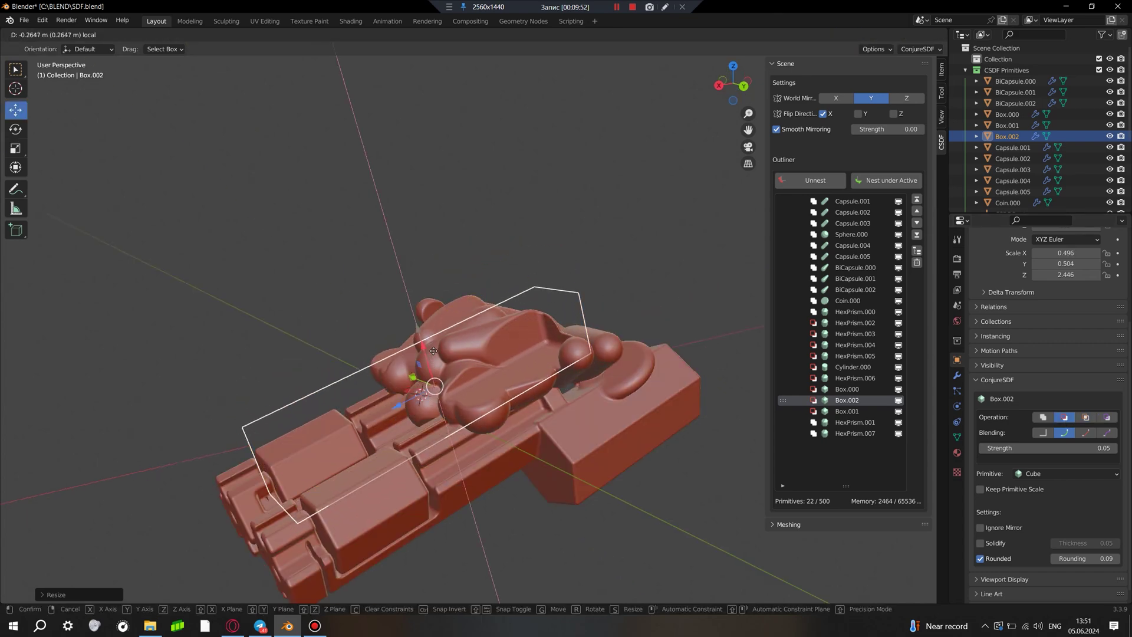
{"action": "left_click", "coordinate": [433, 351]}
{"action": "middle_click_drag", "start_coordinate": [434, 351], "coordinate": [481, 498]}
{"action": "key", "text": "g"}
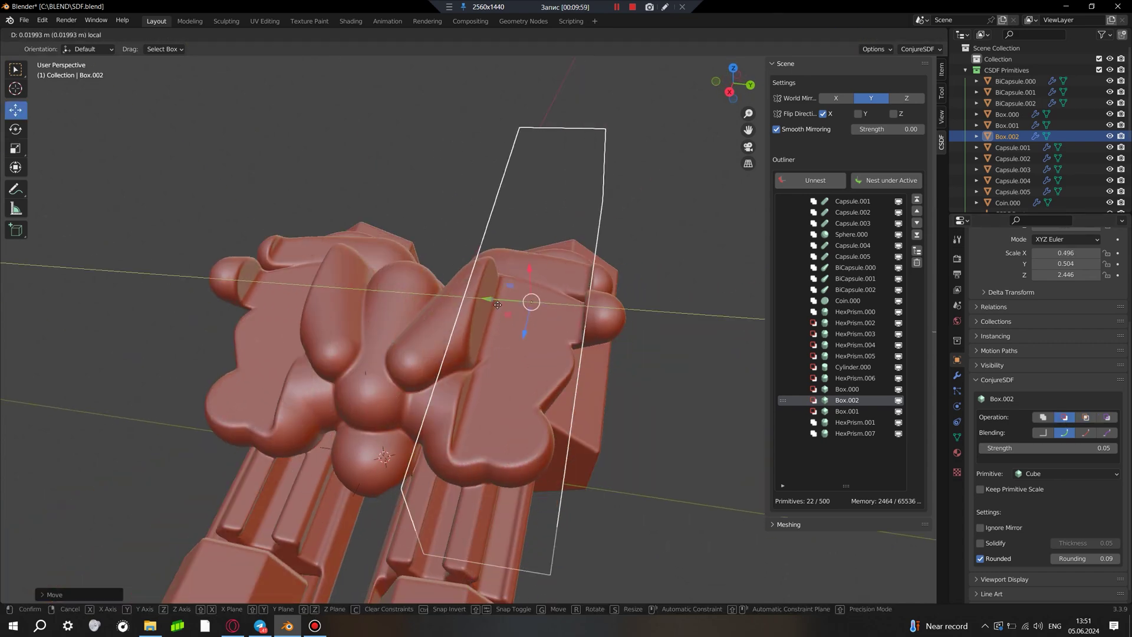
{"action": "left_click", "coordinate": [498, 304]}
{"action": "key", "text": "r"}
{"action": "key", "text": "r"}
{"action": "left_click", "coordinate": [549, 278]}
{"action": "key", "text": "r"}
{"action": "key", "text": "y"}
{"action": "key", "text": "y"}
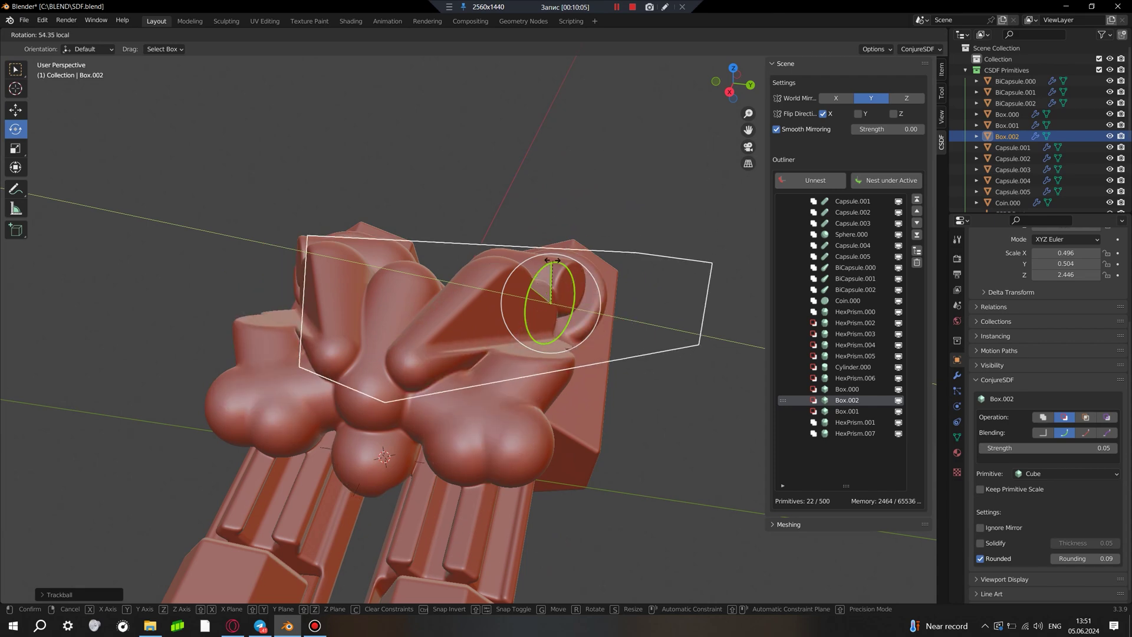
{"action": "left_click", "coordinate": [553, 260]}
{"action": "mouse_move", "coordinate": [553, 260]}
{"action": "middle_mouse_down"}
{"action": "mouse_move", "coordinate": [659, 472]}
{"action": "mouse_move", "coordinate": [597, 402]}
{"action": "middle_mouse_up"}
Duplicate the box cutout, place the flatter copy on the pod and flatten it along Y.
{"action": "left_click", "coordinate": [581, 277]}
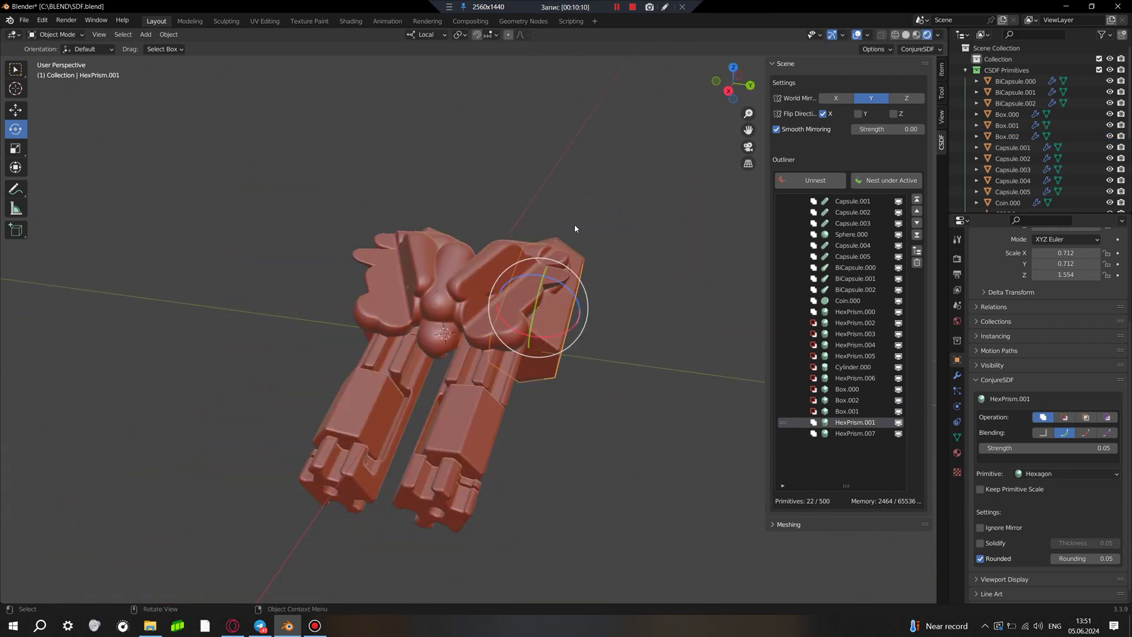
{"action": "key", "text": "shift+d"}
{"action": "left_click", "coordinate": [487, 251]}
{"action": "scroll", "coordinate": [487, 251], "scroll_direction": "up", "scroll_amount": 3}
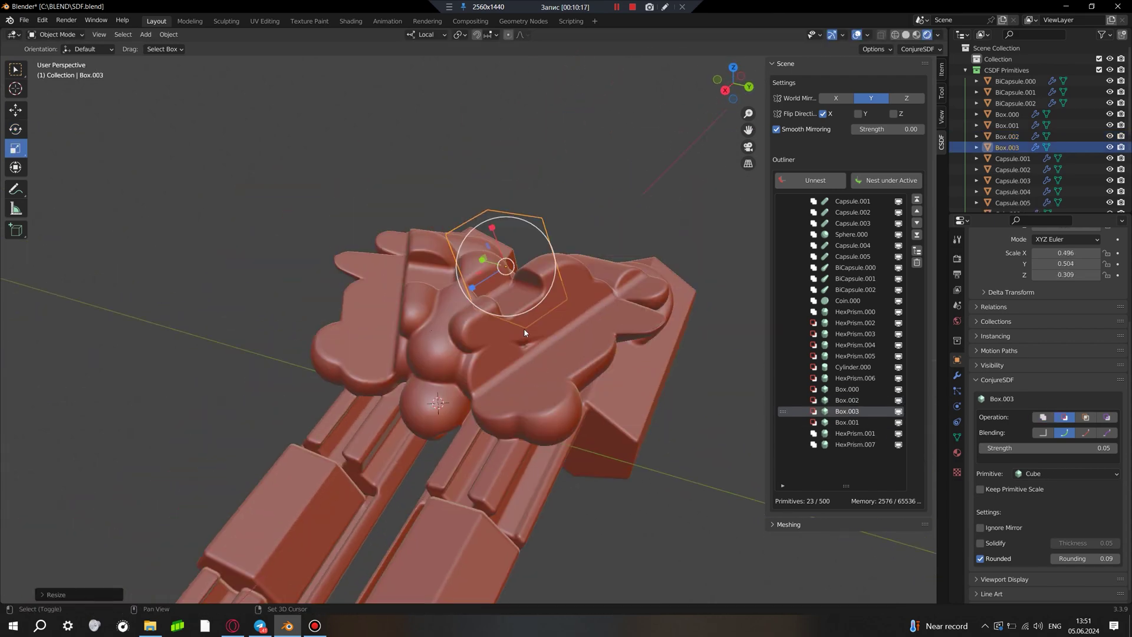
{"action": "key", "text": "g"}
{"action": "left_click", "coordinate": [524, 345]}
{"action": "scroll", "coordinate": [523, 345], "scroll_direction": "up", "scroll_amount": 3}
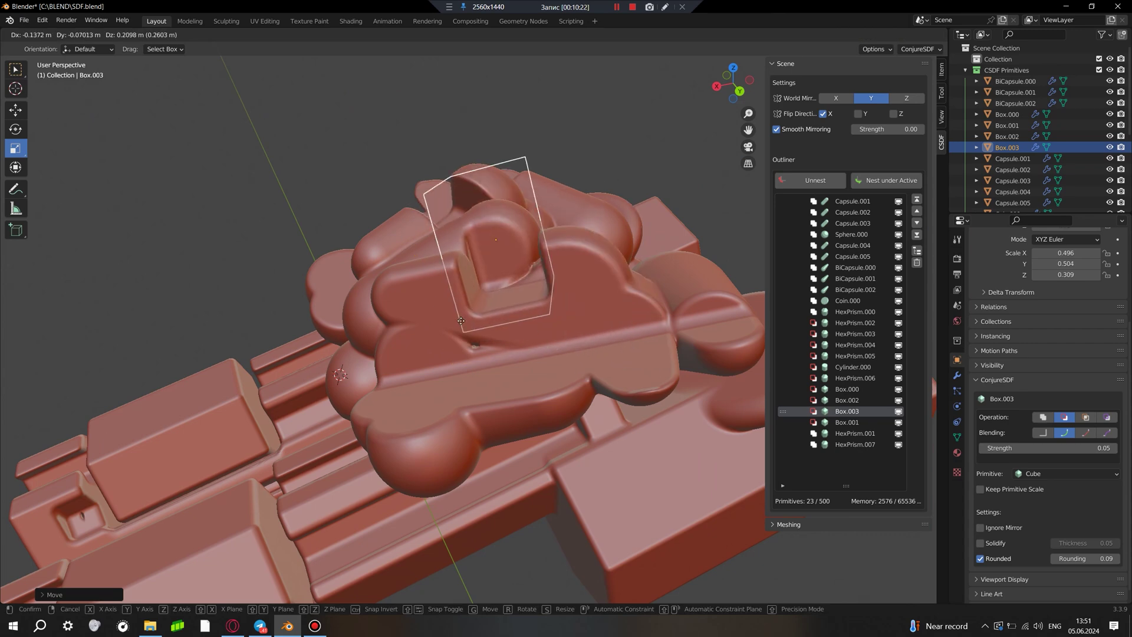
{"action": "middle_click_drag", "start_coordinate": [461, 349], "coordinate": [416, 253]}
{"action": "key", "text": "s"}
{"action": "key", "text": "y"}
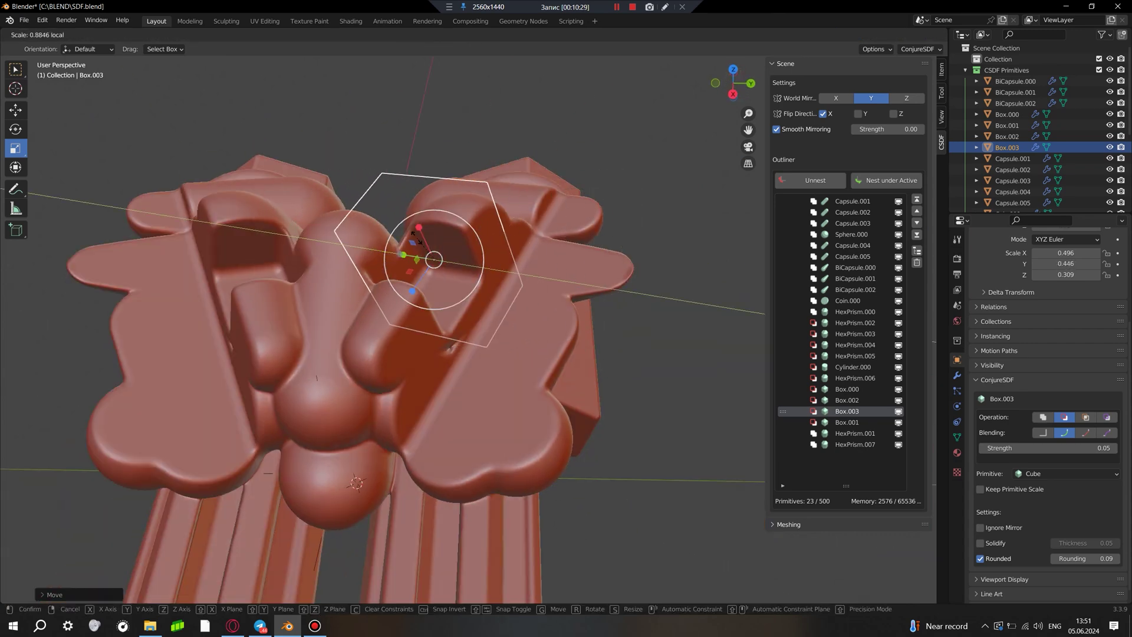
Duplicate the box again and slide the new cutout down across the pod.
{"action": "key", "text": "shift+d"}
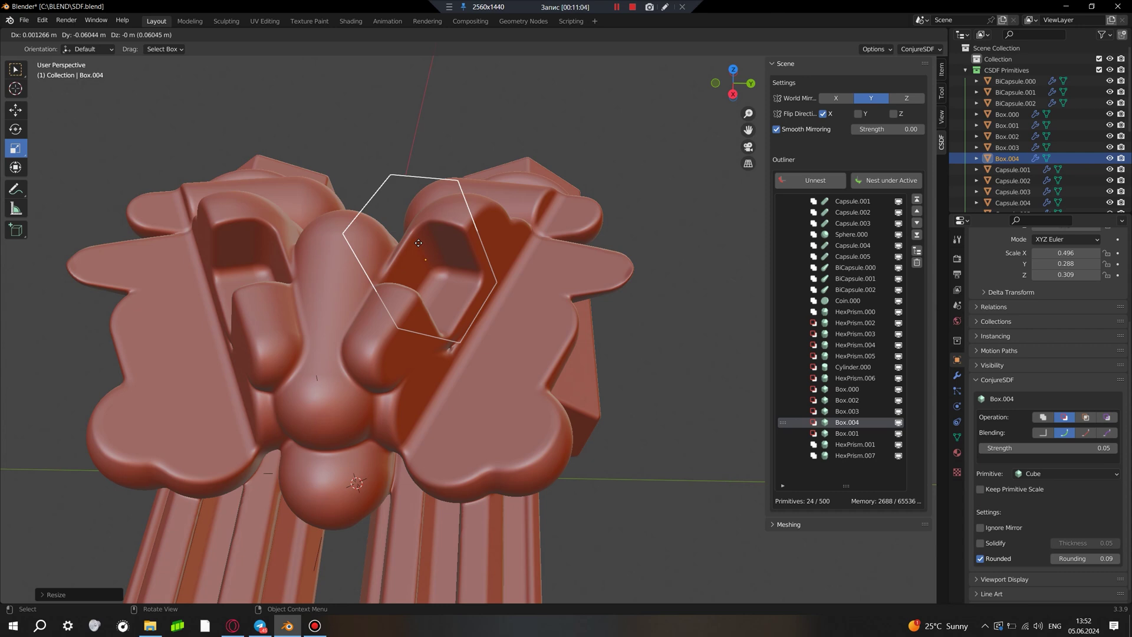
{"action": "left_click_drag", "start_coordinate": [419, 243], "coordinate": [436, 253]}
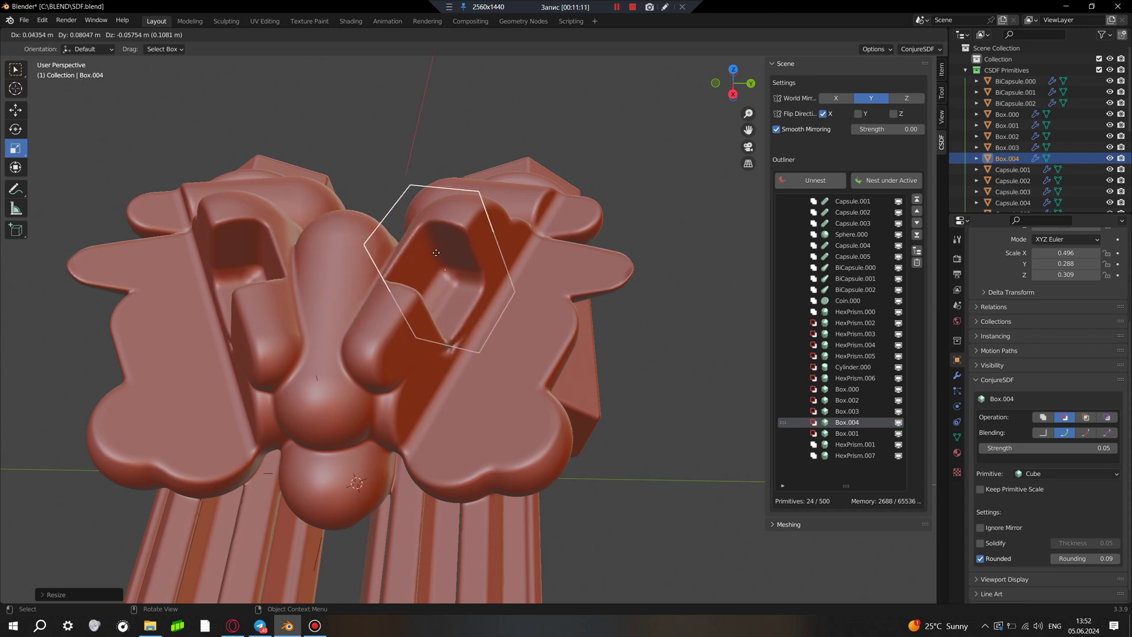
{"action": "left_click", "coordinate": [1062, 474]}
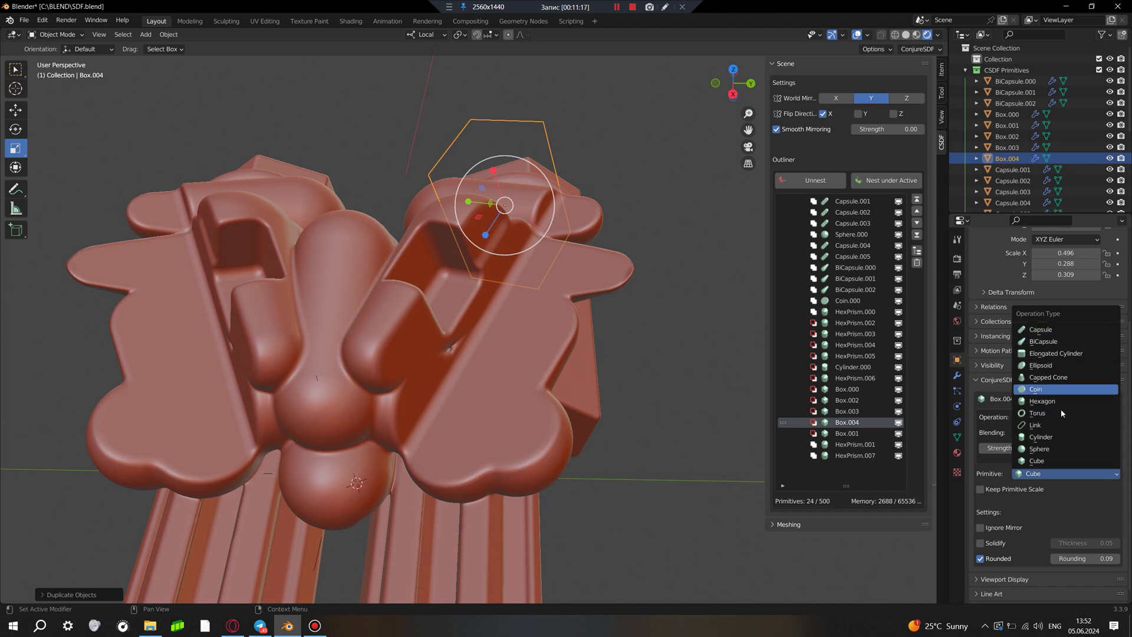
Change the newest cutout's primitive to Cylinder, then shrink it and reposition it.
{"action": "left_click", "coordinate": [1055, 437]}
{"action": "key", "text": "s"}
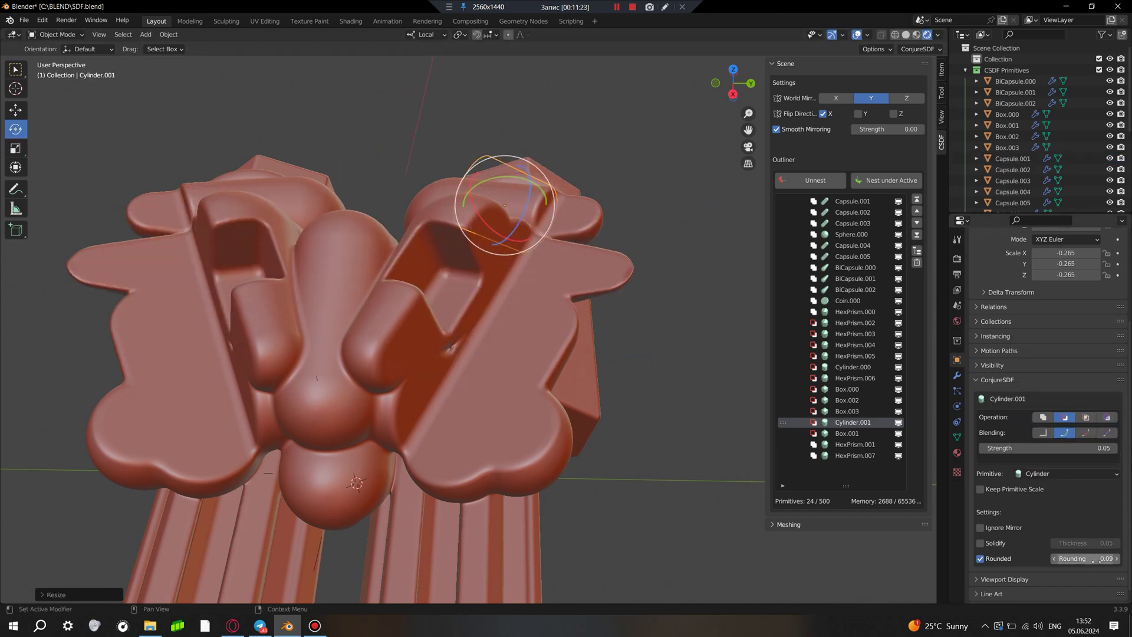
{"action": "mouse_move", "coordinate": [531, 330]}
{"action": "middle_mouse_down"}
{"action": "mouse_move", "coordinate": [555, 248]}
{"action": "mouse_move", "coordinate": [580, 321]}
{"action": "middle_mouse_up"}
{"action": "key", "text": "s"}
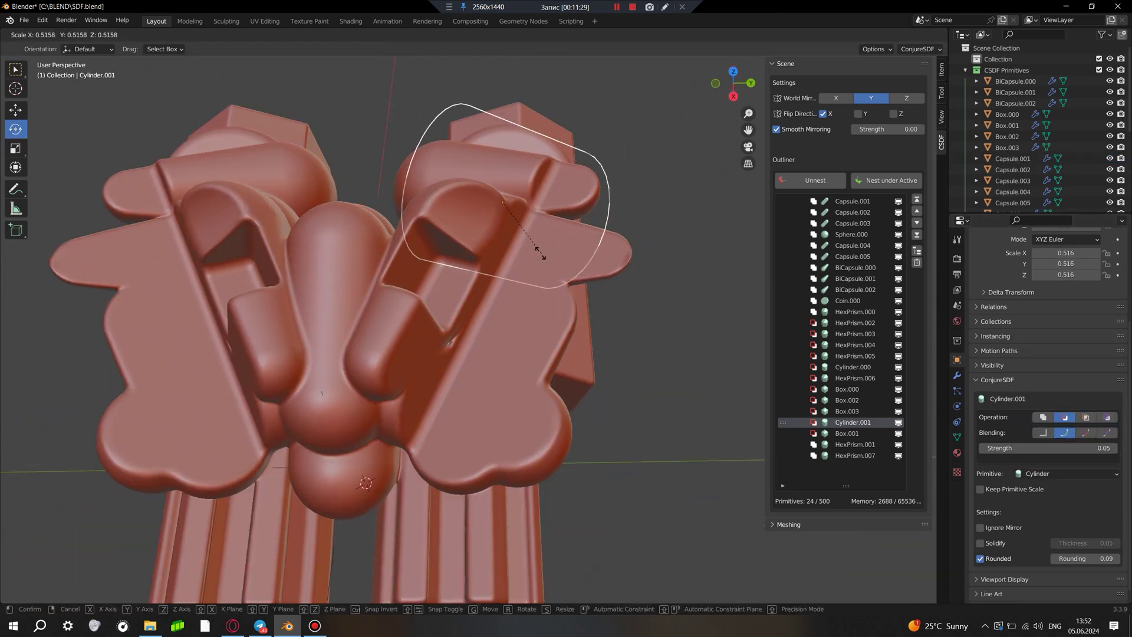
{"action": "left_click", "coordinate": [535, 246]}
{"action": "key", "text": "g"}
{"action": "left_click", "coordinate": [997, 547]}
{"action": "middle_click_drag", "start_coordinate": [530, 354], "coordinate": [597, 354]}
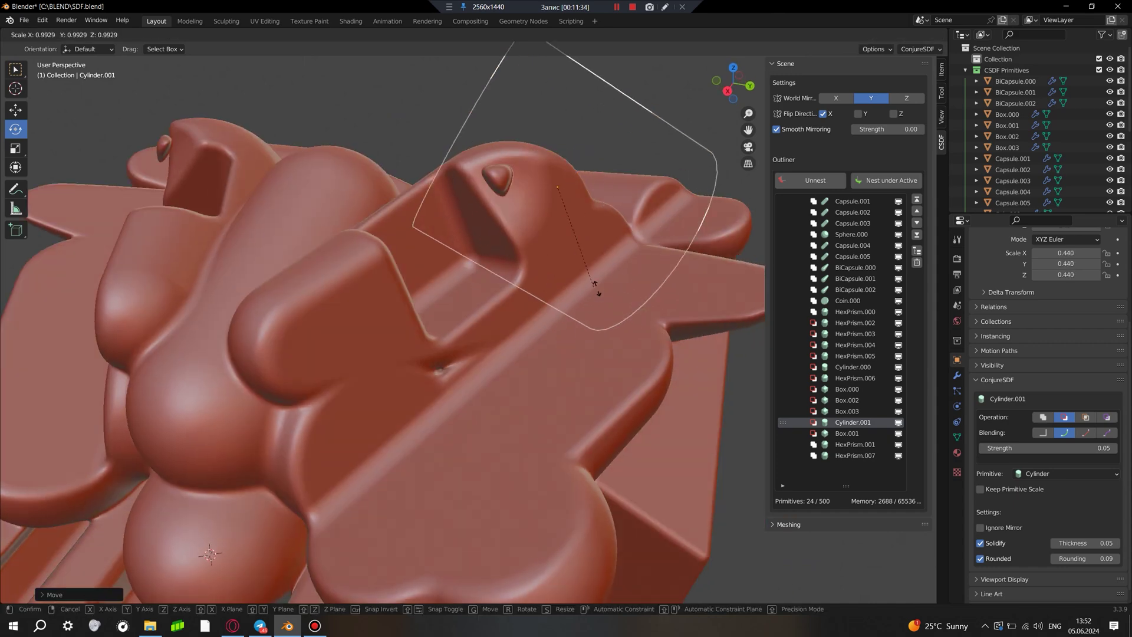
Set the box cutout's shell thickness to 0.03 and leave the cylinder solid.
{"action": "left_click", "coordinate": [596, 354]}
{"action": "middle_click_drag", "start_coordinate": [686, 438], "coordinate": [738, 437]}
{"action": "mouse_move", "coordinate": [1085, 543]}
{"action": "left_mouse_down"}
{"action": "mouse_move", "coordinate": [1061, 542]}
{"action": "mouse_move", "coordinate": [1109, 558]}
{"action": "left_mouse_up"}
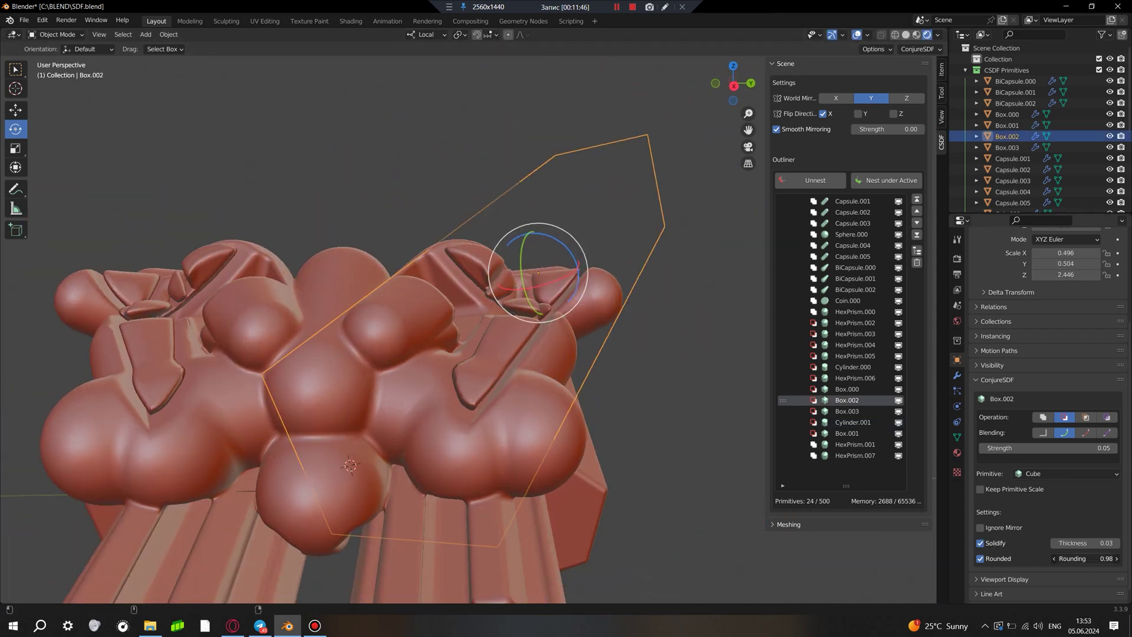
{"action": "left_click", "coordinate": [980, 544]}
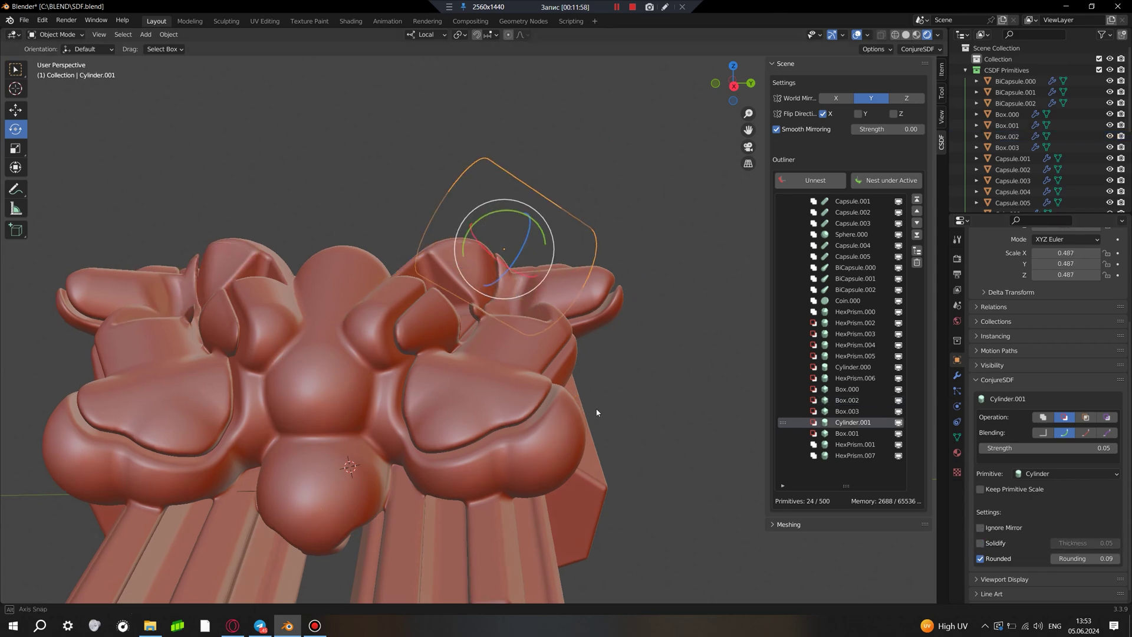
{"action": "scroll", "coordinate": [531, 266], "scroll_direction": "up", "scroll_amount": 4}
Shrink the cylinder, tilt it across the pod and squash it into a thin disk.
{"action": "key", "text": "s"}
{"action": "left_click", "coordinate": [591, 246]}
{"action": "left_click_drag", "start_coordinate": [591, 247], "coordinate": [531, 195]}
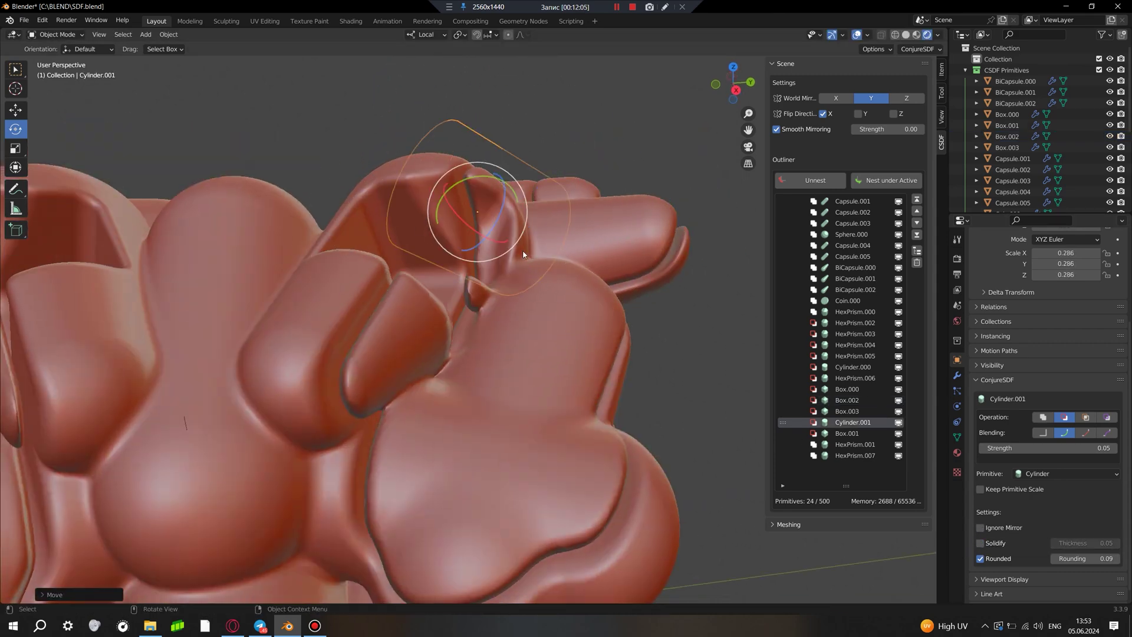
{"action": "key", "text": "shift+space"}
{"action": "key", "text": "s"}
{"action": "middle_click_drag", "start_coordinate": [531, 247], "coordinate": [502, 298]}
{"action": "middle_click_drag", "start_coordinate": [573, 307], "coordinate": [501, 283]}
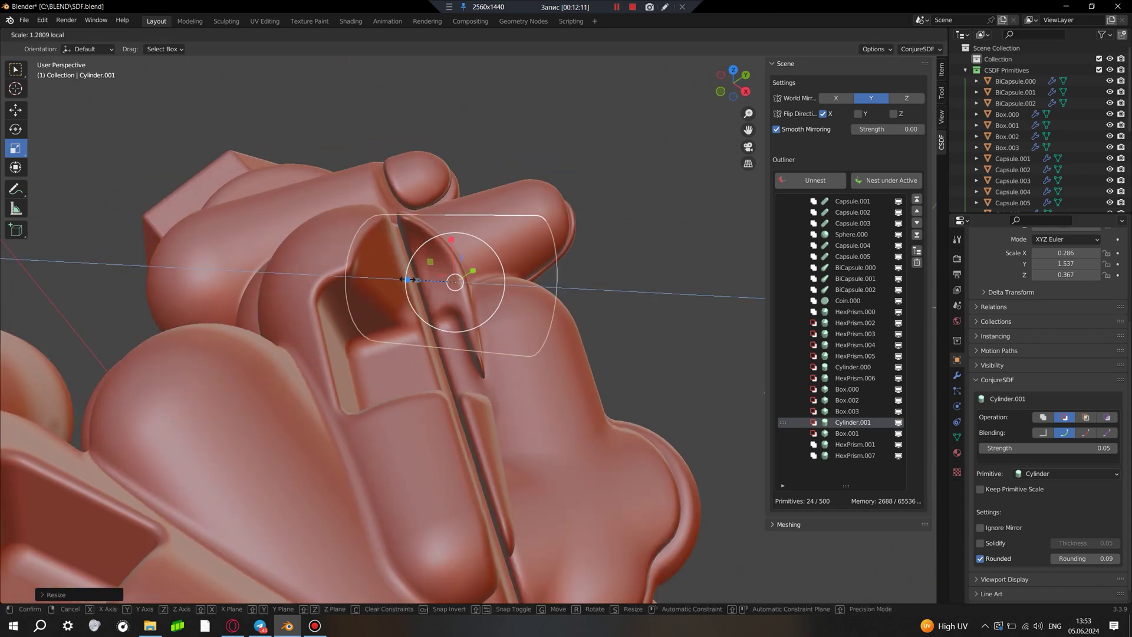
{"action": "key", "text": "s"}
{"action": "left_click", "coordinate": [465, 278]}
{"action": "middle_click_drag", "start_coordinate": [261, 295], "coordinate": [531, 354]}
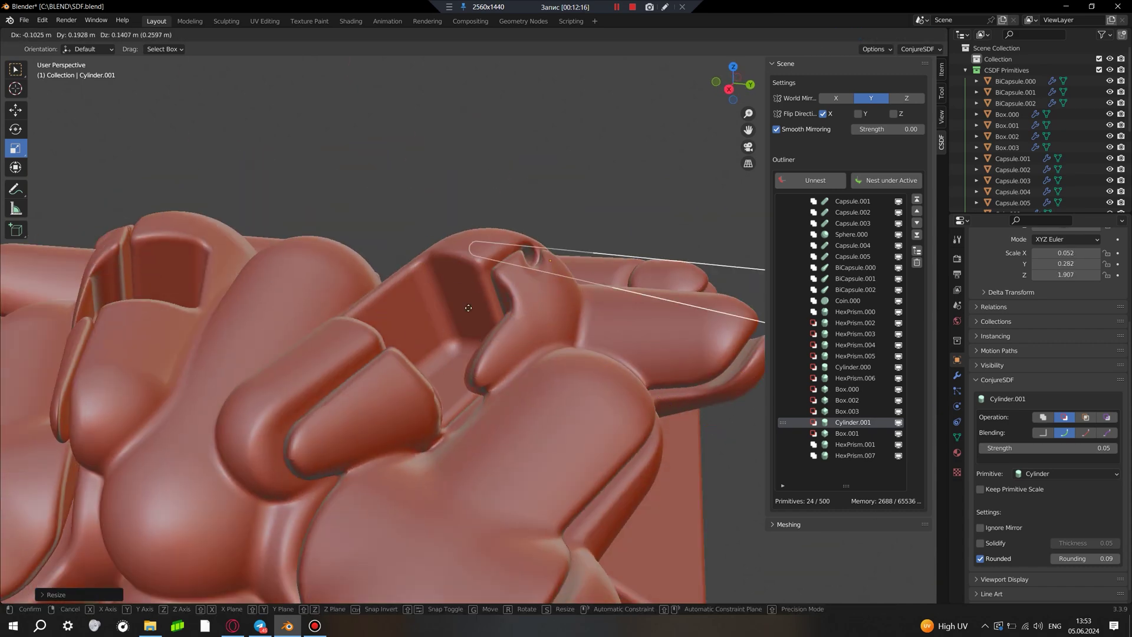
{"action": "key", "text": "g"}
{"action": "left_click", "coordinate": [674, 446]}
Check the box cutout on both pods, then reselect the thin disk cutout.
{"action": "mouse_move", "coordinate": [179, 599]}
{"action": "middle_mouse_down"}
{"action": "mouse_move", "coordinate": [354, 324]}
{"action": "mouse_move", "coordinate": [505, 262]}
{"action": "middle_mouse_up"}
{"action": "left_click", "coordinate": [354, 324]}
{"action": "middle_click_drag", "start_coordinate": [557, 177], "coordinate": [413, 214]}
{"action": "left_click", "coordinate": [413, 213]}
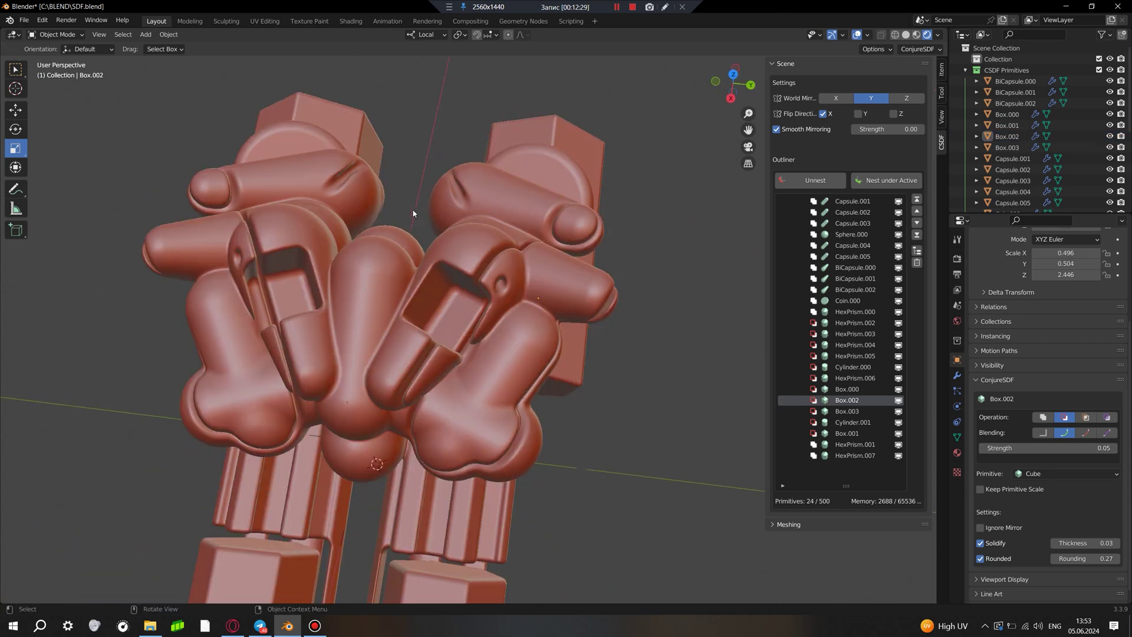
{"action": "left_click", "coordinate": [501, 291]}
{"action": "mouse_move", "coordinate": [500, 291]}
{"action": "middle_mouse_down"}
{"action": "mouse_move", "coordinate": [574, 326]}
{"action": "mouse_move", "coordinate": [548, 296]}
{"action": "mouse_move", "coordinate": [505, 352]}
{"action": "middle_mouse_up"}
Duplicate the disk cutout and give the copy a hollow shell 0.01 thick.
{"action": "key", "text": "shift+d"}
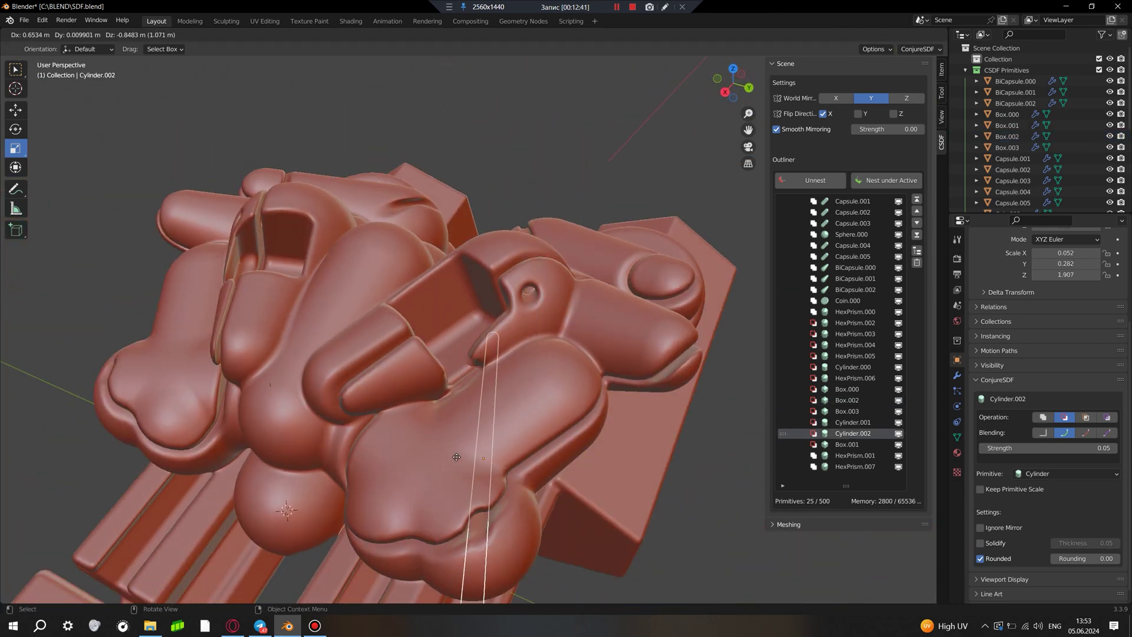
{"action": "left_click", "coordinate": [496, 485]}
{"action": "middle_click_drag", "start_coordinate": [495, 485], "coordinate": [530, 354]}
{"action": "left_click", "coordinate": [981, 543]}
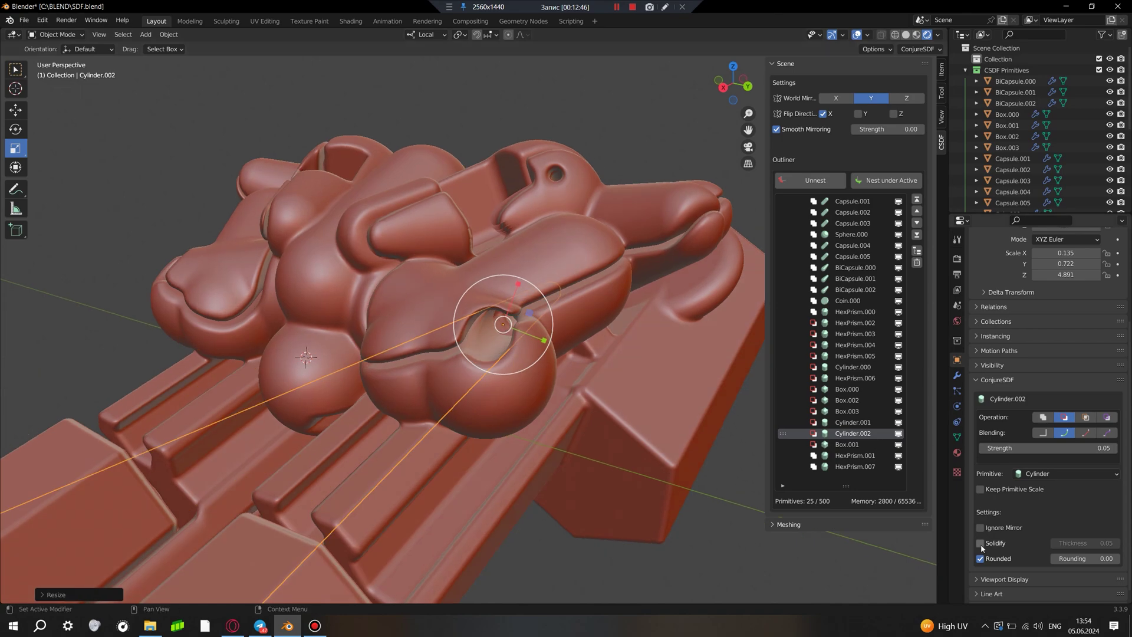
{"action": "left_click_drag", "start_coordinate": [1085, 543], "coordinate": [1097, 544]}
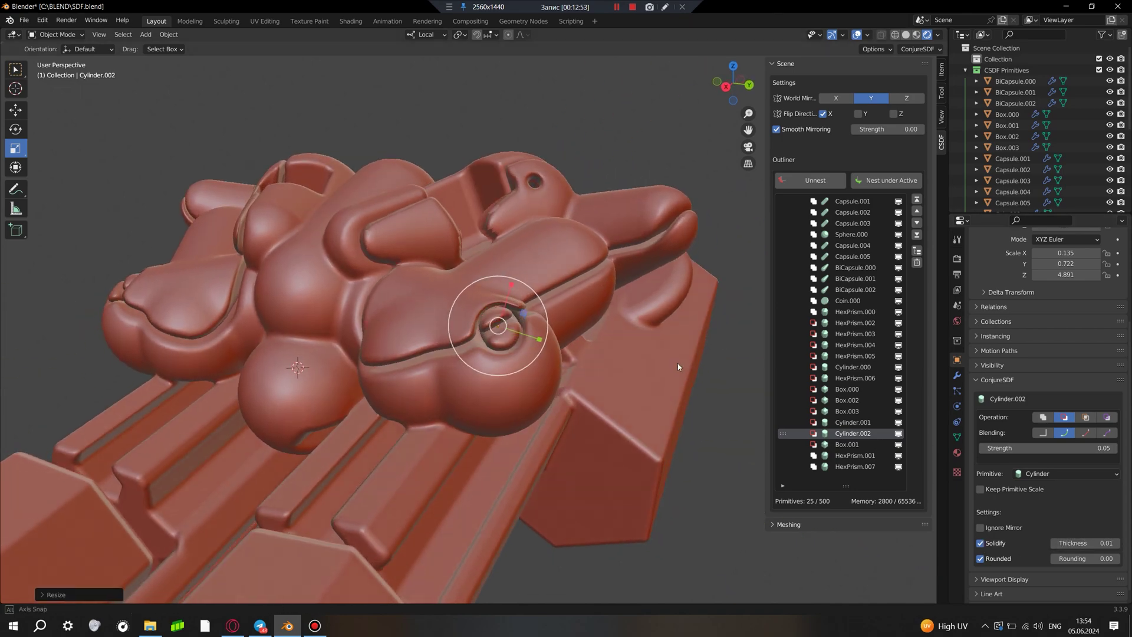
{"action": "mouse_move", "coordinate": [677, 363]}
{"action": "middle_mouse_down"}
{"action": "mouse_move", "coordinate": [594, 326]}
{"action": "mouse_move", "coordinate": [513, 348]}
{"action": "middle_mouse_up"}
{"action": "scroll", "coordinate": [513, 351], "scroll_direction": "up", "scroll_amount": 3}
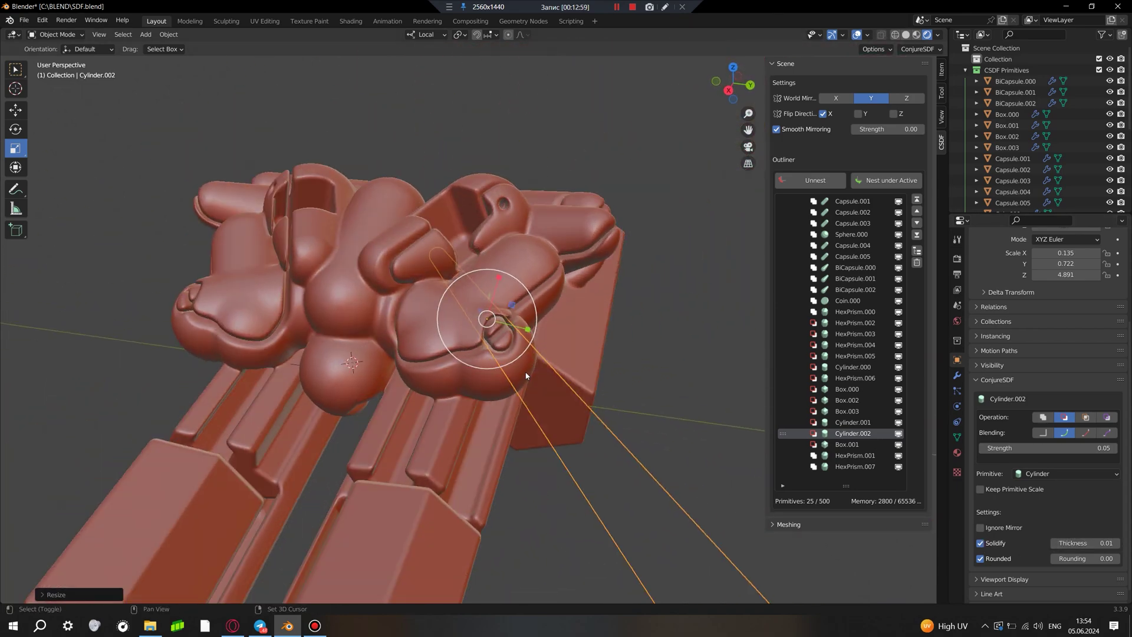
Duplicate the ring, then rotate, resize and place the copy on the creature's front.
{"action": "key", "text": "shift+d"}
{"action": "left_click", "coordinate": [462, 374]}
{"action": "scroll", "coordinate": [462, 374], "scroll_direction": "up", "scroll_amount": 3}
{"action": "key", "text": "r"}
{"action": "key", "text": "r"}
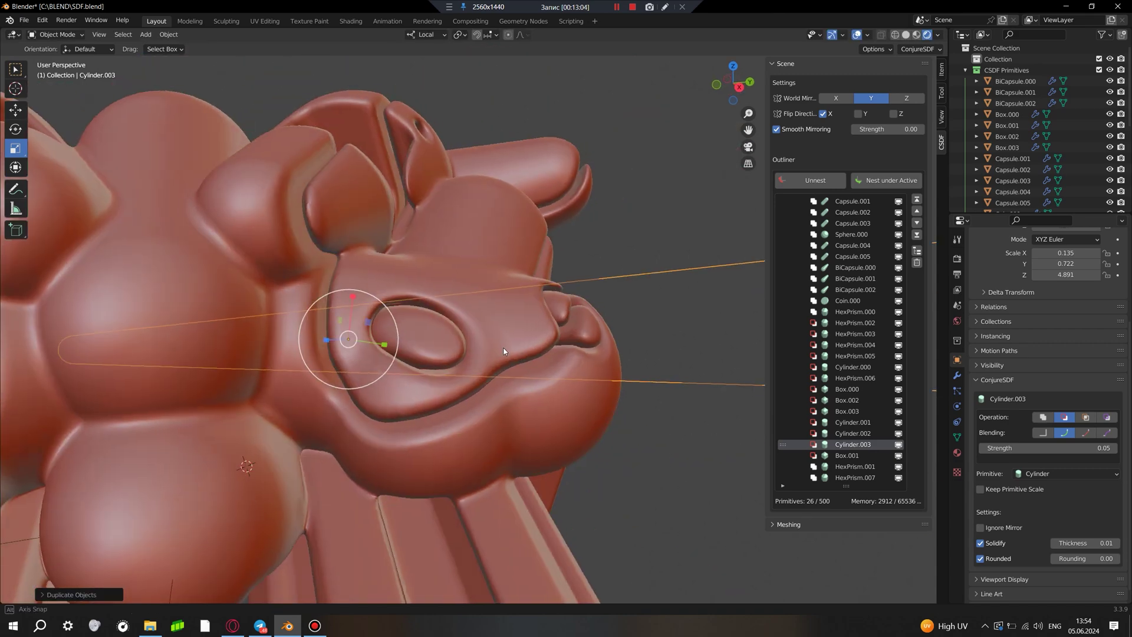
{"action": "left_click", "coordinate": [391, 317]}
{"action": "key", "text": "s"}
{"action": "left_click", "coordinate": [384, 334]}
{"action": "middle_click_drag", "start_coordinate": [383, 334], "coordinate": [434, 381]}
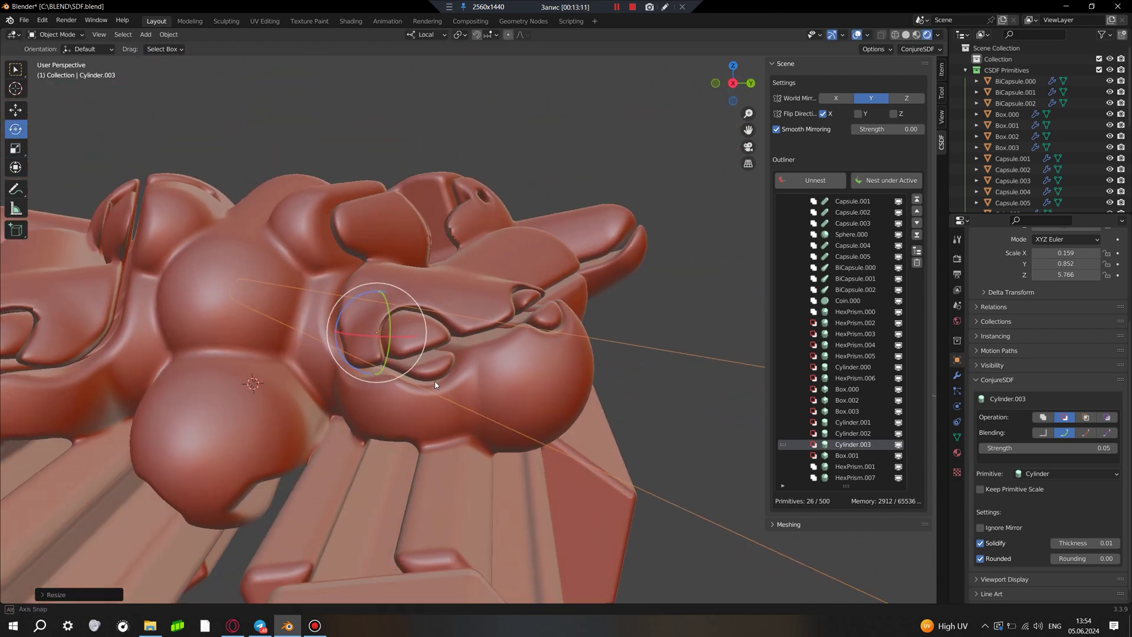
{"action": "key", "text": "g"}
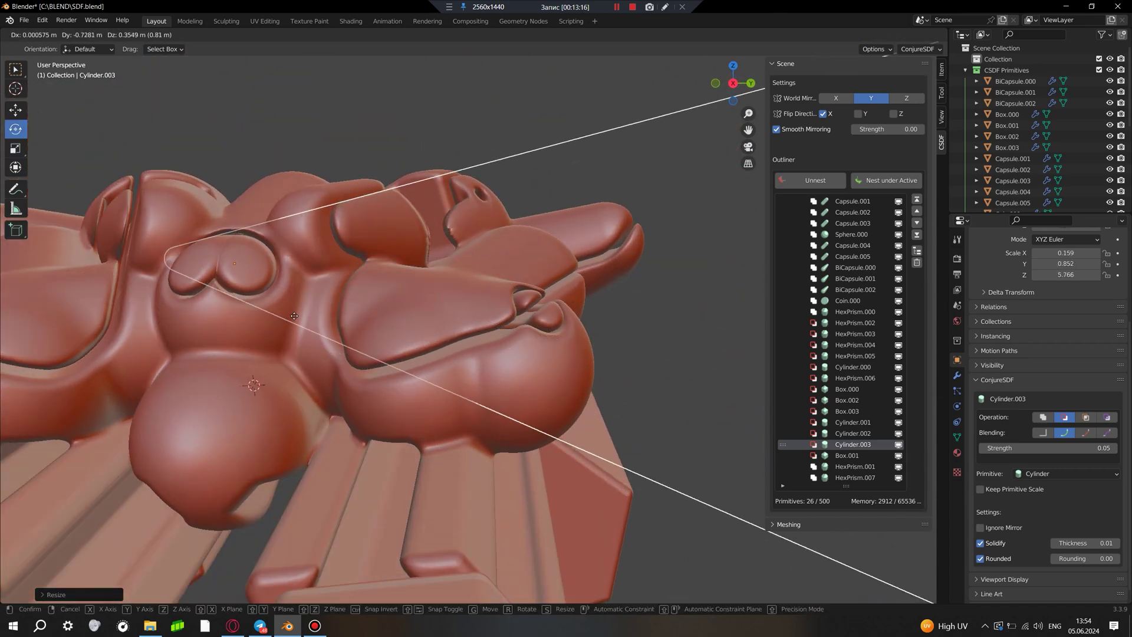
{"action": "middle_click_drag", "start_coordinate": [307, 347], "coordinate": [354, 348]}
{"action": "key", "text": "s"}
{"action": "key", "text": "g"}
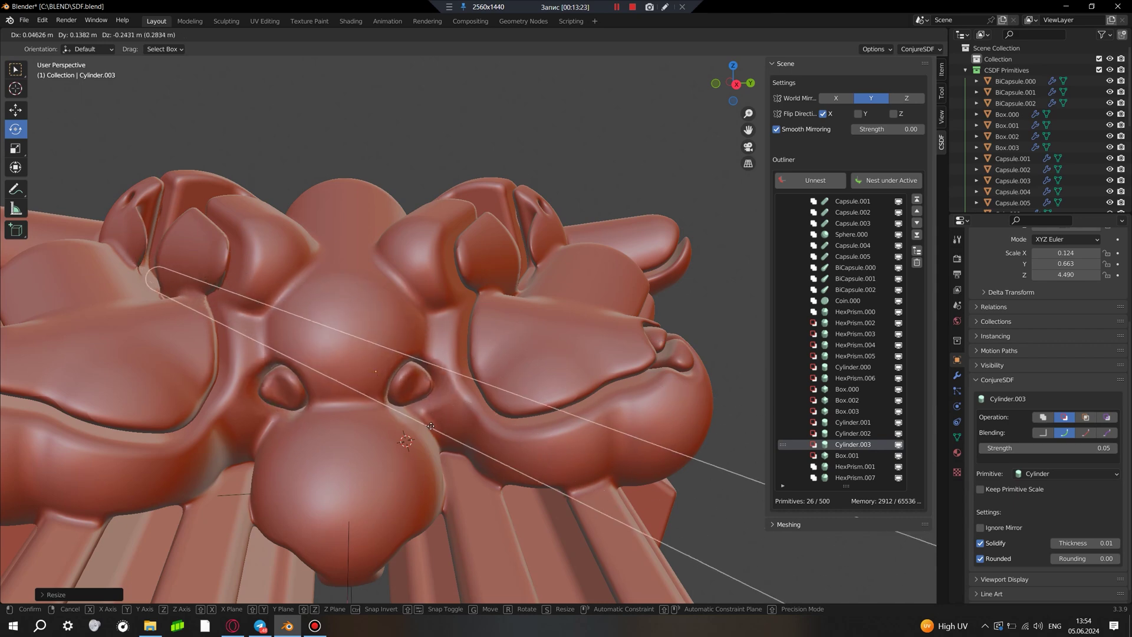
{"action": "left_click", "coordinate": [428, 440]}
Add several more ring copies along the front and shrink one of them.
{"action": "key", "text": "shift+d"}
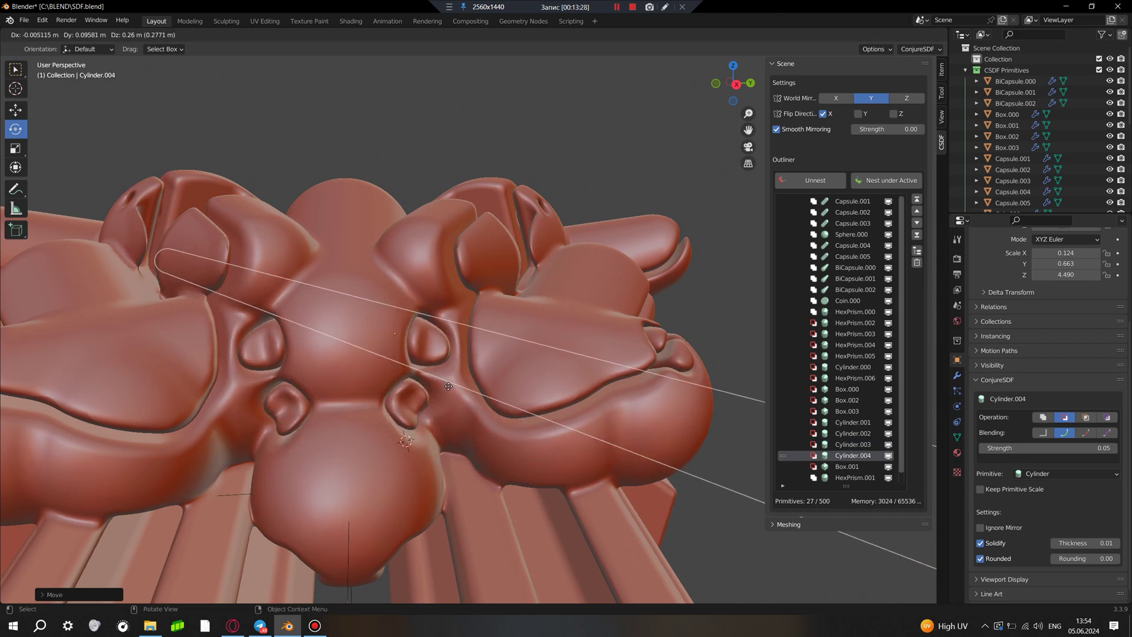
{"action": "key", "text": "shift+d"}
{"action": "left_click", "coordinate": [381, 353]}
{"action": "key", "text": "shift+d"}
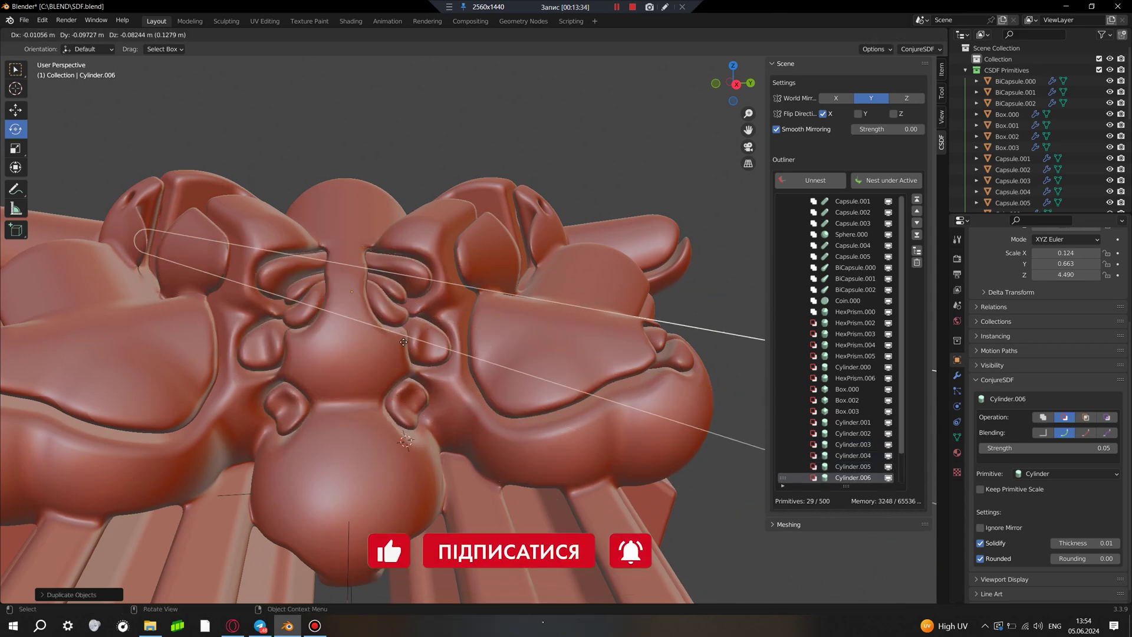
{"action": "left_click", "coordinate": [382, 353]}
{"action": "key", "text": "s"}
{"action": "left_click", "coordinate": [369, 395]}
{"action": "key", "text": "shift+d"}
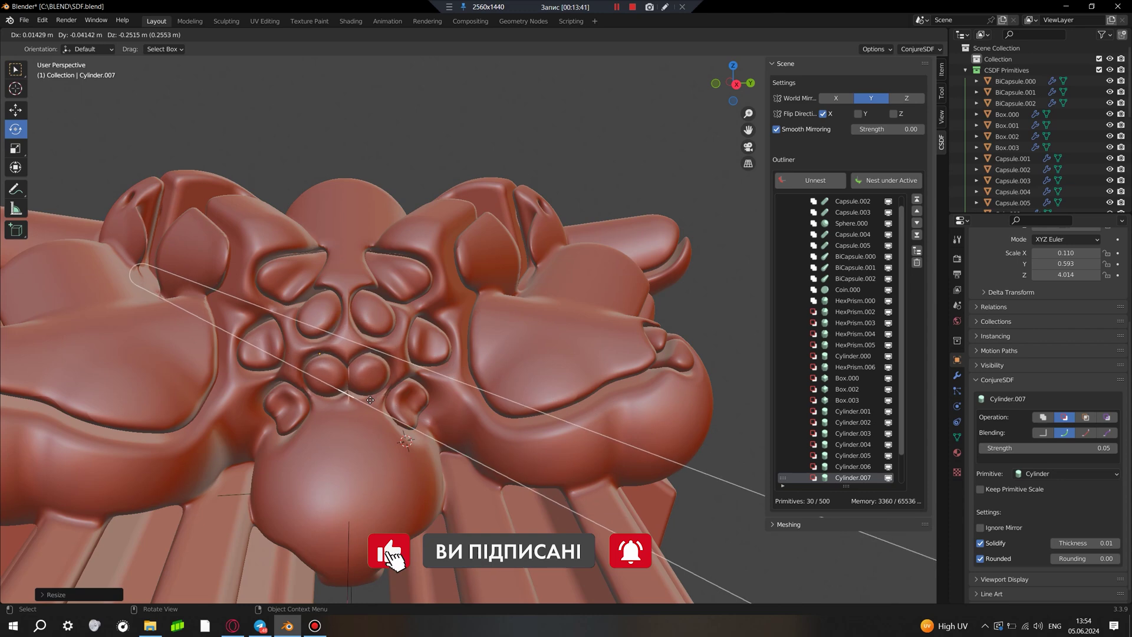
{"action": "left_click", "coordinate": [378, 395]}
{"action": "middle_click_drag", "start_coordinate": [378, 396], "coordinate": [389, 418]}
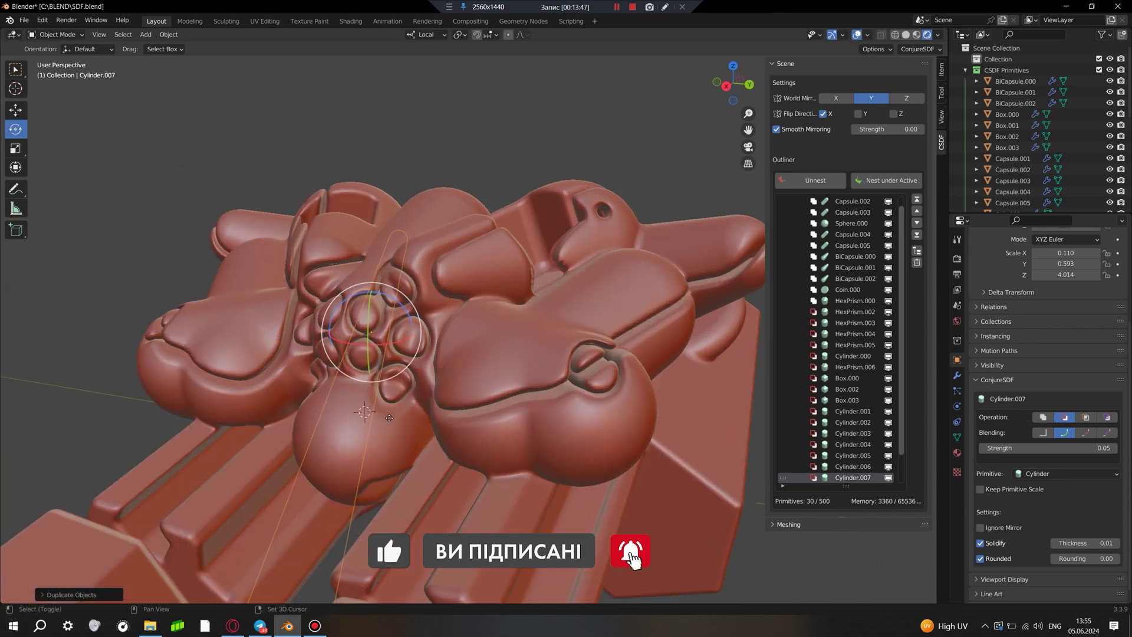
{"action": "left_click", "coordinate": [485, 463]}
Give the ring a 0.06 shell with 0.21 edge rounding, then resize and reposition the cylinder.
{"action": "middle_click_drag", "start_coordinate": [485, 463], "coordinate": [508, 413]}
{"action": "mouse_move", "coordinate": [1085, 544]}
{"action": "left_mouse_down"}
{"action": "mouse_move", "coordinate": [1103, 543]}
{"action": "mouse_move", "coordinate": [1103, 558]}
{"action": "left_mouse_up"}
{"action": "mouse_move", "coordinate": [507, 413]}
{"action": "middle_mouse_down"}
{"action": "mouse_move", "coordinate": [523, 442]}
{"action": "mouse_move", "coordinate": [481, 413]}
{"action": "mouse_move", "coordinate": [448, 437]}
{"action": "mouse_move", "coordinate": [472, 434]}
{"action": "mouse_move", "coordinate": [445, 431]}
{"action": "mouse_move", "coordinate": [619, 353]}
{"action": "middle_mouse_up"}
{"action": "key", "text": "g"}
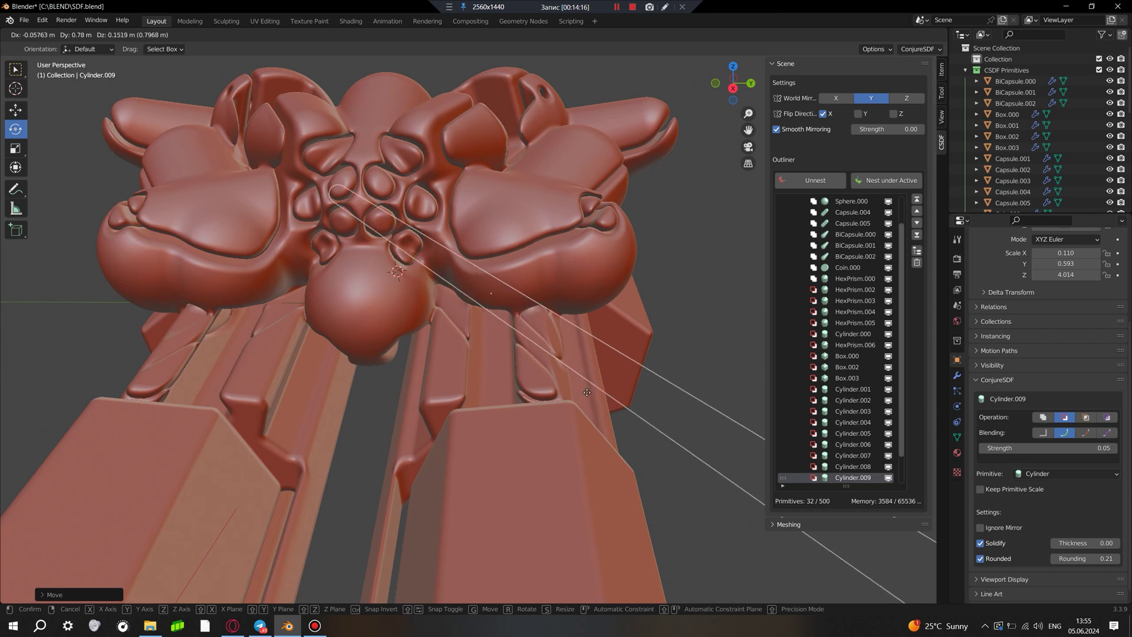
{"action": "left_click", "coordinate": [666, 387]}
{"action": "key", "text": "g"}
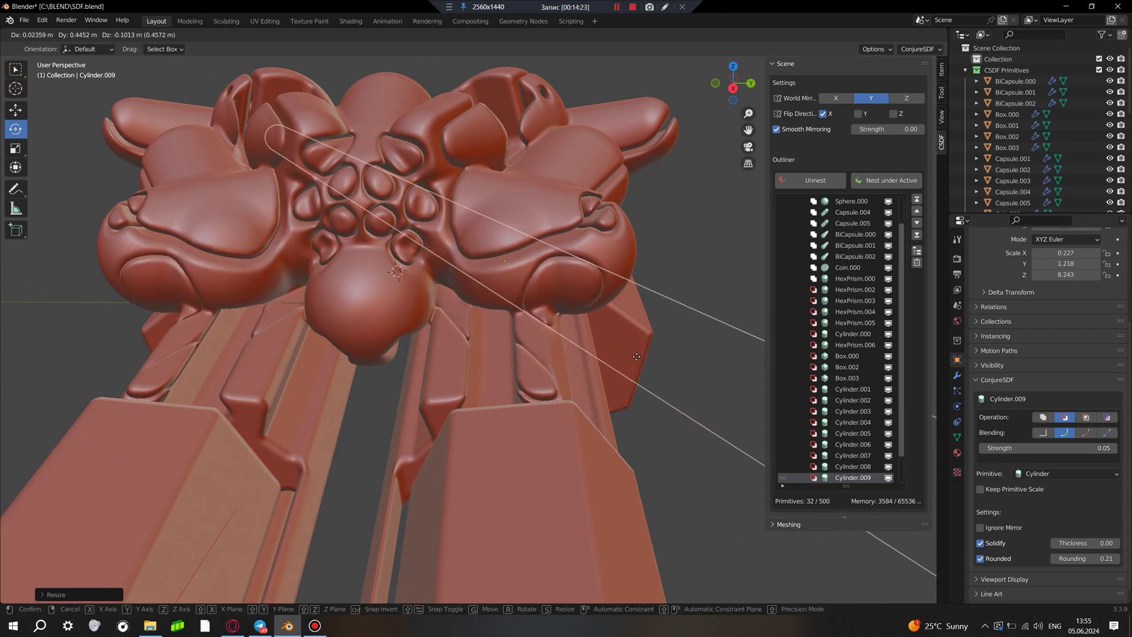
{"action": "mouse_move", "coordinate": [648, 367]}
{"action": "middle_mouse_down"}
{"action": "mouse_move", "coordinate": [495, 434]}
{"action": "mouse_move", "coordinate": [509, 429]}
{"action": "middle_mouse_up"}
{"action": "left_click", "coordinate": [509, 429]}
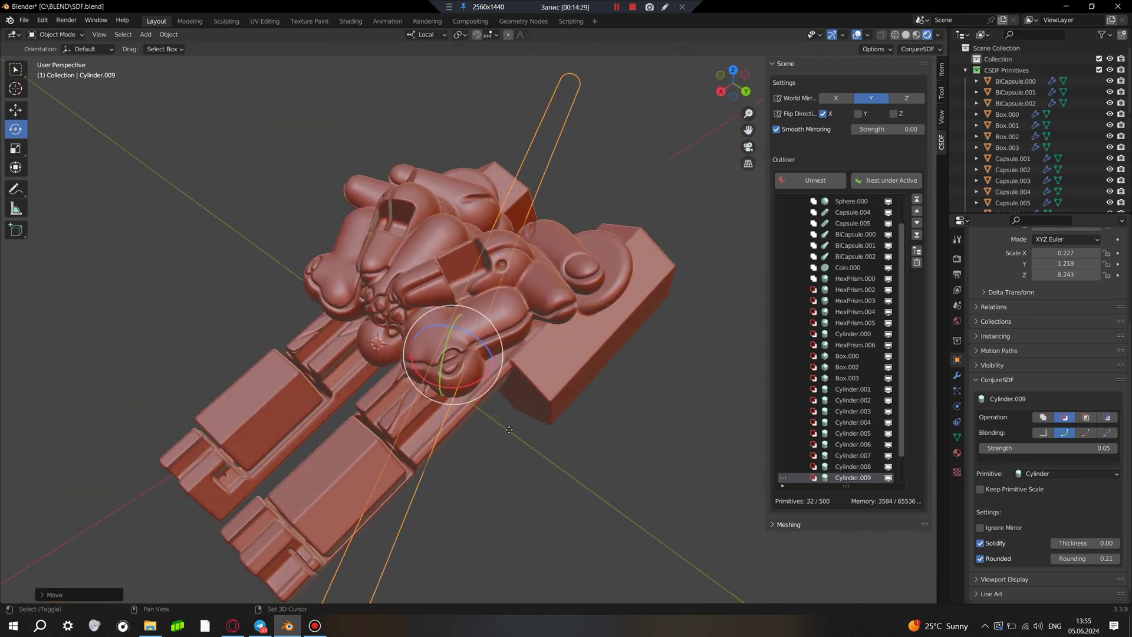
Add a long groove cylinder, place it, and rotate it about its local X axis.
{"action": "key", "text": "s"}
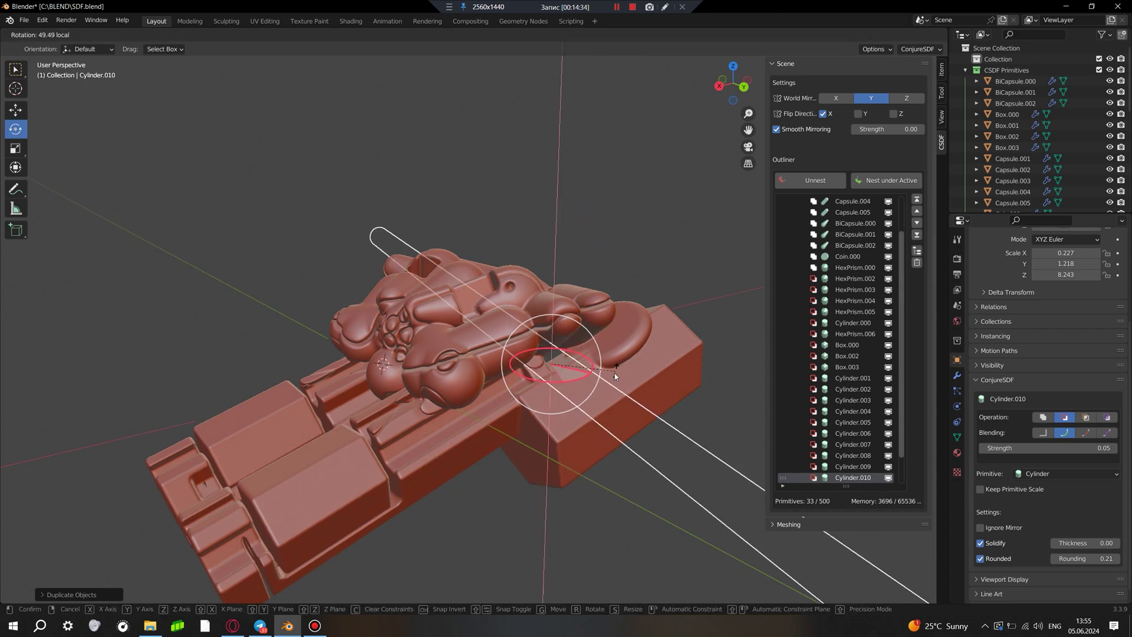
{"action": "middle_click_drag", "start_coordinate": [567, 360], "coordinate": [576, 366]}
{"action": "left_click", "coordinate": [576, 366]}
{"action": "key", "text": "g"}
{"action": "left_click", "coordinate": [532, 470]}
{"action": "middle_click_drag", "start_coordinate": [531, 470], "coordinate": [536, 445]}
{"action": "key", "text": "r"}
{"action": "key", "text": "x"}
{"action": "key", "text": "x"}
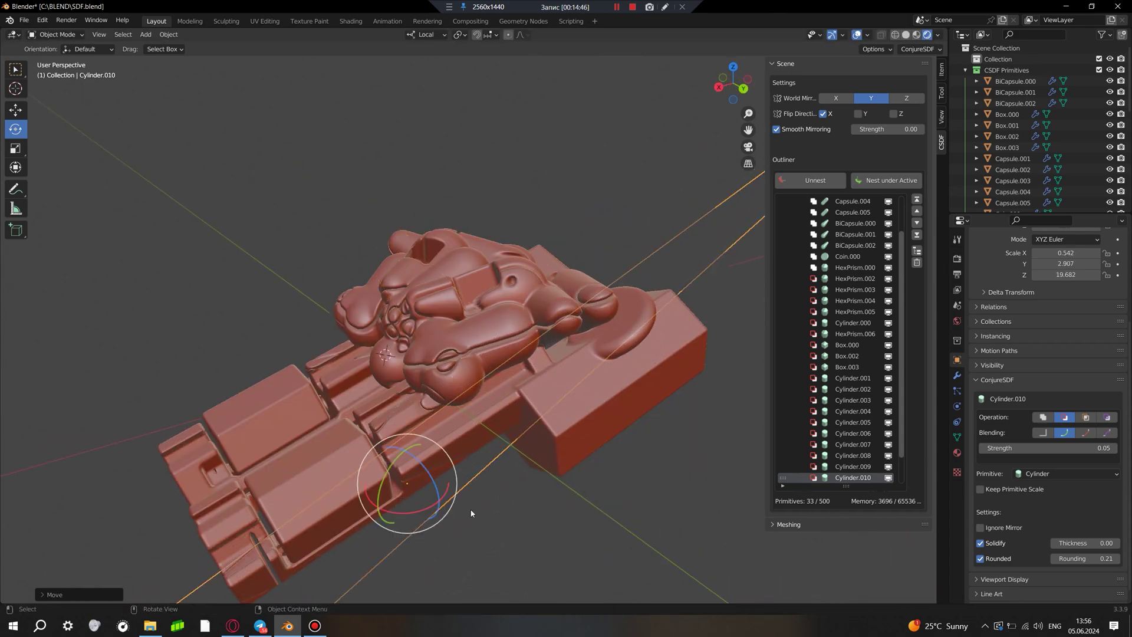
{"action": "mouse_move", "coordinate": [471, 513]}
{"action": "middle_mouse_down"}
{"action": "mouse_move", "coordinate": [554, 458]}
{"action": "mouse_move", "coordinate": [476, 505]}
{"action": "middle_mouse_up"}
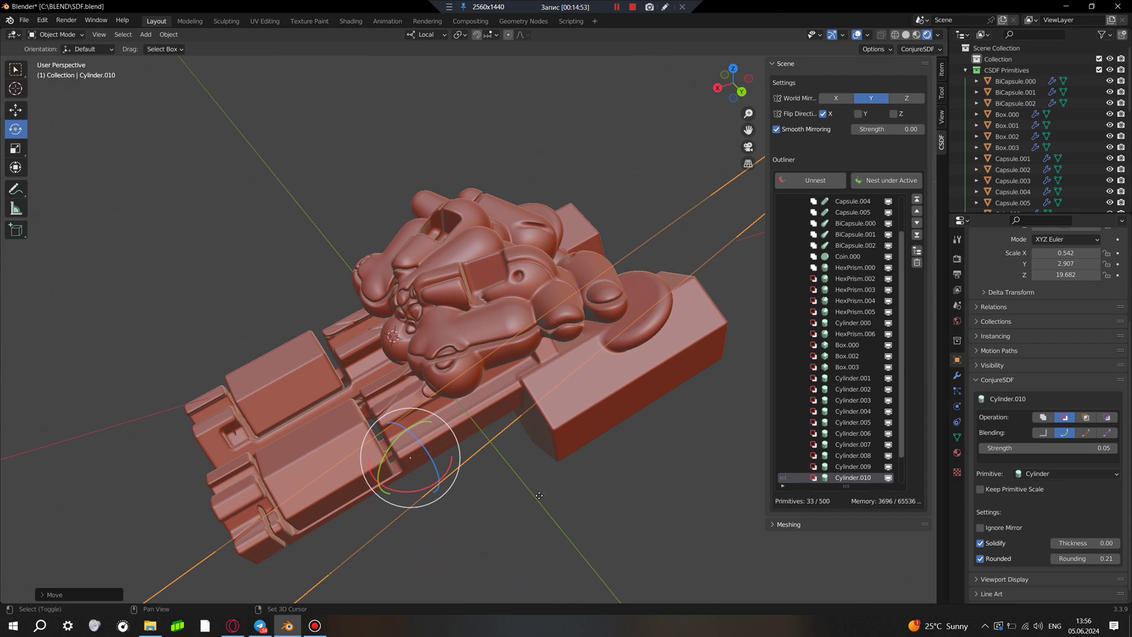
{"action": "middle_click_drag", "start_coordinate": [739, 289], "coordinate": [590, 330]}
Add a smaller groove cylinder, shrink it, and move it along its local Z axis.
{"action": "key", "text": "s"}
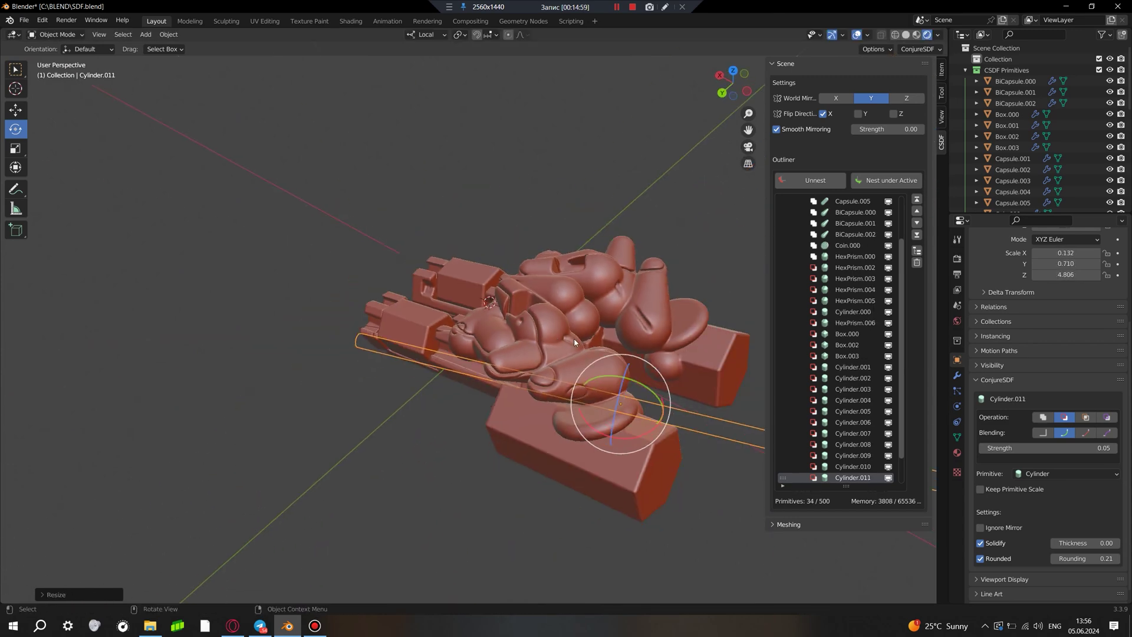
{"action": "left_click", "coordinate": [575, 338]}
{"action": "key", "text": "g"}
{"action": "left_click", "coordinate": [614, 400]}
{"action": "mouse_move", "coordinate": [614, 400]}
{"action": "middle_mouse_down"}
{"action": "mouse_move", "coordinate": [547, 392]}
{"action": "mouse_move", "coordinate": [685, 384]}
{"action": "mouse_move", "coordinate": [599, 397]}
{"action": "middle_mouse_up"}
{"action": "key", "text": "s"}
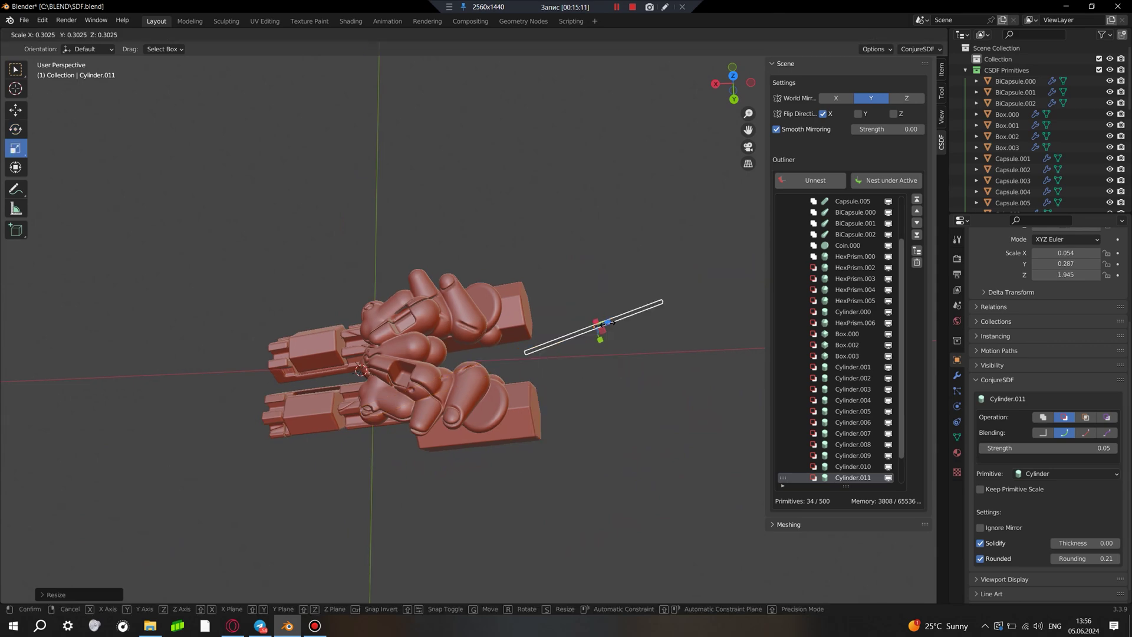
{"action": "left_click", "coordinate": [601, 319]}
{"action": "middle_click_drag", "start_coordinate": [602, 319], "coordinate": [601, 372]}
{"action": "key", "text": "g"}
{"action": "key", "text": "z"}
{"action": "key", "text": "z"}
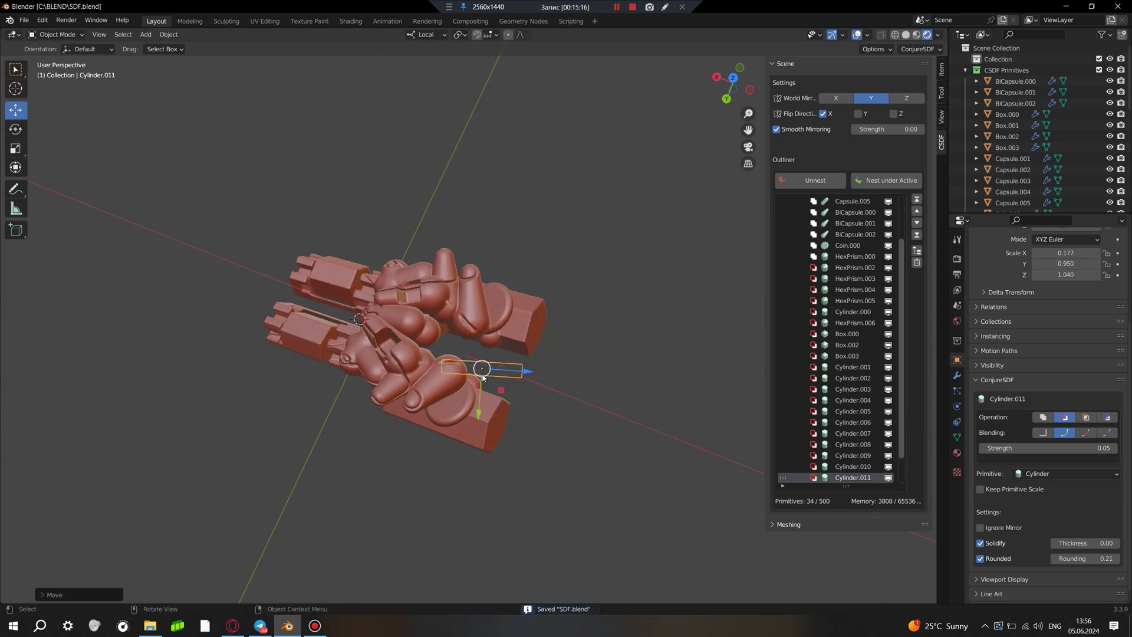
{"action": "middle_click_drag", "start_coordinate": [482, 377], "coordinate": [451, 398]}
{"action": "scroll", "coordinate": [451, 398], "scroll_direction": "up", "scroll_amount": 4}
{"action": "key", "text": "s"}
{"action": "mouse_move", "coordinate": [548, 206]}
{"action": "middle_mouse_down"}
{"action": "mouse_move", "coordinate": [419, 289]}
{"action": "mouse_move", "coordinate": [467, 258]}
{"action": "mouse_move", "coordinate": [366, 275]}
{"action": "mouse_move", "coordinate": [394, 257]}
{"action": "mouse_move", "coordinate": [527, 362]}
{"action": "middle_mouse_up"}
Select the Box.003 cutter on the pod and try sphere, torus, hexagonal prism and capsule shapes.
{"action": "left_click", "coordinate": [528, 363]}
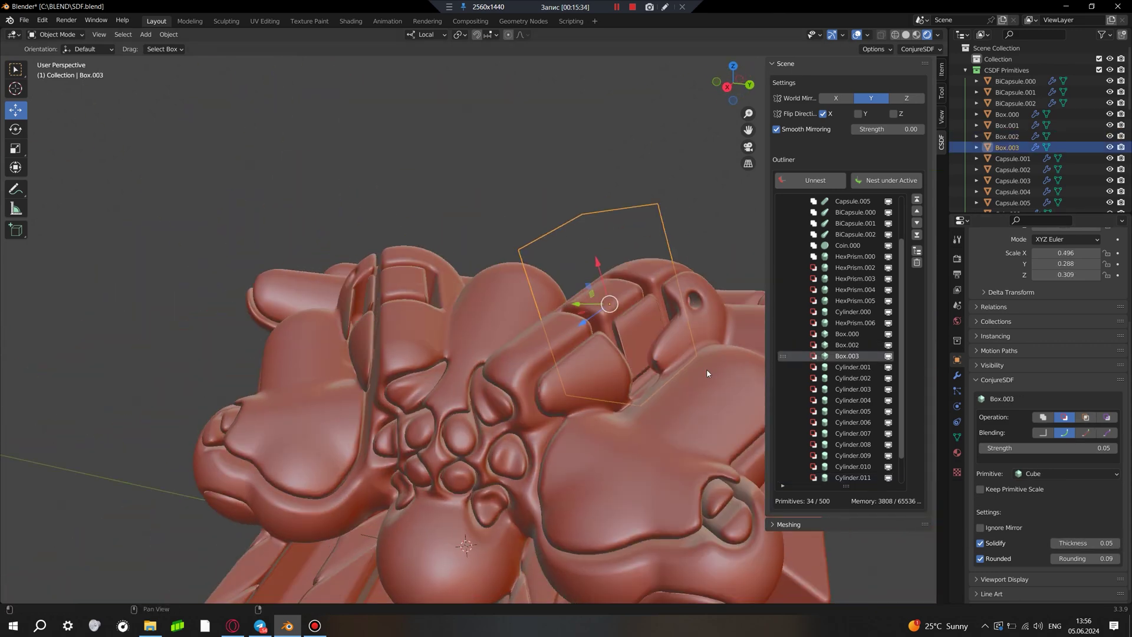
{"action": "mouse_move", "coordinate": [707, 374]}
{"action": "middle_mouse_down"}
{"action": "mouse_move", "coordinate": [633, 391]}
{"action": "mouse_move", "coordinate": [477, 396]}
{"action": "mouse_move", "coordinate": [546, 435]}
{"action": "mouse_move", "coordinate": [519, 407]}
{"action": "middle_mouse_up"}
{"action": "left_click", "coordinate": [1058, 440]}
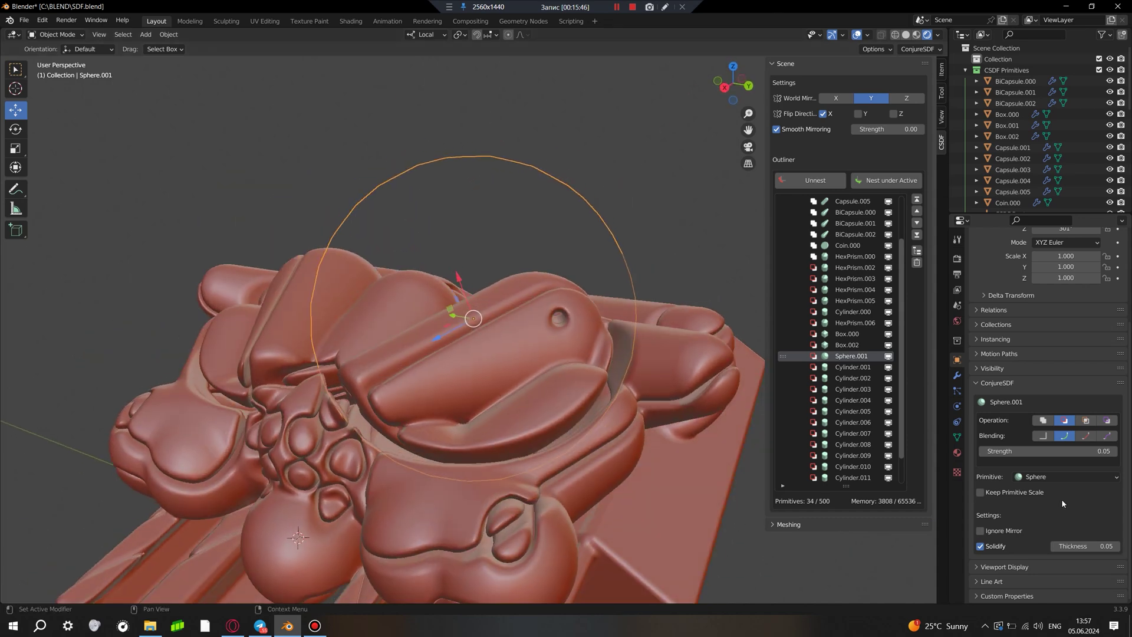
{"action": "key", "text": "s"}
{"action": "key", "text": "Escape"}
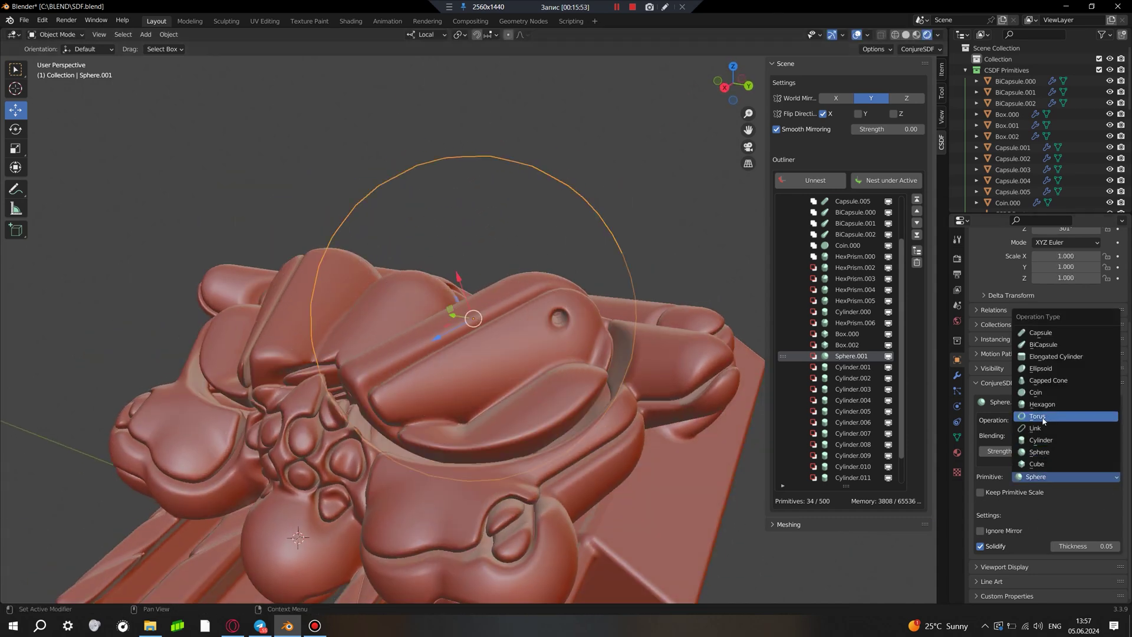
{"action": "left_click", "coordinate": [1043, 419]}
{"action": "left_click", "coordinate": [1057, 404]}
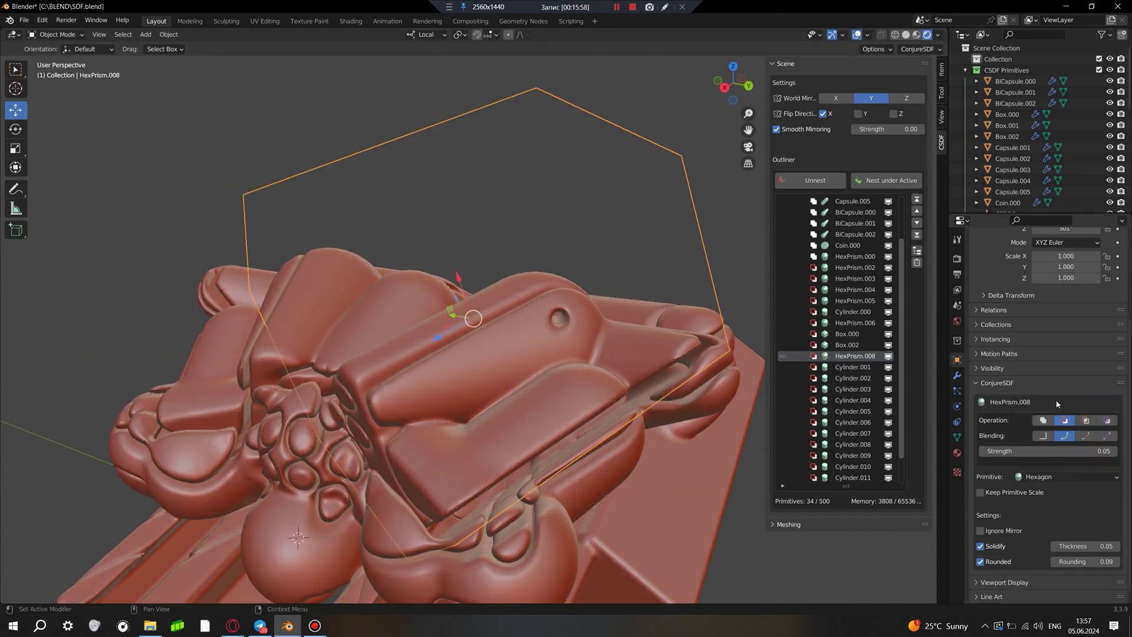
{"action": "left_click", "coordinate": [1060, 333]}
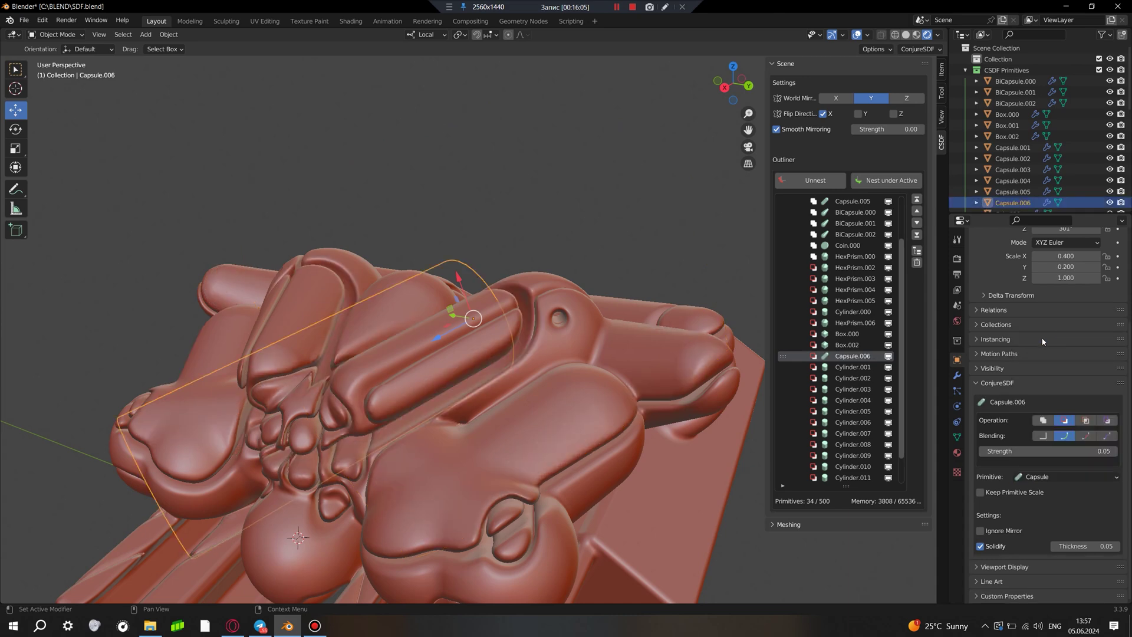
{"action": "middle_click_drag", "start_coordinate": [472, 354], "coordinate": [561, 354]}
Make the cutter a Coin shape with Solidify Thickness 0.00.
{"action": "left_click", "coordinate": [1077, 477]}
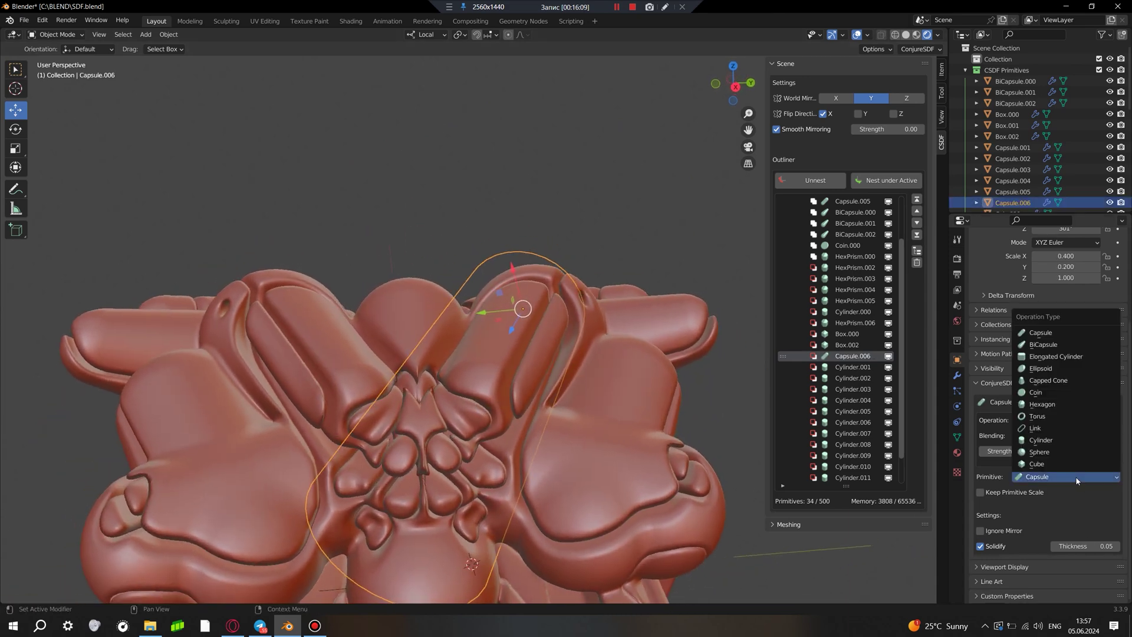
{"action": "left_click", "coordinate": [1048, 463]}
{"action": "middle_click_drag", "start_coordinate": [553, 402], "coordinate": [586, 375]}
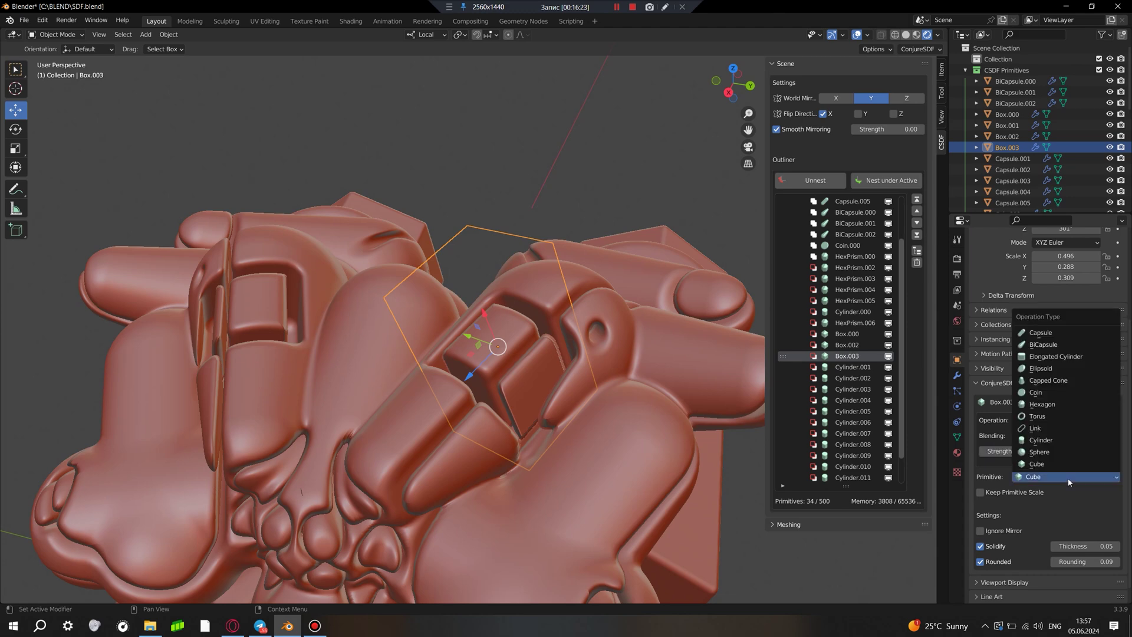
{"action": "left_click", "coordinate": [1073, 452]}
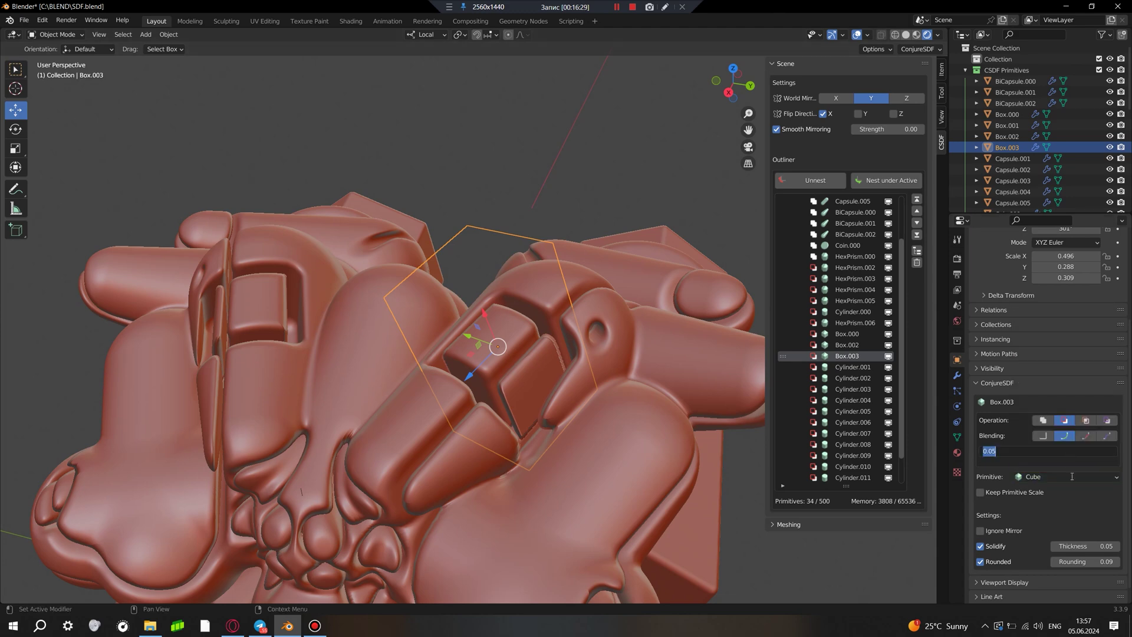
{"action": "left_click", "coordinate": [1036, 392]}
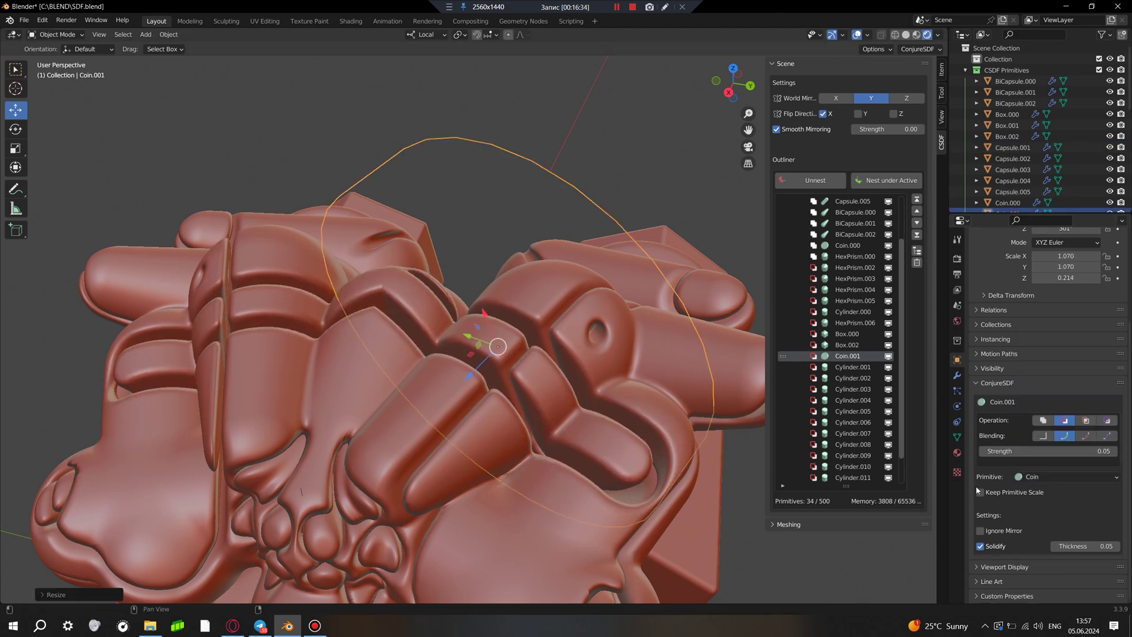
{"action": "left_click_drag", "start_coordinate": [1093, 546], "coordinate": [1100, 547]}
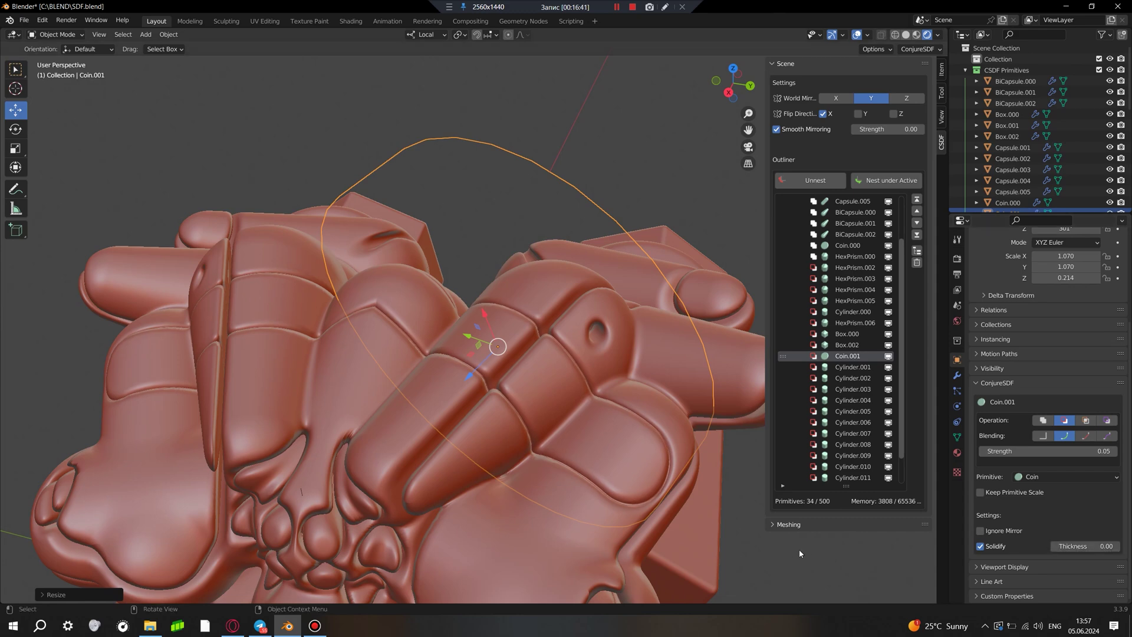
Orbit toward the legs and select the box block on the leg.
{"action": "mouse_move", "coordinate": [770, 539]}
{"action": "middle_mouse_down"}
{"action": "mouse_move", "coordinate": [558, 406]}
{"action": "mouse_move", "coordinate": [571, 508]}
{"action": "middle_mouse_up"}
{"action": "left_click", "coordinate": [588, 440]}
{"action": "scroll", "coordinate": [588, 440], "scroll_direction": "down", "scroll_amount": 3}
{"action": "scroll", "coordinate": [564, 345], "scroll_direction": "up", "scroll_amount": 5}
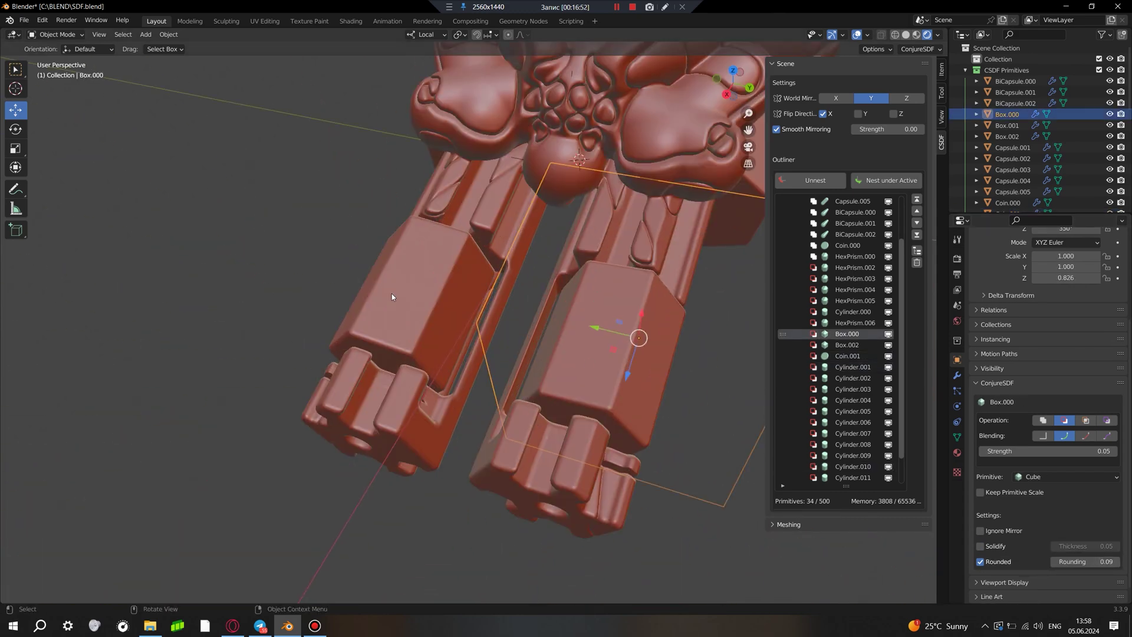
Duplicate the right leg's hexagonal prism, sliding a shorter copy up the leg.
{"action": "left_click", "coordinate": [637, 353]}
{"action": "middle_click_drag", "start_coordinate": [637, 354], "coordinate": [590, 371]}
{"action": "key", "text": "shift+d"}
{"action": "left_click", "coordinate": [649, 250]}
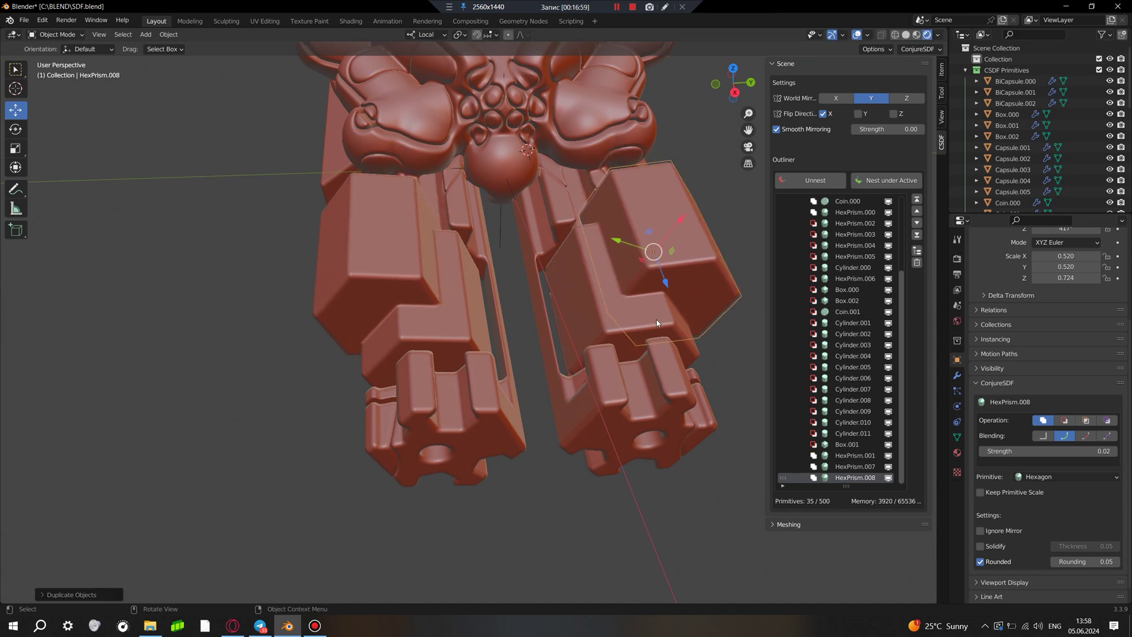
{"action": "middle_click_drag", "start_coordinate": [650, 250], "coordinate": [379, 268]}
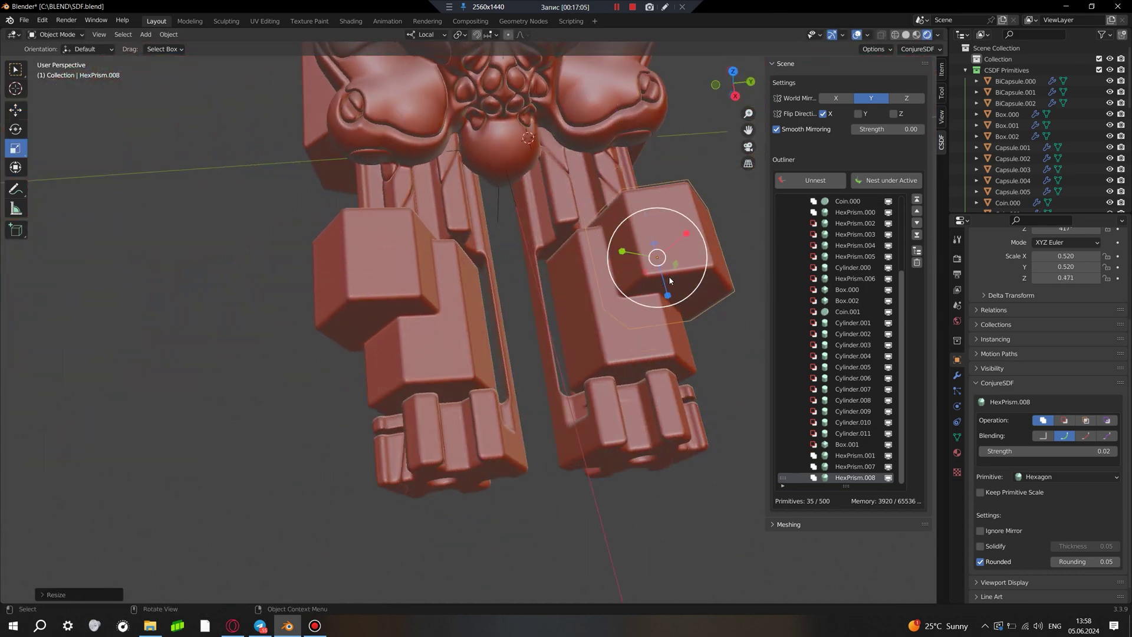
{"action": "left_click", "coordinate": [669, 276]}
{"action": "middle_click_drag", "start_coordinate": [685, 295], "coordinate": [494, 312]}
{"action": "mouse_move", "coordinate": [478, 350]}
{"action": "middle_mouse_down"}
{"action": "mouse_move", "coordinate": [670, 354]}
{"action": "mouse_move", "coordinate": [614, 353]}
{"action": "mouse_move", "coordinate": [590, 283]}
{"action": "mouse_move", "coordinate": [631, 204]}
{"action": "mouse_move", "coordinate": [552, 244]}
{"action": "middle_mouse_up"}
Duplicate the prism into a small slot cutout, shrinking and positioning it.
{"action": "key", "text": "shift+d"}
{"action": "key", "text": "Escape"}
{"action": "key", "text": "s"}
{"action": "left_click", "coordinate": [590, 283]}
{"action": "key", "text": "g"}
{"action": "left_click", "coordinate": [631, 203]}
{"action": "key", "text": "g"}
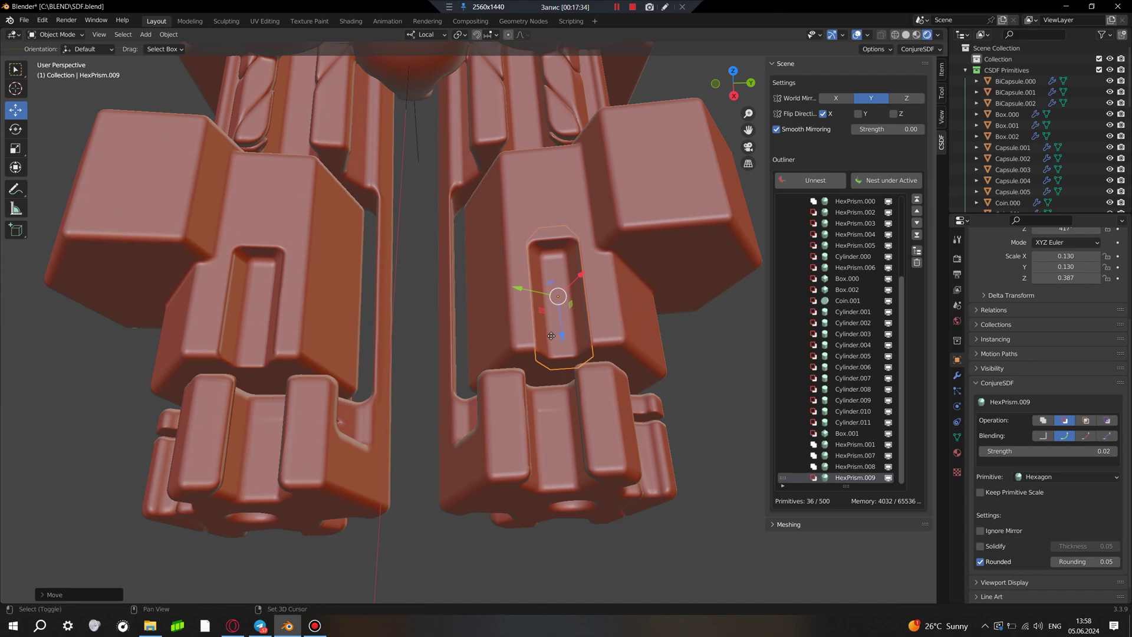
{"action": "left_click", "coordinate": [561, 193]}
{"action": "mouse_move", "coordinate": [560, 193]}
{"action": "middle_mouse_down"}
{"action": "mouse_move", "coordinate": [637, 209]}
{"action": "mouse_move", "coordinate": [440, 327]}
{"action": "middle_mouse_up"}
Shorten the slot along Z and move it along its local Z axis.
{"action": "key", "text": "s"}
{"action": "key", "text": "z"}
{"action": "left_click", "coordinate": [441, 328]}
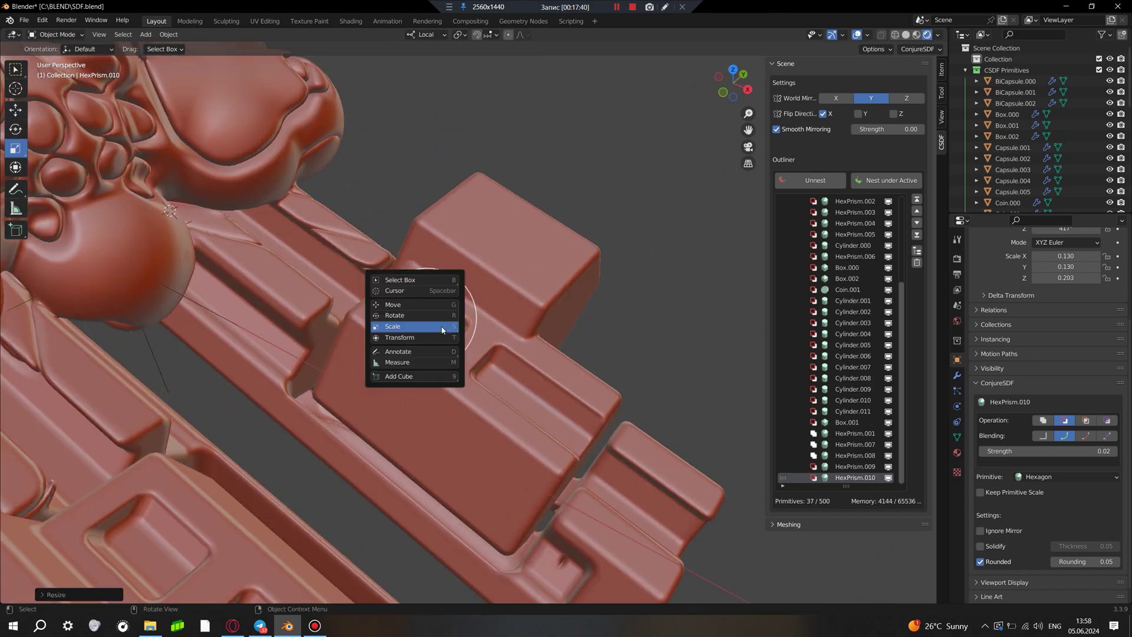
{"action": "key", "text": "g"}
{"action": "key", "text": "z"}
{"action": "mouse_move", "coordinate": [651, 419]}
{"action": "middle_mouse_down"}
{"action": "mouse_move", "coordinate": [378, 342]}
{"action": "mouse_move", "coordinate": [558, 333]}
{"action": "mouse_move", "coordinate": [439, 349]}
{"action": "mouse_move", "coordinate": [566, 271]}
{"action": "mouse_move", "coordinate": [477, 283]}
{"action": "mouse_move", "coordinate": [454, 303]}
{"action": "mouse_move", "coordinate": [363, 244]}
{"action": "mouse_move", "coordinate": [496, 303]}
{"action": "mouse_move", "coordinate": [523, 375]}
{"action": "middle_mouse_up"}
Duplicate another leg block twice and resize the copies, ending at HexPrism.012.
{"action": "left_click", "coordinate": [524, 375]}
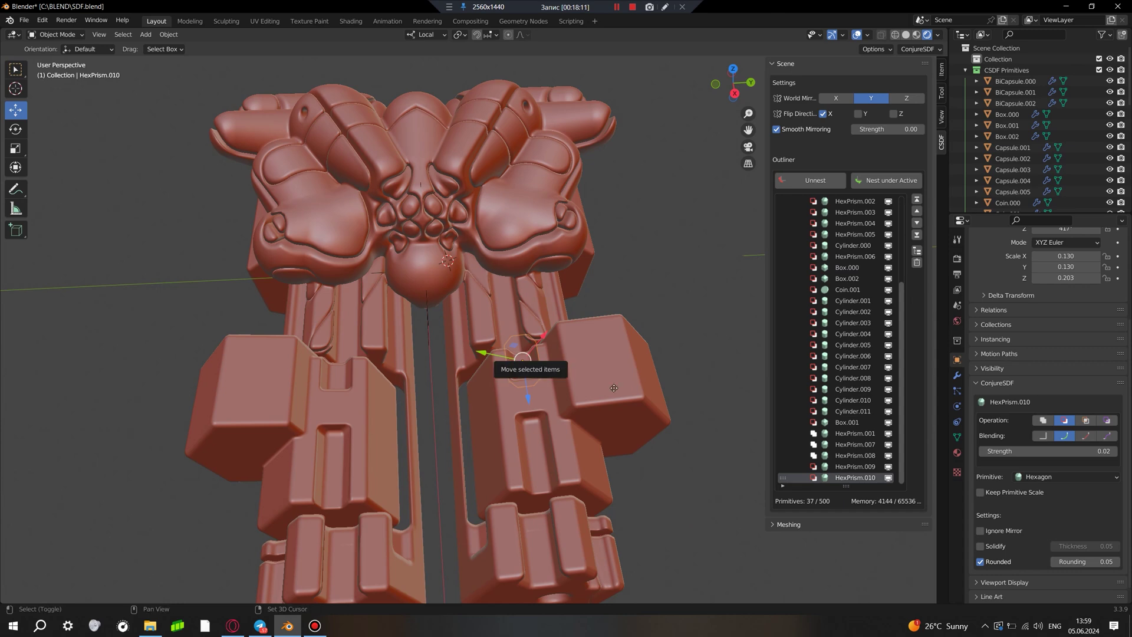
{"action": "mouse_move", "coordinate": [603, 326]}
{"action": "middle_mouse_down"}
{"action": "mouse_move", "coordinate": [496, 424]}
{"action": "mouse_move", "coordinate": [618, 472]}
{"action": "middle_mouse_up"}
{"action": "key", "text": "shift+d"}
{"action": "left_click", "coordinate": [519, 434]}
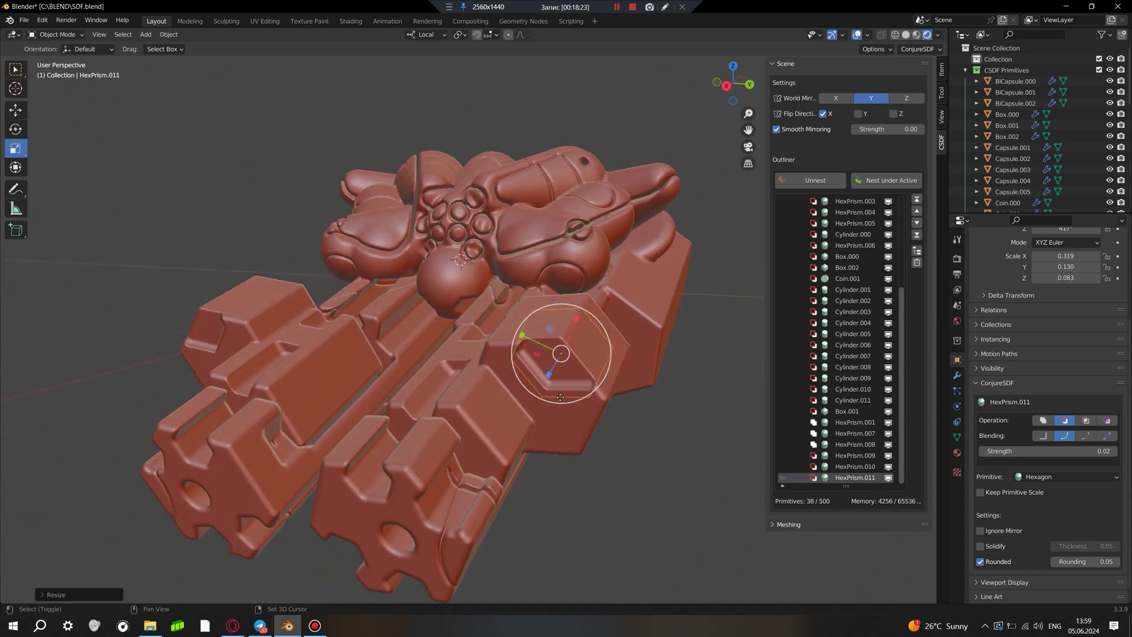
{"action": "middle_click_drag", "start_coordinate": [584, 536], "coordinate": [519, 575]}
{"action": "key", "text": "shift+d"}
{"action": "key", "text": "s"}
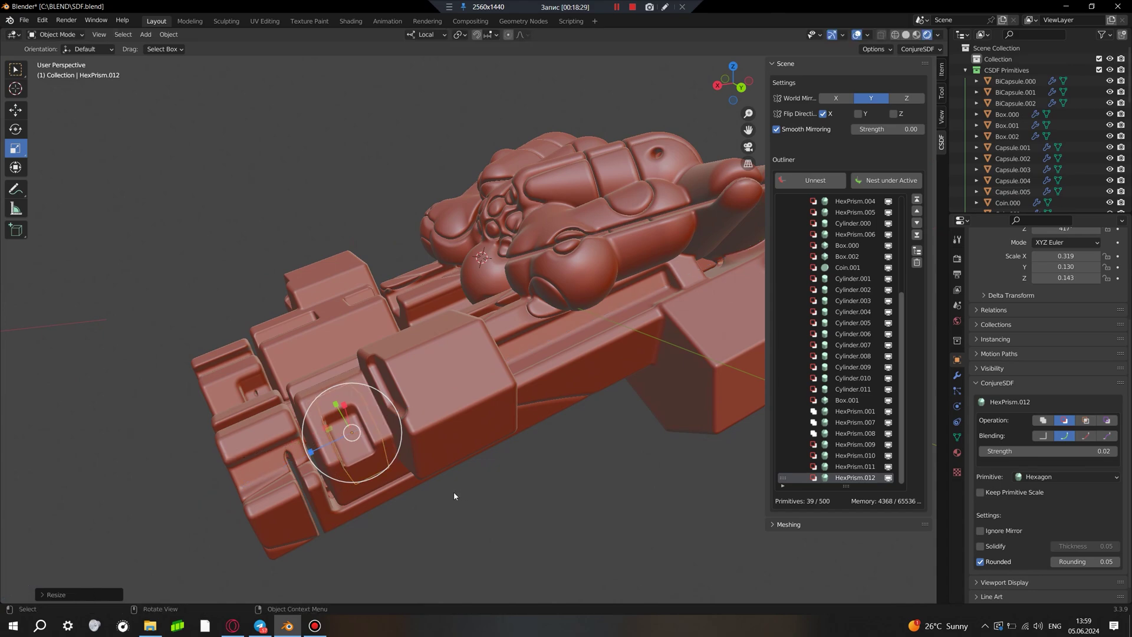
{"action": "mouse_move", "coordinate": [455, 495]}
{"action": "middle_mouse_down"}
{"action": "mouse_move", "coordinate": [639, 450]}
{"action": "mouse_move", "coordinate": [584, 420]}
{"action": "mouse_move", "coordinate": [587, 361]}
{"action": "mouse_move", "coordinate": [647, 353]}
{"action": "mouse_move", "coordinate": [573, 378]}
{"action": "mouse_move", "coordinate": [599, 323]}
{"action": "mouse_move", "coordinate": [570, 312]}
{"action": "mouse_move", "coordinate": [504, 340]}
{"action": "mouse_move", "coordinate": [502, 231]}
{"action": "mouse_move", "coordinate": [534, 238]}
{"action": "middle_mouse_up"}
{"action": "scroll", "coordinate": [501, 247], "scroll_direction": "up", "scroll_amount": 3}
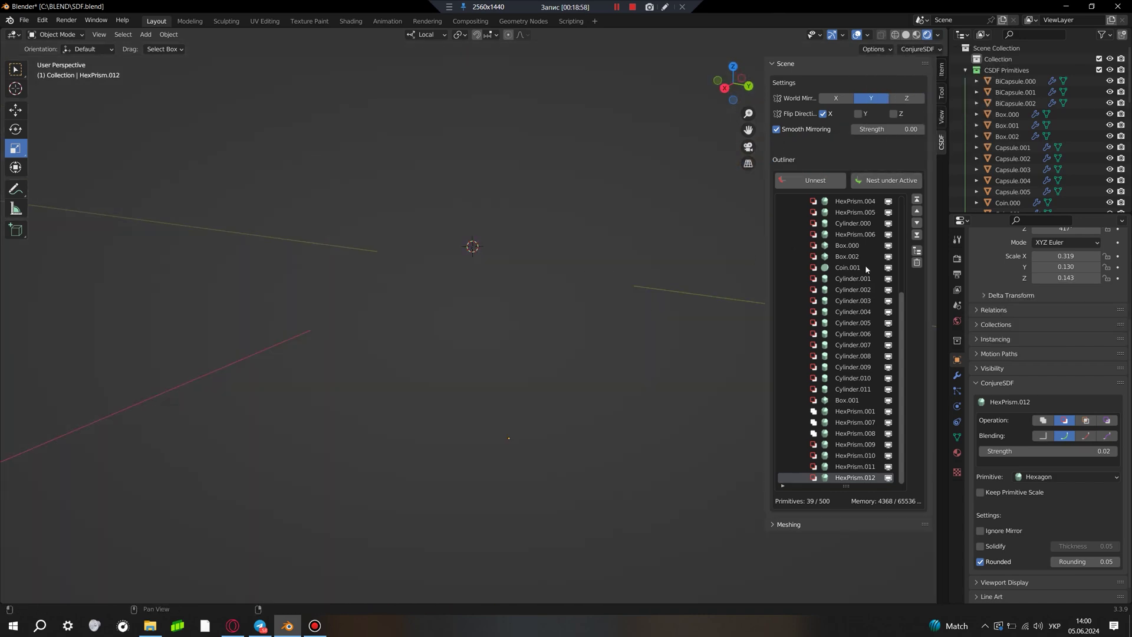
Duplicate the central capsule Capsule.006 and resize the copy.
{"action": "left_click", "coordinate": [956, 261]}
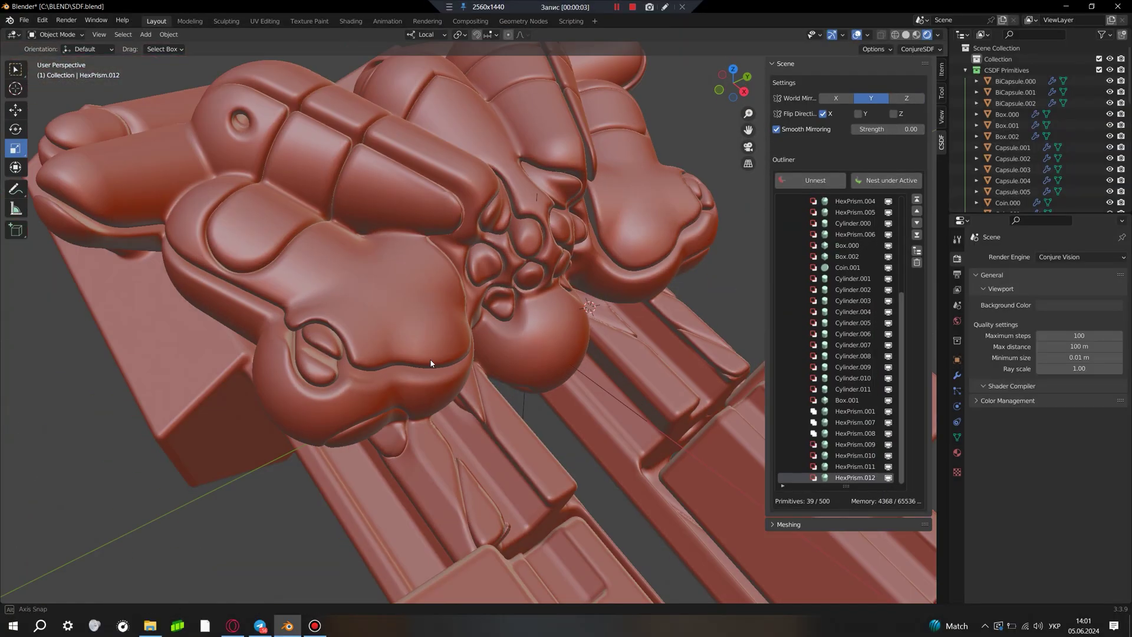
{"action": "middle_click_drag", "start_coordinate": [430, 364], "coordinate": [496, 277]}
{"action": "left_click", "coordinate": [496, 277]}
{"action": "scroll", "coordinate": [503, 257], "scroll_direction": "up", "scroll_amount": 2}
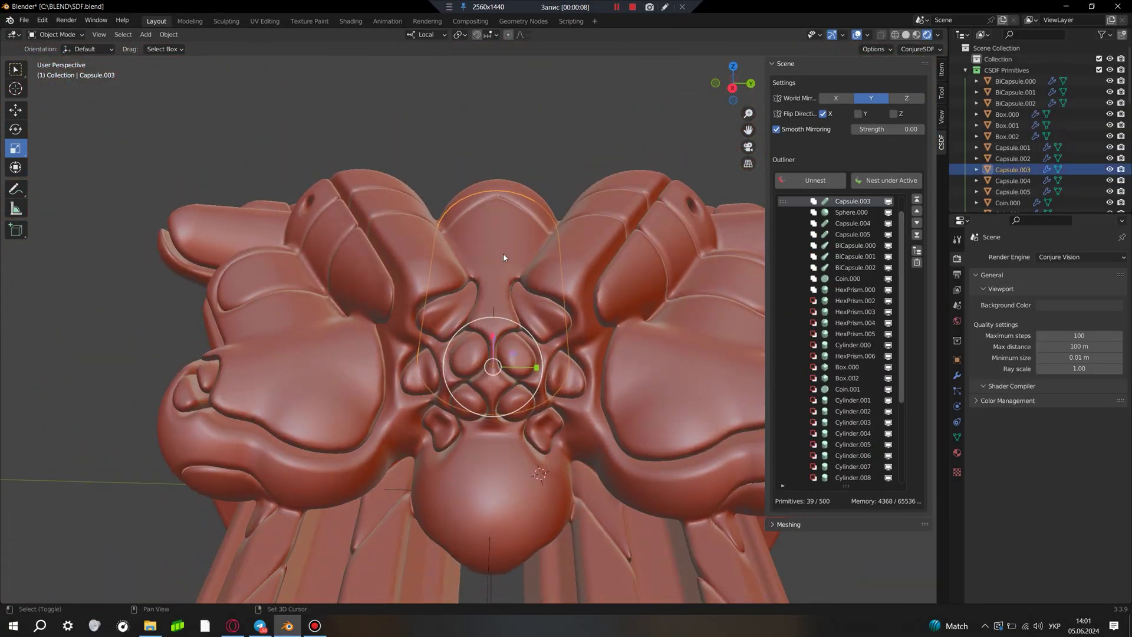
{"action": "key", "text": "shift+d"}
{"action": "mouse_move", "coordinate": [518, 259]}
{"action": "middle_mouse_down"}
{"action": "mouse_move", "coordinate": [409, 257]}
{"action": "mouse_move", "coordinate": [483, 278]}
{"action": "middle_mouse_up"}
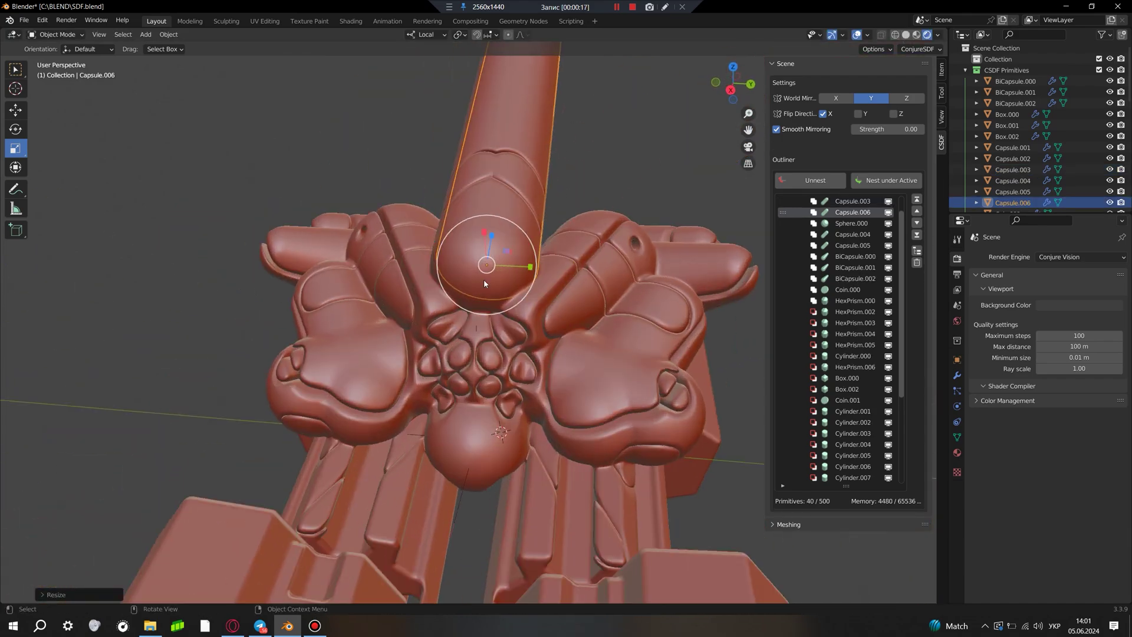
{"action": "key", "text": "s"}
{"action": "left_click", "coordinate": [556, 228]}
{"action": "mouse_move", "coordinate": [556, 229]}
{"action": "middle_mouse_down"}
{"action": "mouse_move", "coordinate": [508, 185]}
{"action": "mouse_move", "coordinate": [438, 333]}
{"action": "mouse_move", "coordinate": [451, 267]}
{"action": "mouse_move", "coordinate": [519, 319]}
{"action": "mouse_move", "coordinate": [443, 401]}
{"action": "middle_mouse_up"}
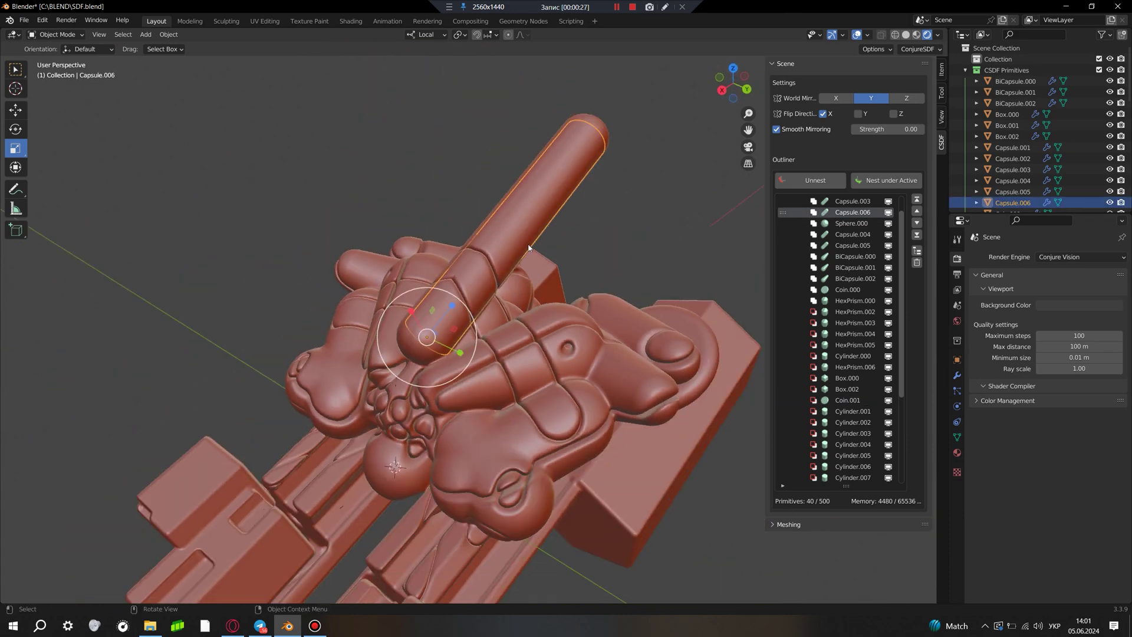
Delete the HexPrism.001 cutout.
{"action": "left_click", "coordinate": [605, 455]}
{"action": "key", "text": "x"}
{"action": "left_click", "coordinate": [581, 452]}
{"action": "middle_click_drag", "start_coordinate": [581, 452], "coordinate": [519, 330]}
Position the new capsule, scale it up large and rotate it along the body.
{"action": "left_click", "coordinate": [519, 277]}
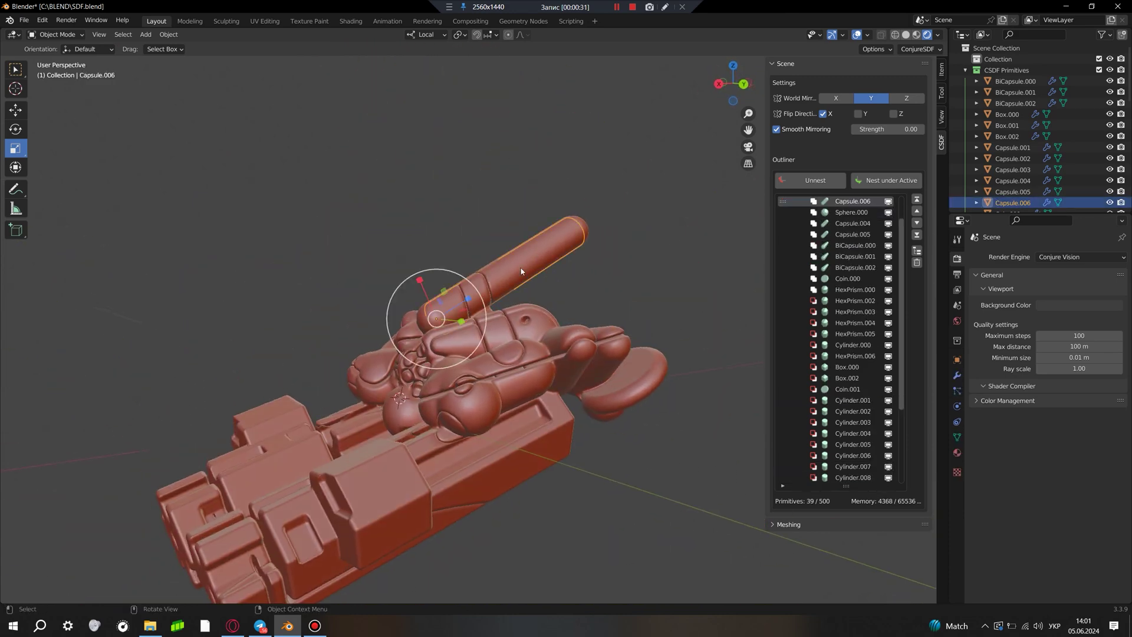
{"action": "middle_click_drag", "start_coordinate": [519, 277], "coordinate": [570, 326]}
{"action": "left_click", "coordinate": [475, 320]}
{"action": "mouse_move", "coordinate": [621, 474]}
{"action": "left_mouse_down"}
{"action": "mouse_move", "coordinate": [586, 435]}
{"action": "mouse_move", "coordinate": [587, 468]}
{"action": "left_mouse_up"}
{"action": "mouse_move", "coordinate": [587, 468]}
{"action": "middle_mouse_down"}
{"action": "mouse_move", "coordinate": [538, 472]}
{"action": "mouse_move", "coordinate": [444, 439]}
{"action": "middle_mouse_up"}
Rotate Capsule.007 so it angles outward and points right.
{"action": "key", "text": "shift+space"}
{"action": "key", "text": "s"}
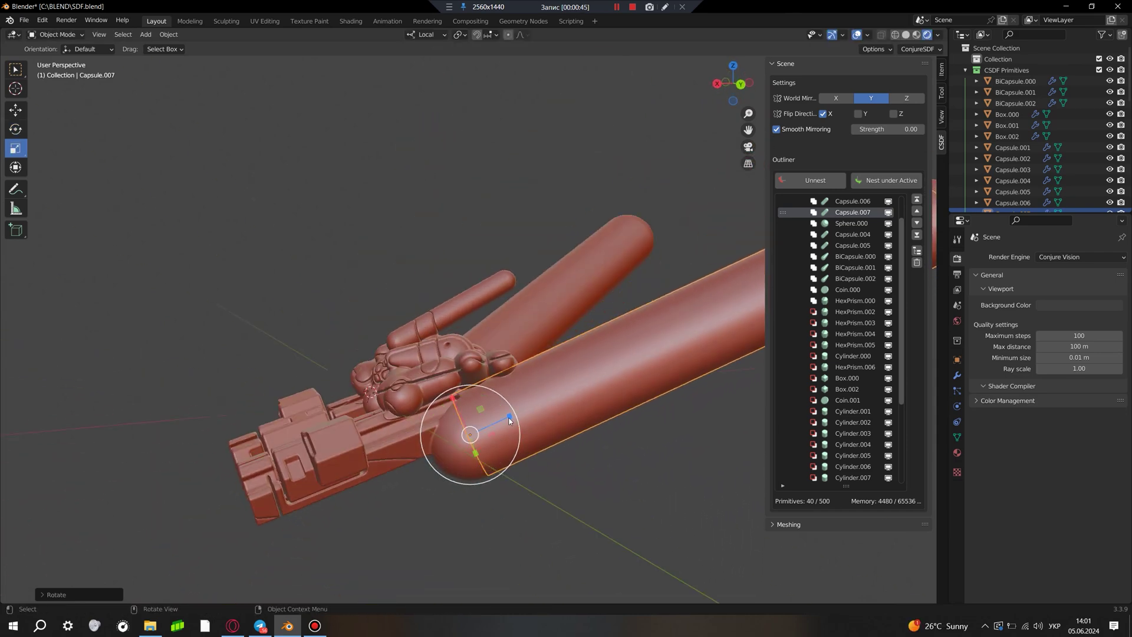
{"action": "left_click_drag", "start_coordinate": [510, 420], "coordinate": [480, 428]}
{"action": "middle_click_drag", "start_coordinate": [481, 428], "coordinate": [501, 436]}
{"action": "key", "text": "Escape"}
{"action": "key", "text": "shift+space"}
{"action": "key", "text": "r"}
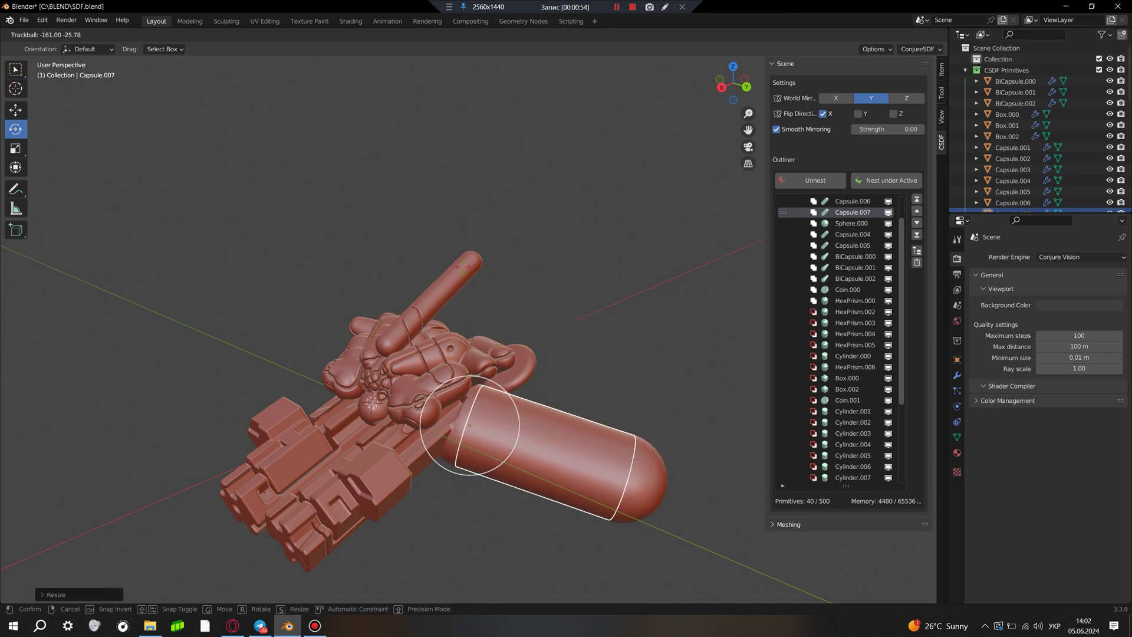
{"action": "left_click_drag", "start_coordinate": [448, 413], "coordinate": [413, 407]}
{"action": "middle_click_drag", "start_coordinate": [413, 407], "coordinate": [380, 422]}
{"action": "left_click_drag", "start_coordinate": [477, 451], "coordinate": [489, 472]}
{"action": "mouse_move", "coordinate": [490, 472]}
{"action": "middle_mouse_down"}
{"action": "mouse_move", "coordinate": [645, 461]}
{"action": "mouse_move", "coordinate": [590, 472]}
{"action": "middle_mouse_up"}
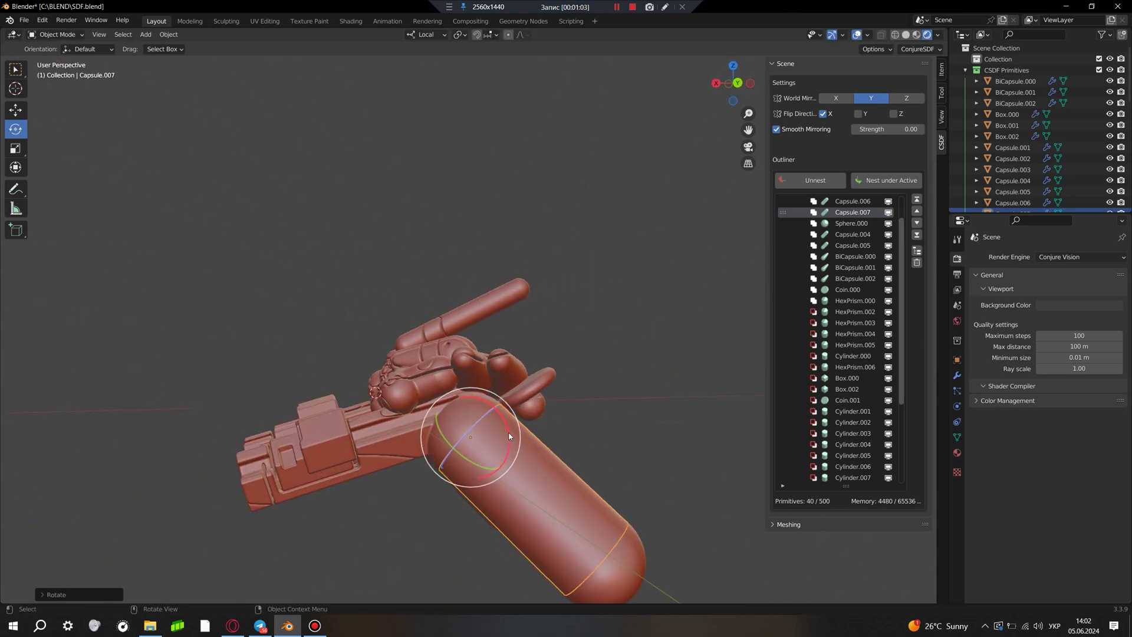
{"action": "left_click_drag", "start_coordinate": [520, 439], "coordinate": [593, 466]}
Set the capsule's ConjureSDF blend Strength to 0.05 in Object properties.
{"action": "left_click", "coordinate": [957, 359]}
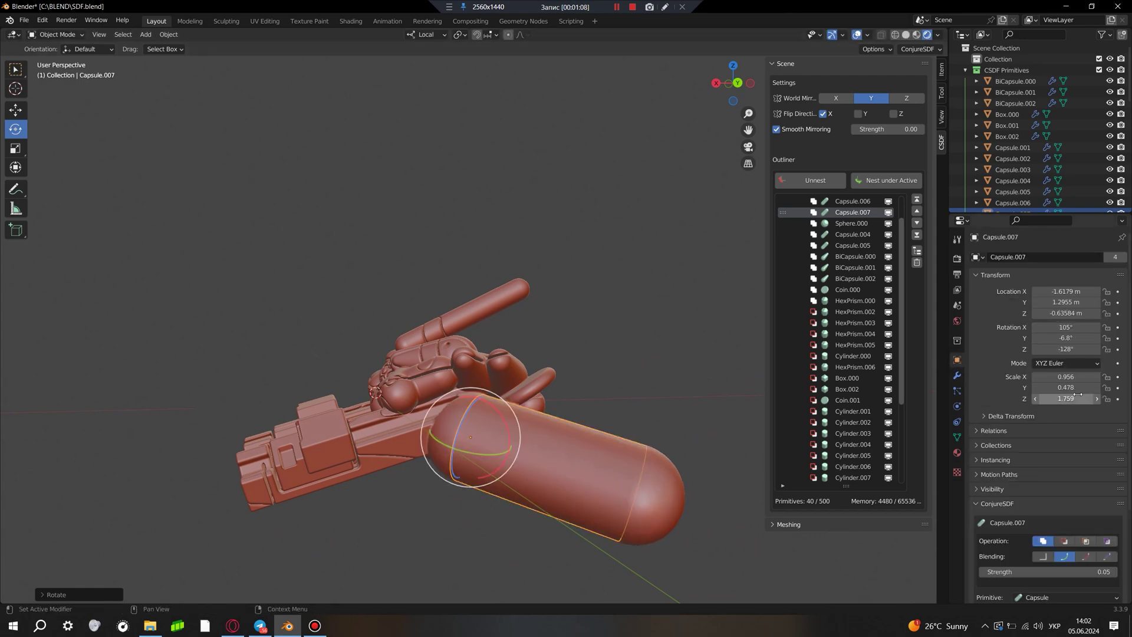
{"action": "scroll", "coordinate": [1062, 470], "scroll_direction": "down", "scroll_amount": 5}
{"action": "left_click_drag", "start_coordinate": [1064, 451], "coordinate": [1015, 450]}
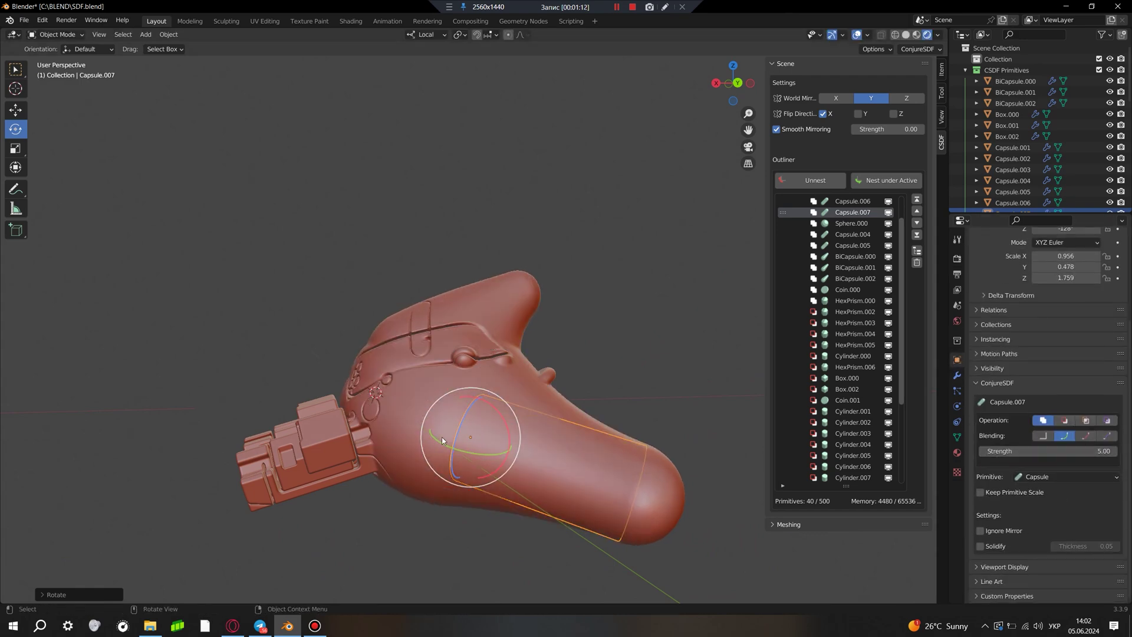
{"action": "middle_click_drag", "start_coordinate": [531, 413], "coordinate": [453, 441]}
{"action": "left_click_drag", "start_coordinate": [1064, 451], "coordinate": [1072, 451]}
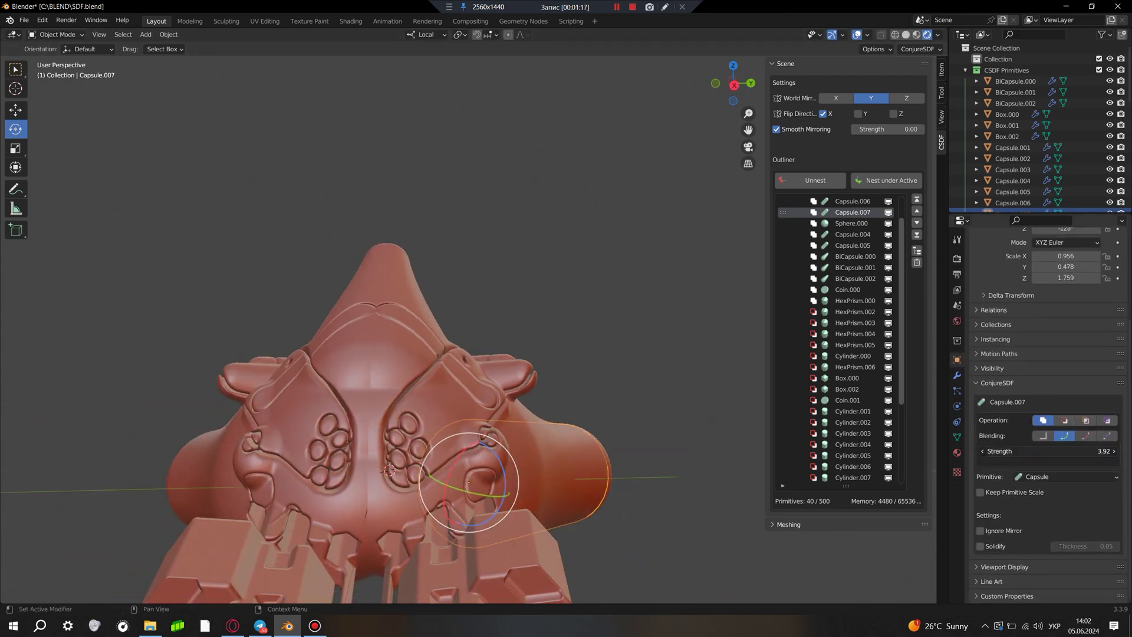
{"action": "middle_click_drag", "start_coordinate": [531, 354], "coordinate": [590, 331]}
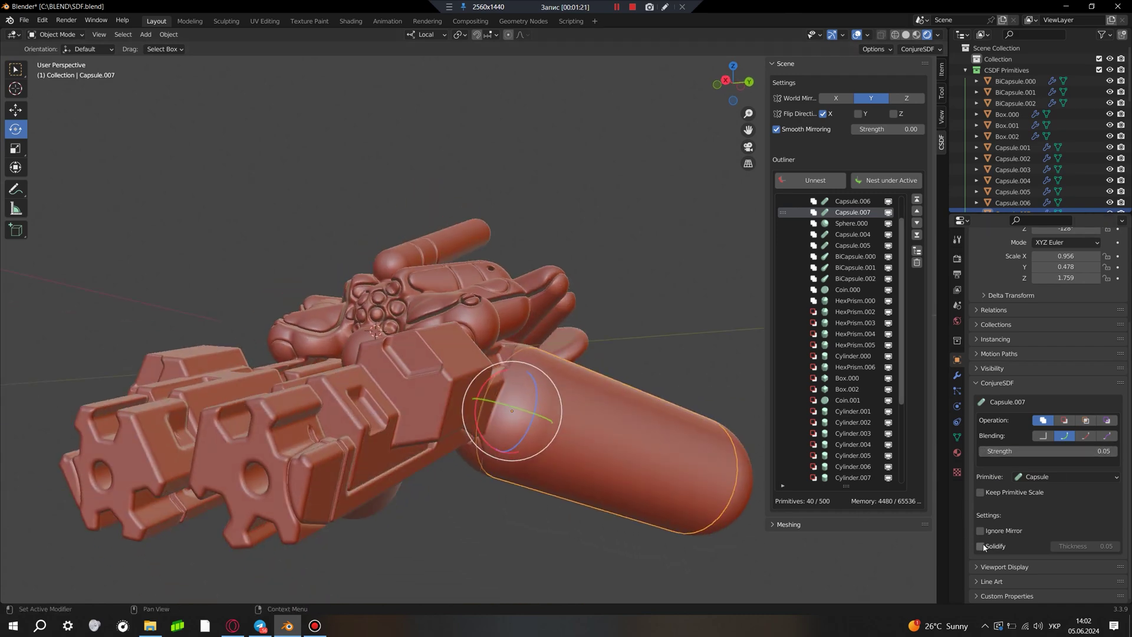
{"action": "scroll", "coordinate": [554, 506], "scroll_direction": "down", "scroll_amount": 3}
{"action": "middle_click_drag", "start_coordinate": [366, 504], "coordinate": [480, 397]}
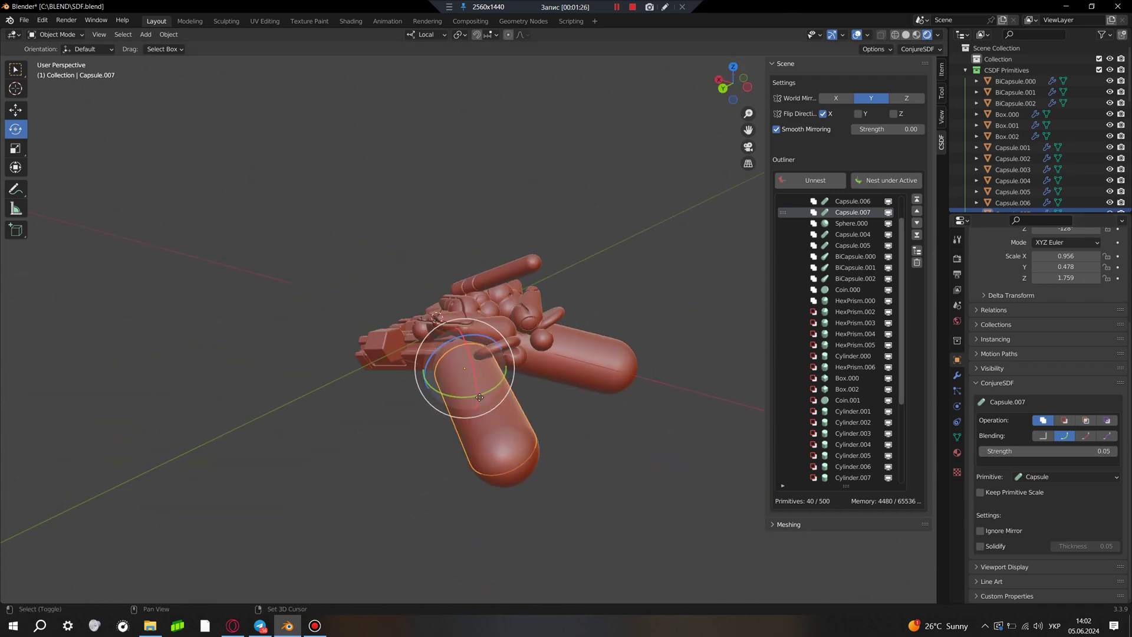
Add a half-size duplicate Capsule.008 resting on the large pod.
{"action": "key", "text": "shift+d"}
{"action": "key", "text": "Escape"}
{"action": "middle_click_drag", "start_coordinate": [451, 344], "coordinate": [521, 408]}
{"action": "key", "text": "s"}
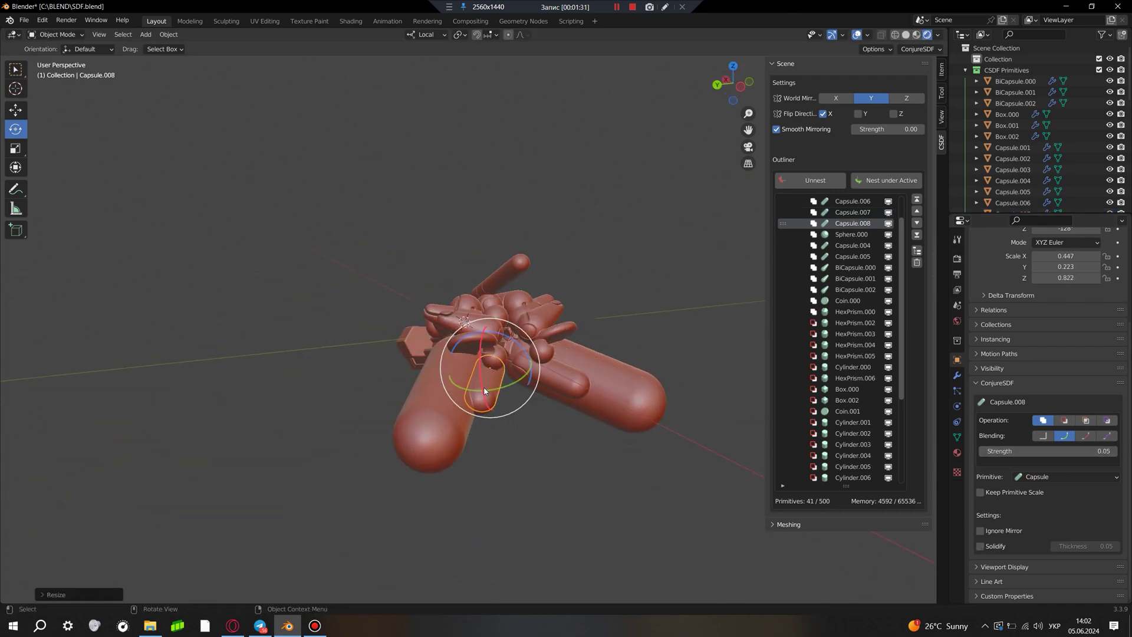
{"action": "left_click", "coordinate": [480, 374]}
{"action": "scroll", "coordinate": [481, 374], "scroll_direction": "up", "scroll_amount": 3}
{"action": "middle_click_drag", "start_coordinate": [480, 374], "coordinate": [536, 462]}
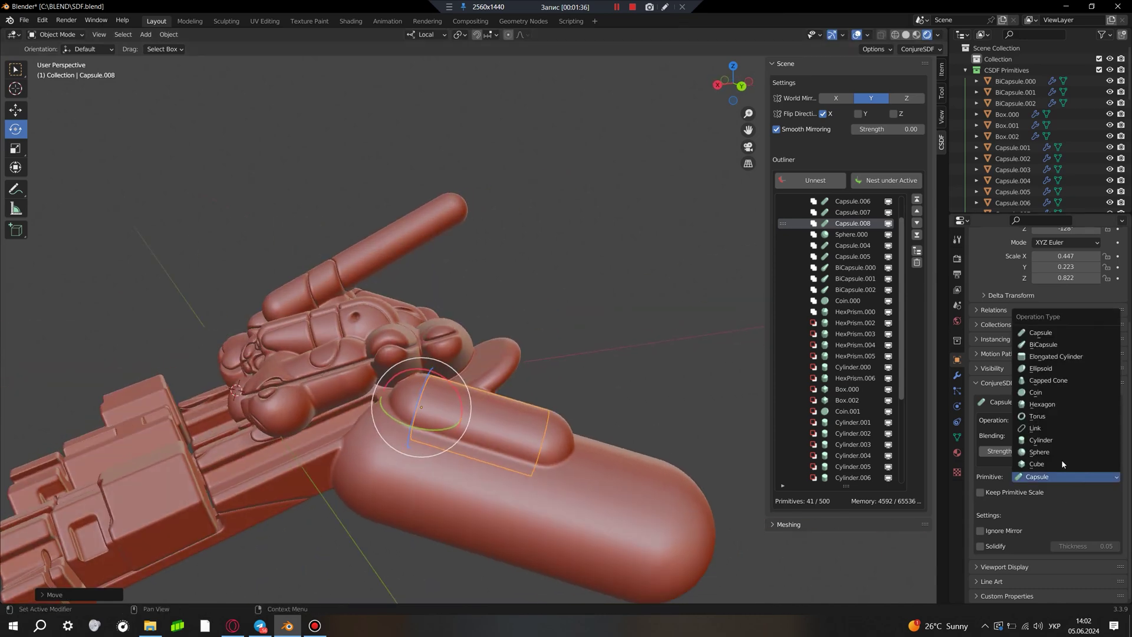
Turn the capsule into a hexagonal prism and scale it into a slim bar on the pod.
{"action": "key", "text": "Return"}
{"action": "key", "text": "shift+space"}
{"action": "key", "text": "s"}
{"action": "mouse_move", "coordinate": [435, 434]}
{"action": "middle_mouse_down"}
{"action": "mouse_move", "coordinate": [444, 424]}
{"action": "mouse_move", "coordinate": [490, 444]}
{"action": "middle_mouse_up"}
{"action": "scroll", "coordinate": [450, 429], "scroll_direction": "down", "scroll_amount": 2}
{"action": "mouse_move", "coordinate": [450, 429]}
{"action": "left_mouse_down"}
{"action": "mouse_move", "coordinate": [507, 457]}
{"action": "mouse_move", "coordinate": [425, 424]}
{"action": "left_mouse_up"}
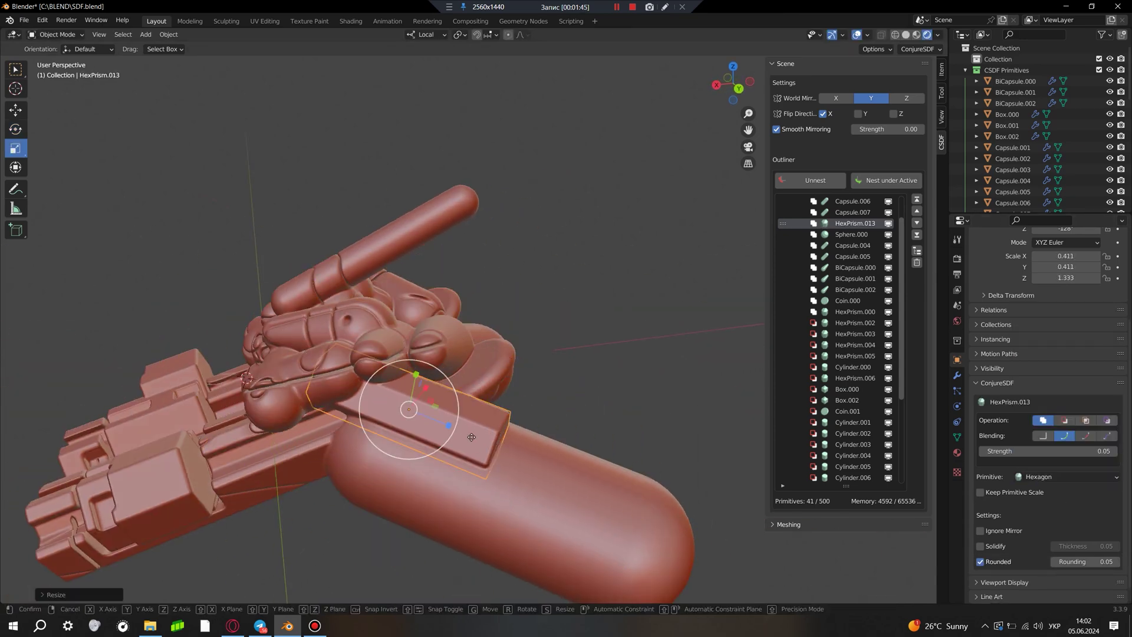
{"action": "mouse_move", "coordinate": [424, 424]}
{"action": "middle_mouse_down"}
{"action": "mouse_move", "coordinate": [525, 464]}
{"action": "mouse_move", "coordinate": [412, 447]}
{"action": "mouse_move", "coordinate": [528, 459]}
{"action": "mouse_move", "coordinate": [573, 432]}
{"action": "mouse_move", "coordinate": [405, 486]}
{"action": "mouse_move", "coordinate": [473, 463]}
{"action": "mouse_move", "coordinate": [435, 457]}
{"action": "mouse_move", "coordinate": [444, 459]}
{"action": "middle_mouse_up"}
{"action": "key", "text": "g"}
{"action": "left_click", "coordinate": [412, 447]}
{"action": "left_click", "coordinate": [562, 407]}
Duplicate the hexagonal prism and place the copies (HexPrism.014, HexPrism.015) along the pod.
{"action": "key", "text": "g"}
{"action": "left_click", "coordinate": [406, 514]}
{"action": "mouse_move", "coordinate": [406, 513]}
{"action": "middle_mouse_down"}
{"action": "mouse_move", "coordinate": [378, 475]}
{"action": "mouse_move", "coordinate": [396, 459]}
{"action": "mouse_move", "coordinate": [405, 484]}
{"action": "mouse_move", "coordinate": [531, 489]}
{"action": "mouse_move", "coordinate": [589, 447]}
{"action": "mouse_move", "coordinate": [583, 440]}
{"action": "mouse_move", "coordinate": [575, 461]}
{"action": "middle_mouse_up"}
{"action": "left_click", "coordinate": [408, 475]}
{"action": "key", "text": "shift+d"}
{"action": "left_click", "coordinate": [417, 486]}
{"action": "left_click", "coordinate": [467, 447]}
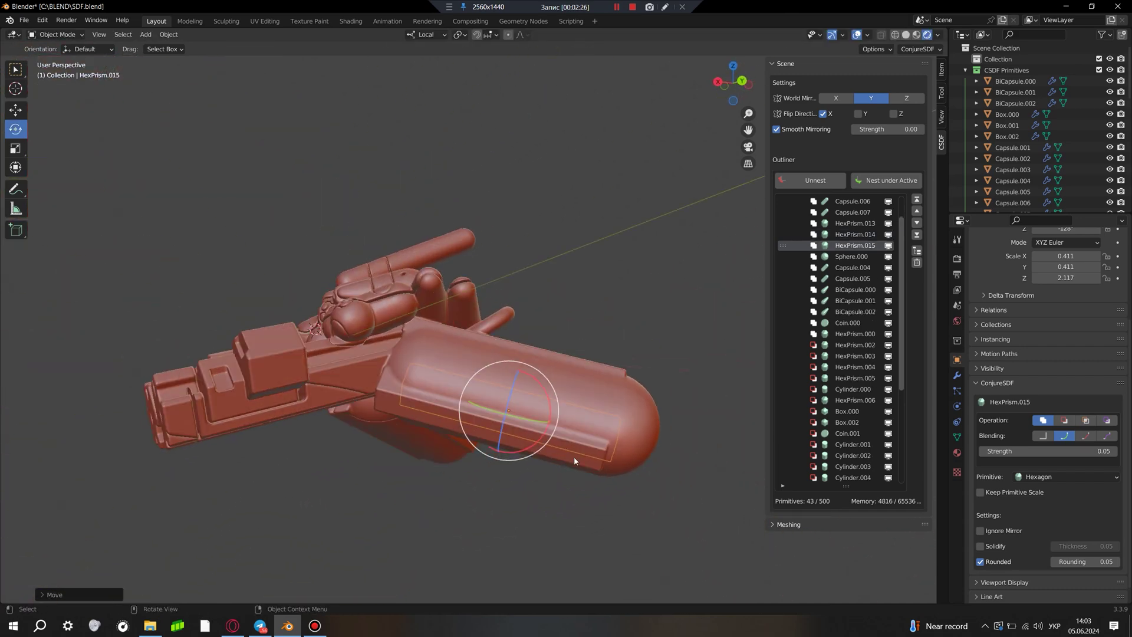
{"action": "mouse_move", "coordinate": [519, 422]}
{"action": "middle_mouse_down"}
{"action": "mouse_move", "coordinate": [470, 477]}
{"action": "mouse_move", "coordinate": [562, 509]}
{"action": "middle_mouse_up"}
{"action": "left_click_drag", "start_coordinate": [511, 456], "coordinate": [526, 462]}
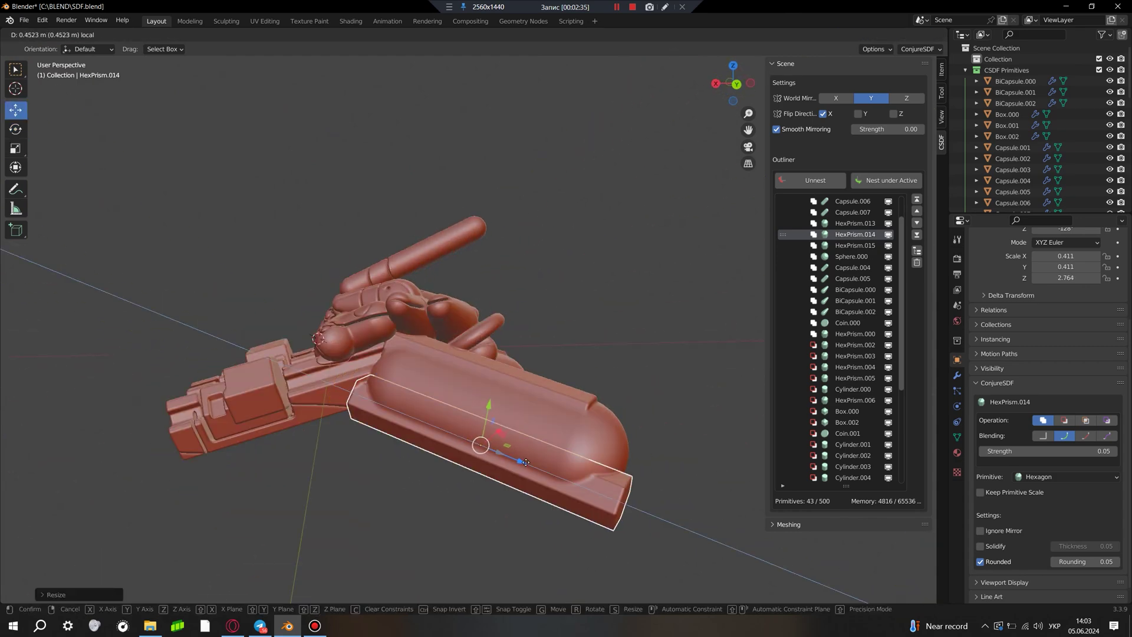
{"action": "left_click", "coordinate": [506, 446]}
{"action": "mouse_move", "coordinate": [506, 446]}
{"action": "middle_mouse_down"}
{"action": "mouse_move", "coordinate": [543, 320]}
{"action": "mouse_move", "coordinate": [624, 344]}
{"action": "mouse_move", "coordinate": [550, 464]}
{"action": "mouse_move", "coordinate": [432, 455]}
{"action": "mouse_move", "coordinate": [369, 356]}
{"action": "mouse_move", "coordinate": [255, 349]}
{"action": "mouse_move", "coordinate": [406, 415]}
{"action": "mouse_move", "coordinate": [443, 451]}
{"action": "middle_mouse_up"}
{"action": "left_click", "coordinate": [443, 451]}
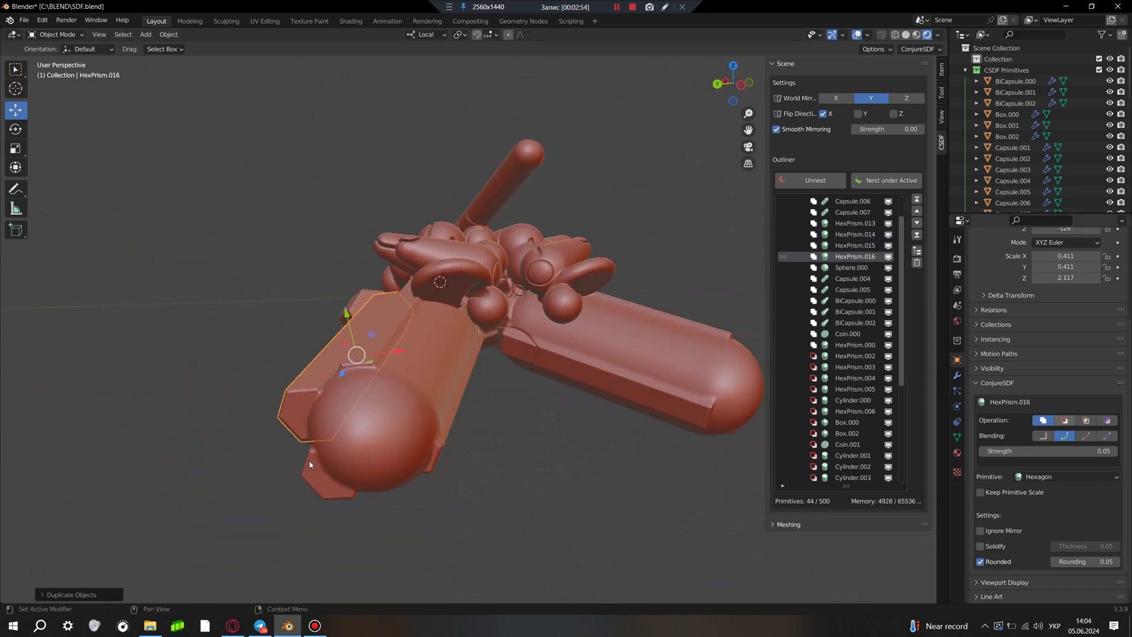
{"action": "middle_click_drag", "start_coordinate": [310, 465], "coordinate": [399, 466]}
Set the prism's Operation to Subtract and raise it slightly to carve a hexagonal groove.
{"action": "left_click", "coordinate": [1064, 420]}
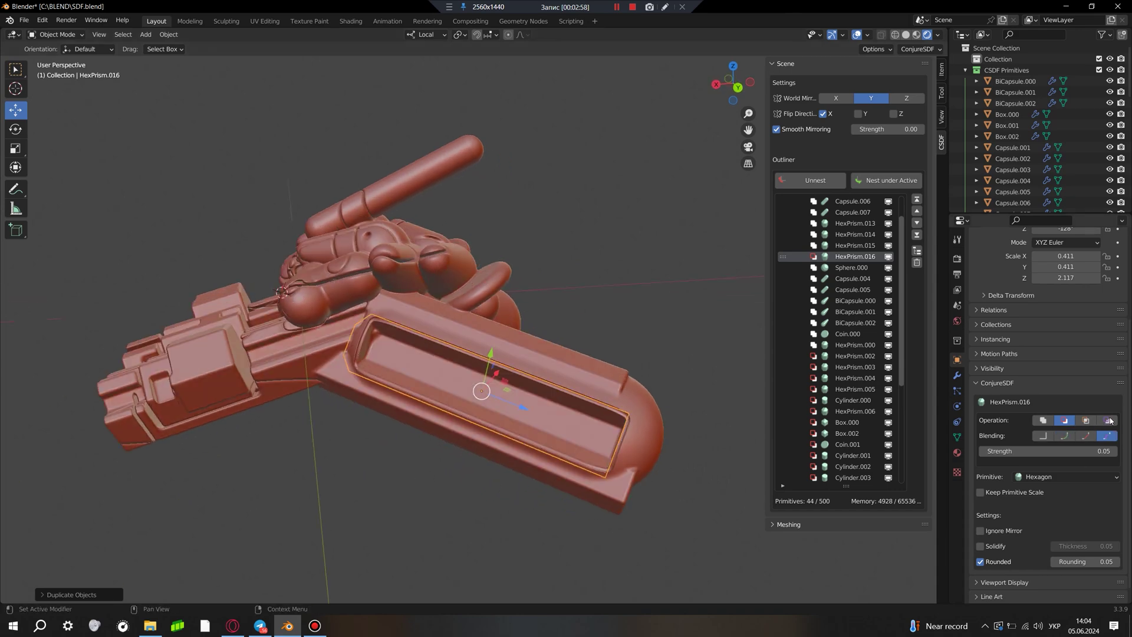
{"action": "scroll", "coordinate": [577, 492], "scroll_direction": "up", "scroll_amount": 4}
{"action": "key", "text": "g"}
{"action": "key", "text": "z"}
{"action": "key", "text": "z"}
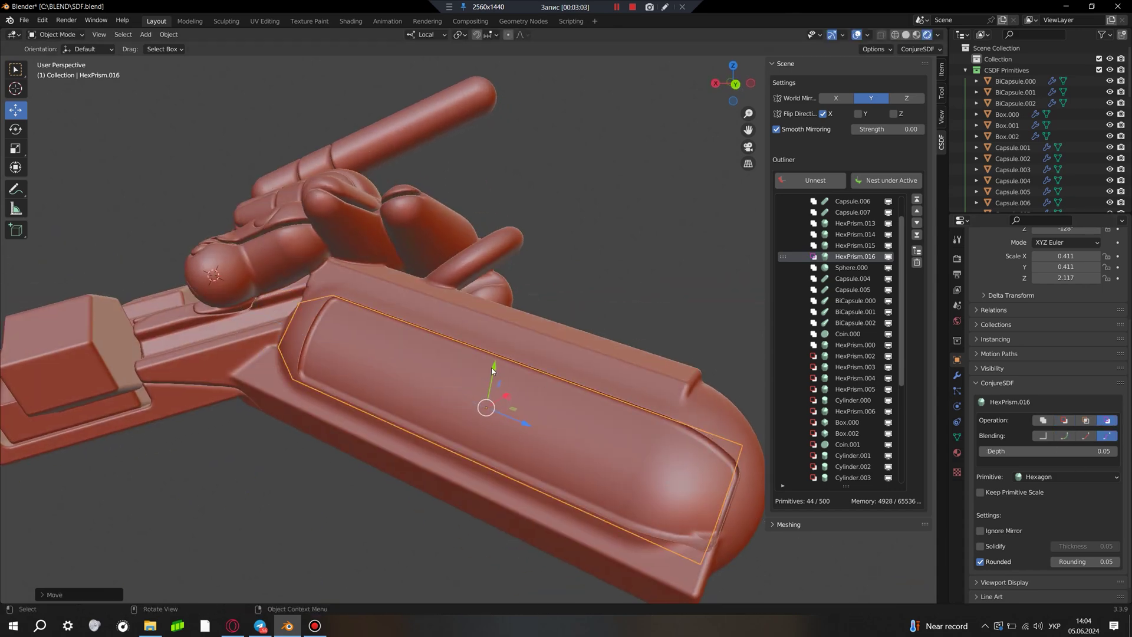
{"action": "left_click_drag", "start_coordinate": [493, 370], "coordinate": [494, 356]}
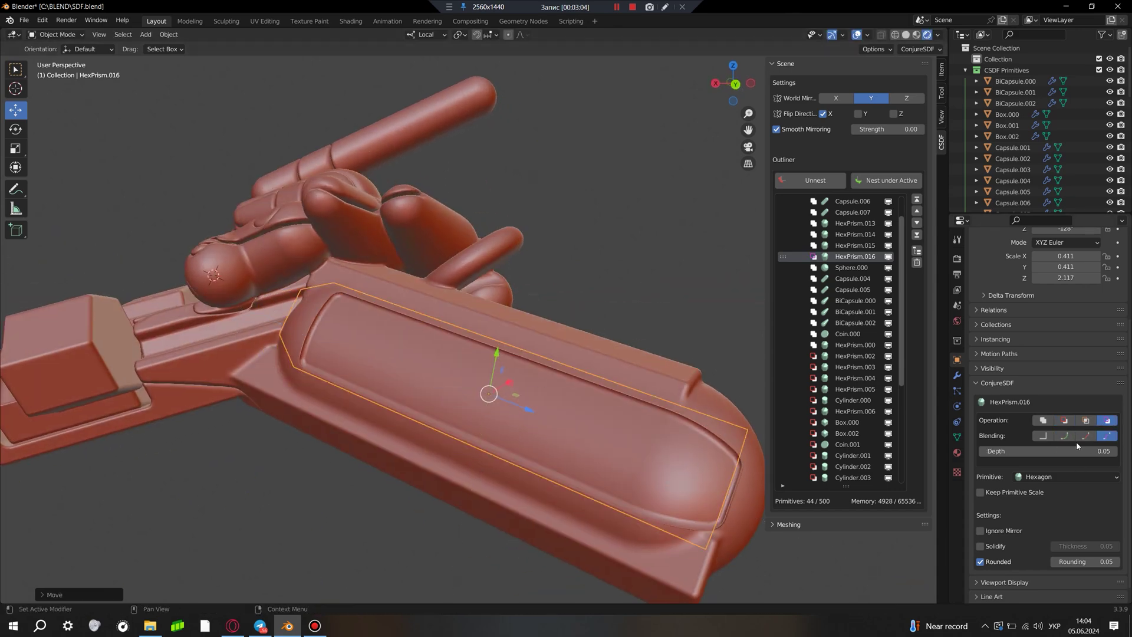
{"action": "left_click", "coordinate": [515, 399]}
{"action": "middle_click_drag", "start_coordinate": [515, 398], "coordinate": [544, 438]}
{"action": "left_click", "coordinate": [385, 326]}
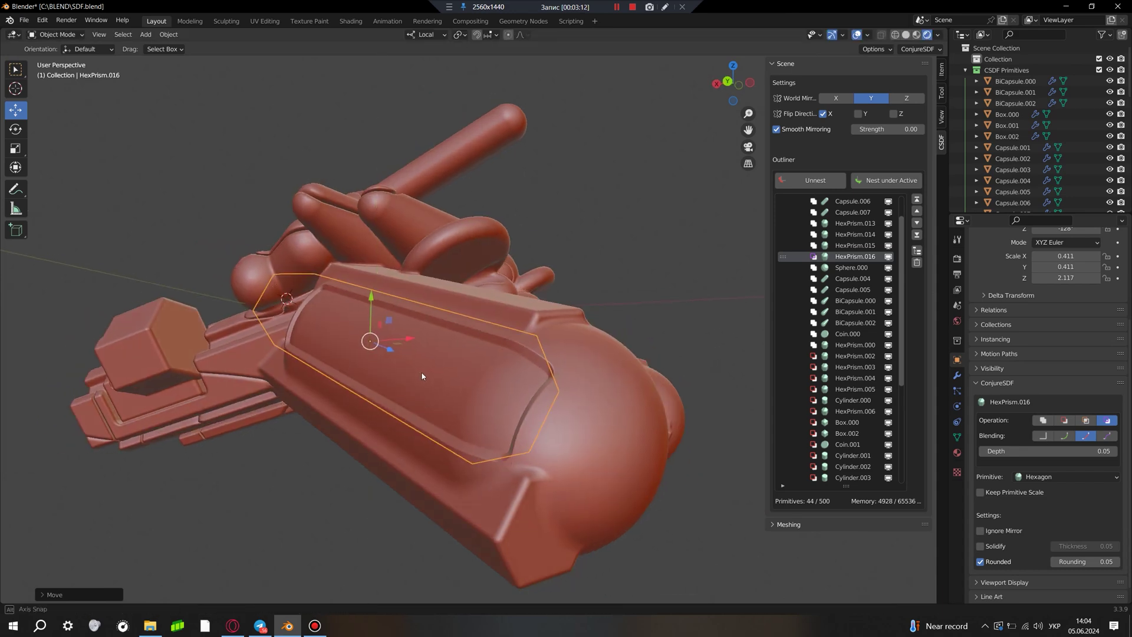
{"action": "scroll", "coordinate": [385, 326], "scroll_direction": "up", "scroll_amount": 3}
{"action": "middle_click_drag", "start_coordinate": [385, 326], "coordinate": [413, 348]}
Briefly try a blend, return the cutter to Subtract, and reposition the long groove.
{"action": "left_click", "coordinate": [1086, 421]}
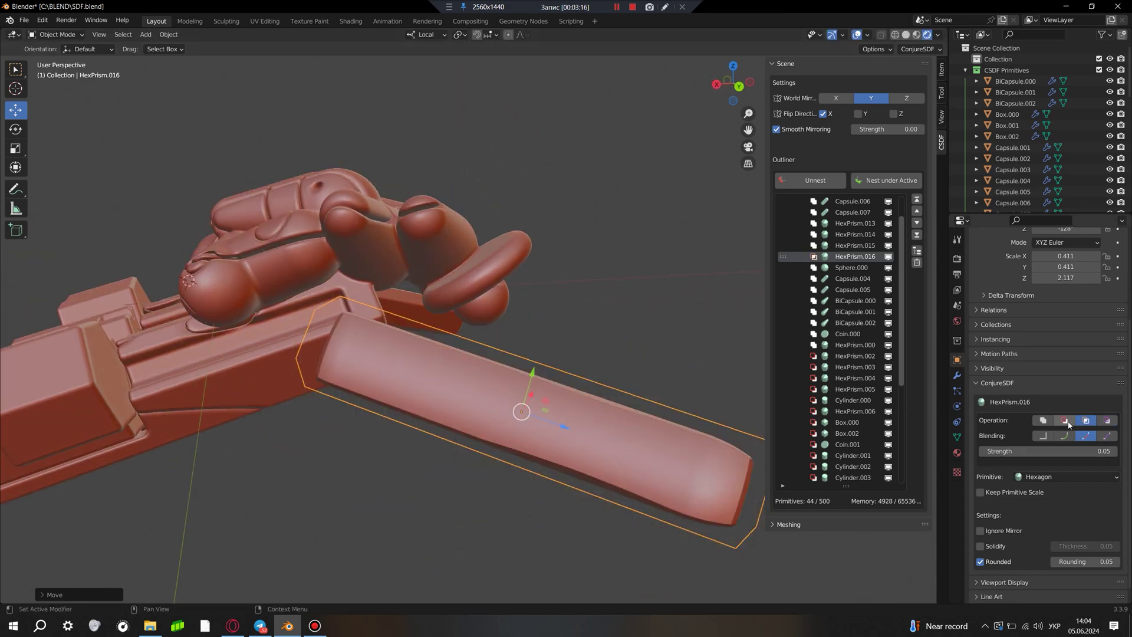
{"action": "left_click", "coordinate": [1065, 420]}
{"action": "middle_click_drag", "start_coordinate": [531, 383], "coordinate": [425, 392]}
{"action": "key", "text": "g"}
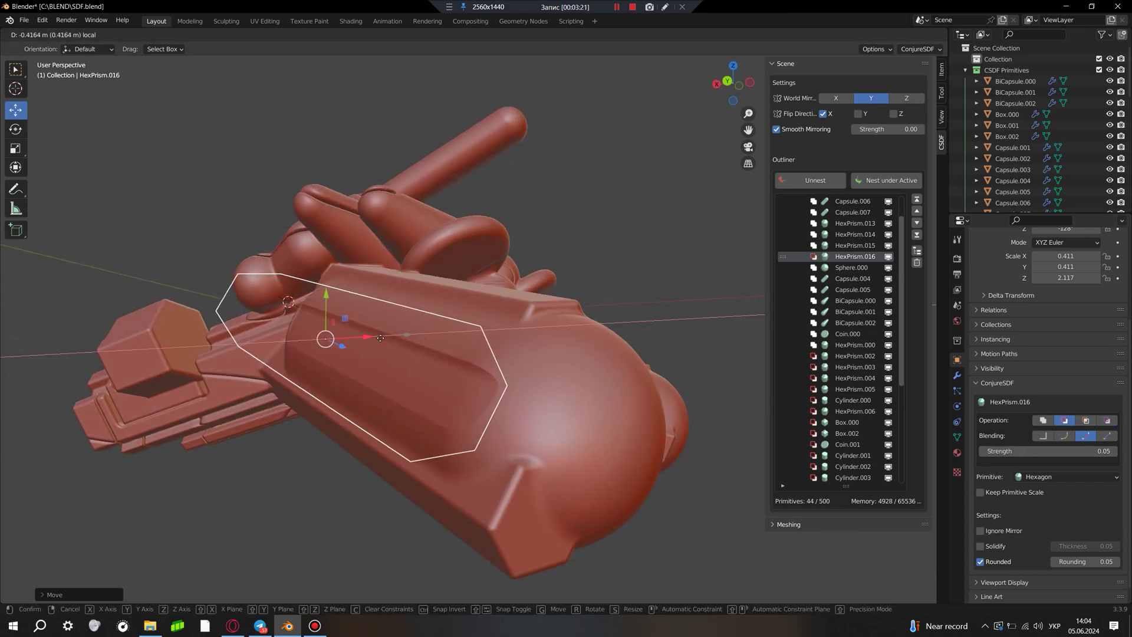
{"action": "left_click", "coordinate": [630, 454]}
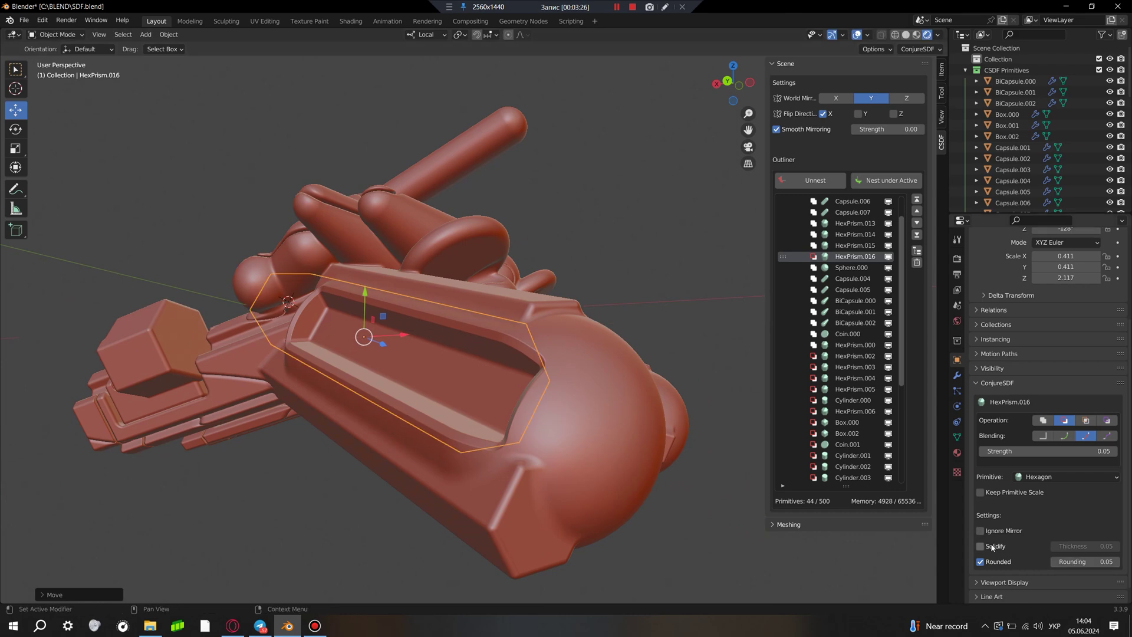
{"action": "scroll", "coordinate": [580, 497], "scroll_direction": "down", "scroll_amount": 3}
{"action": "middle_click_drag", "start_coordinate": [580, 498], "coordinate": [431, 440]}
{"action": "scroll", "coordinate": [431, 440], "scroll_direction": "up", "scroll_amount": 4}
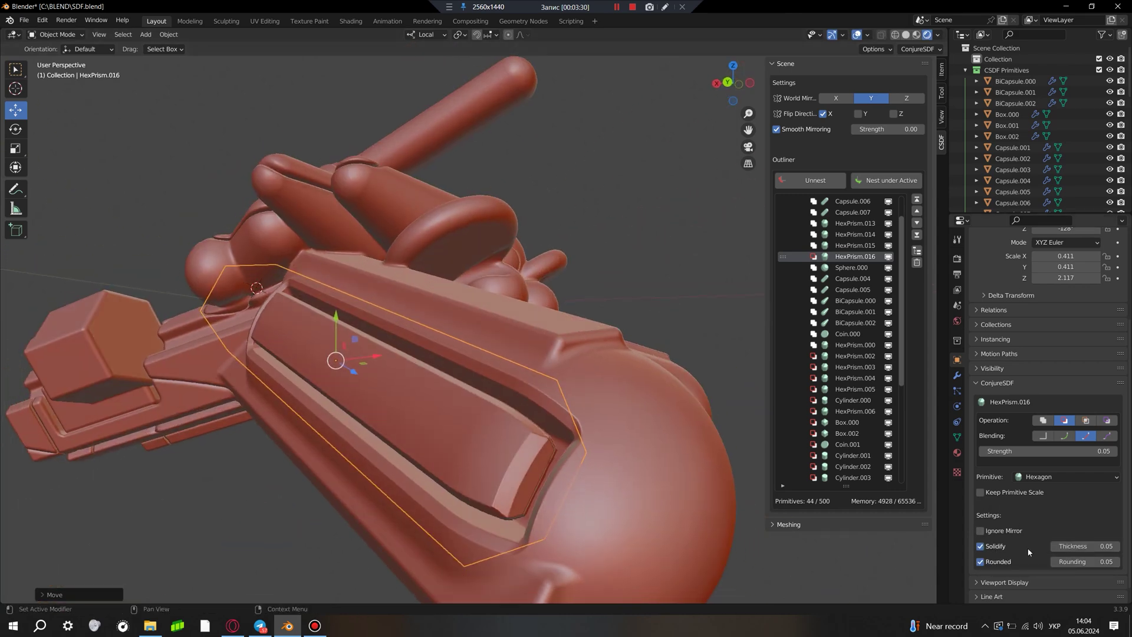
{"action": "middle_click_drag", "start_coordinate": [508, 461], "coordinate": [464, 390]}
{"action": "scroll", "coordinate": [448, 427], "scroll_direction": "up", "scroll_amount": 3}
{"action": "key", "text": "g"}
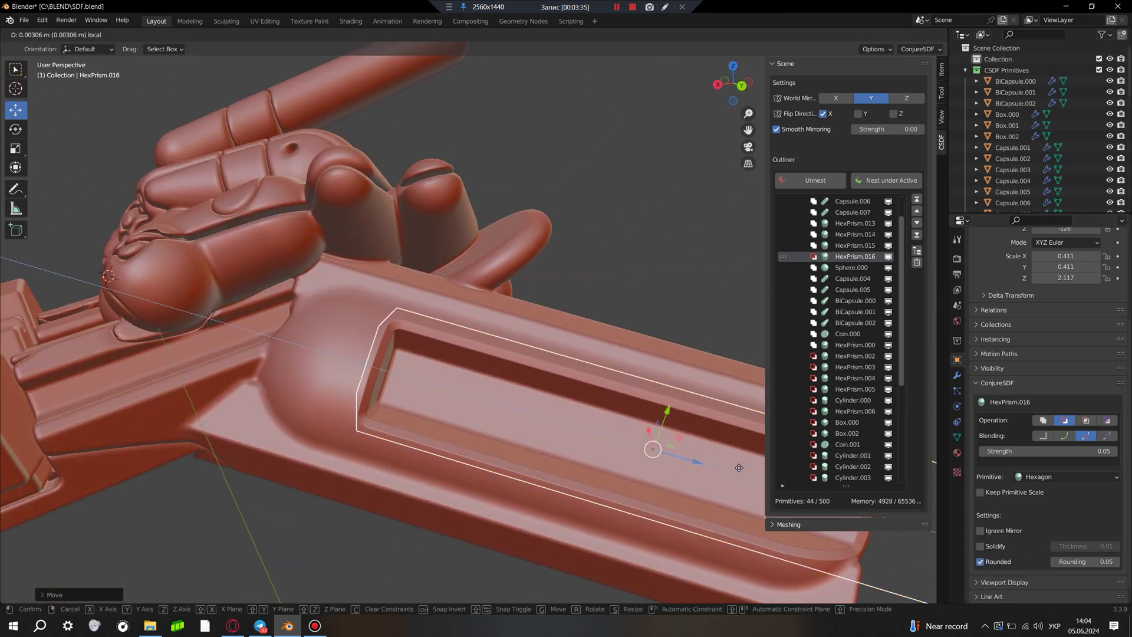
{"action": "scroll", "coordinate": [594, 459], "scroll_direction": "down", "scroll_amount": 4}
{"action": "mouse_move", "coordinate": [593, 459]}
{"action": "middle_mouse_down"}
{"action": "mouse_move", "coordinate": [488, 470]}
{"action": "mouse_move", "coordinate": [454, 415]}
{"action": "mouse_move", "coordinate": [457, 346]}
{"action": "mouse_move", "coordinate": [448, 378]}
{"action": "middle_mouse_up"}
Duplicate the groove cutter and move the copy toward the opposite pod.
{"action": "key", "text": "shift+d"}
{"action": "scroll", "coordinate": [457, 346], "scroll_direction": "up", "scroll_amount": 2}
{"action": "key", "text": "g"}
{"action": "scroll", "coordinate": [485, 366], "scroll_direction": "down", "scroll_amount": 3}
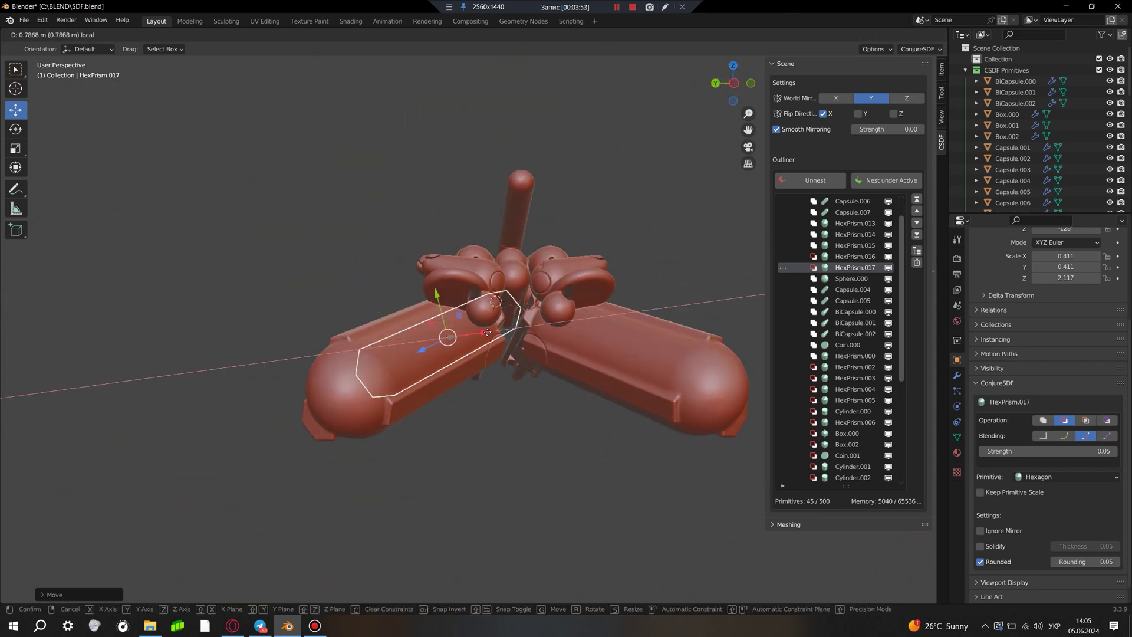
Place and rotate the copied groove cutter on the left pod.
{"action": "left_click", "coordinate": [462, 329]}
{"action": "scroll", "coordinate": [439, 354], "scroll_direction": "up", "scroll_amount": 3}
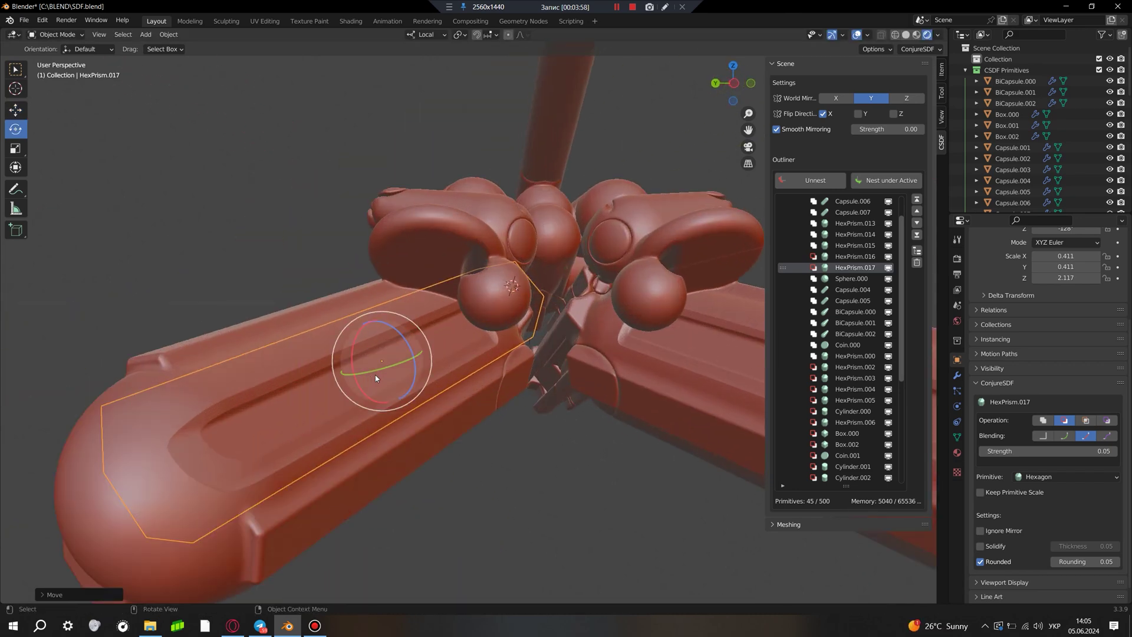
{"action": "mouse_move", "coordinate": [375, 378]}
{"action": "left_mouse_down"}
{"action": "mouse_move", "coordinate": [409, 378]}
{"action": "mouse_move", "coordinate": [391, 381]}
{"action": "left_mouse_up"}
{"action": "left_click", "coordinate": [457, 417]}
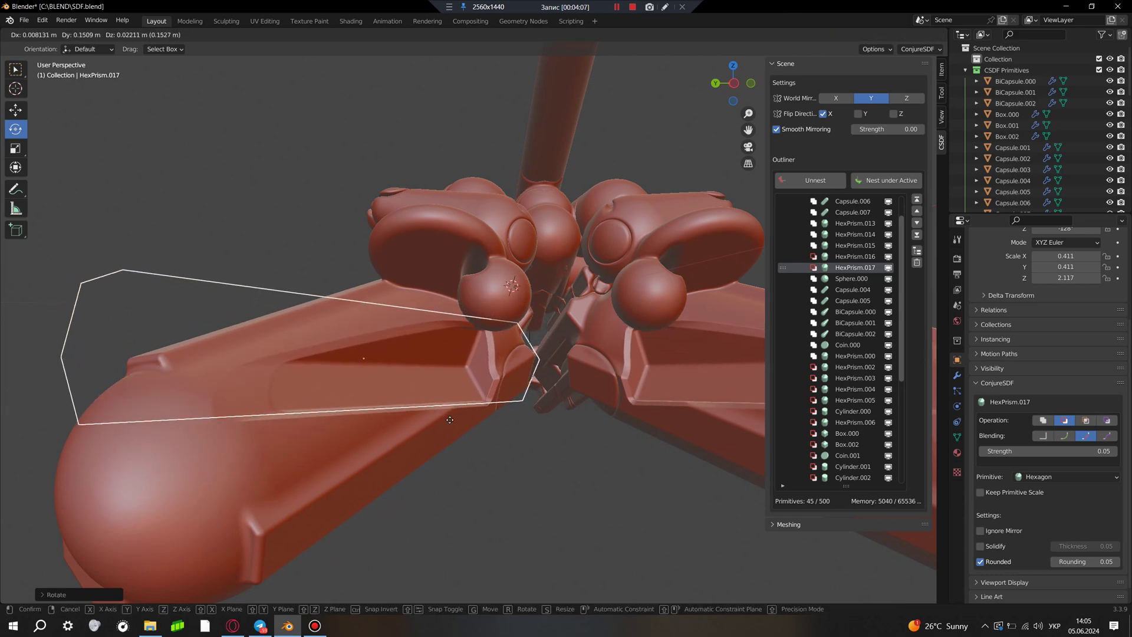
{"action": "middle_click_drag", "start_coordinate": [457, 417], "coordinate": [426, 410]}
{"action": "key", "text": "r"}
{"action": "key", "text": "r"}
{"action": "middle_click_drag", "start_coordinate": [540, 450], "coordinate": [491, 405]}
{"action": "key", "text": "g"}
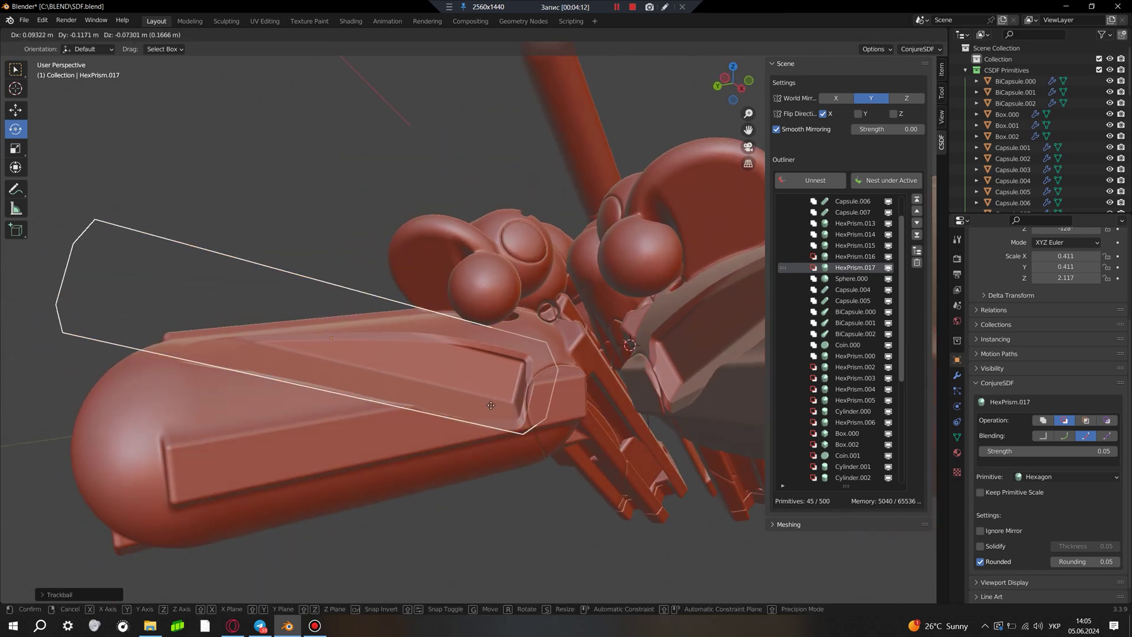
{"action": "mouse_move", "coordinate": [539, 518]}
{"action": "middle_mouse_down"}
{"action": "mouse_move", "coordinate": [471, 479]}
{"action": "mouse_move", "coordinate": [556, 455]}
{"action": "mouse_move", "coordinate": [362, 330]}
{"action": "middle_mouse_up"}
Rotate the HexPrism.016 groove cutter about the view axis and select the groove prism for copying.
{"action": "left_click", "coordinate": [362, 330]}
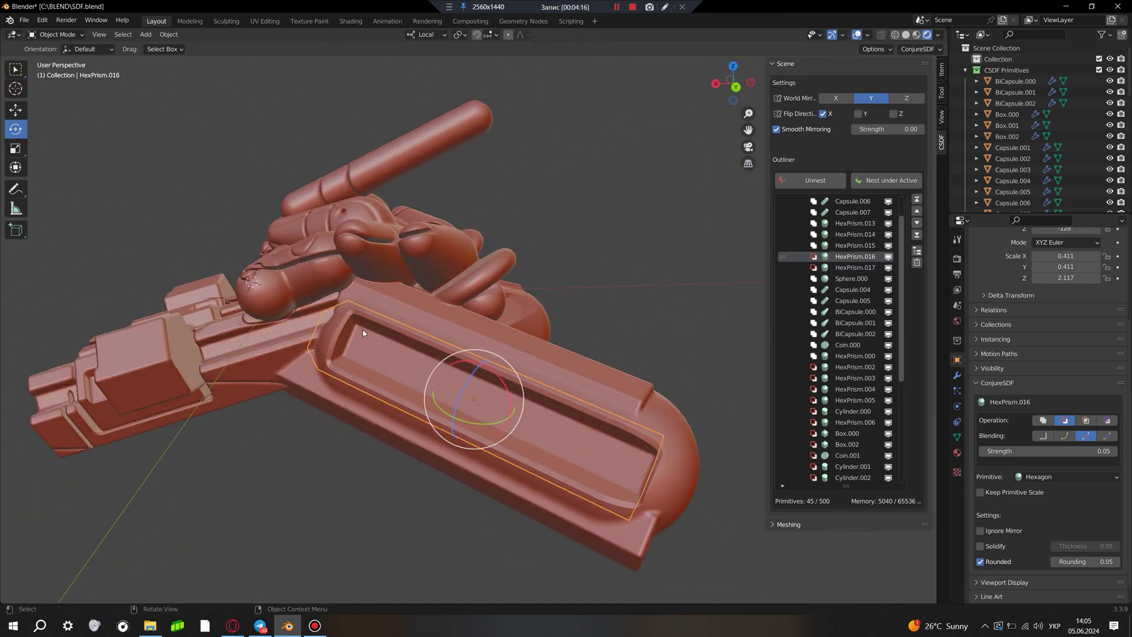
{"action": "left_click_drag", "start_coordinate": [514, 398], "coordinate": [523, 400]}
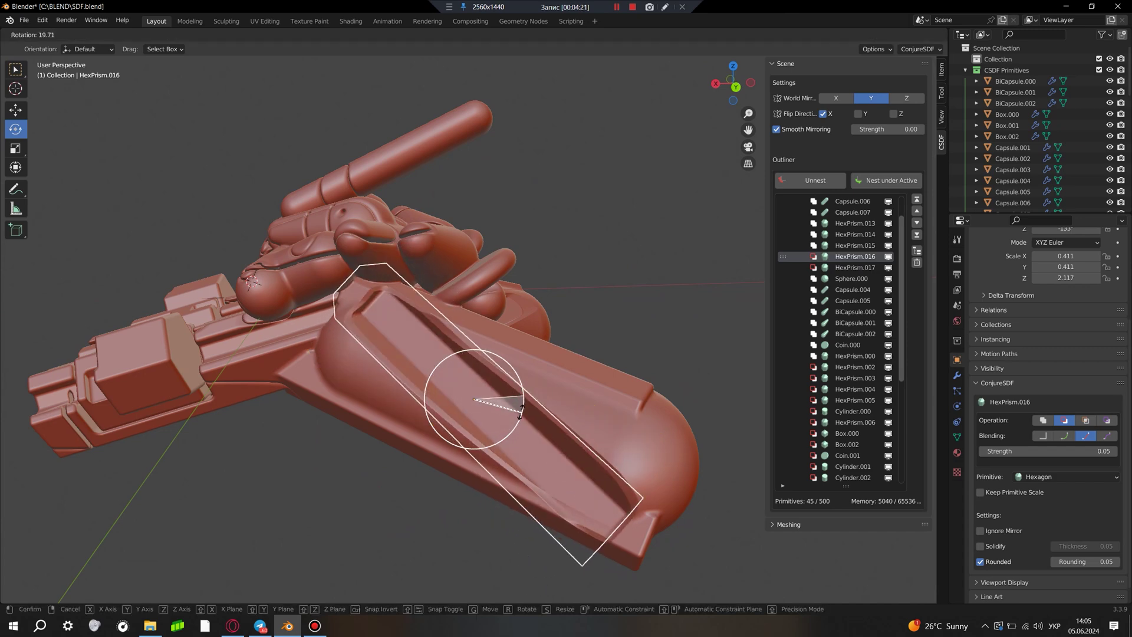
{"action": "mouse_move", "coordinate": [523, 400]}
{"action": "middle_mouse_down"}
{"action": "mouse_move", "coordinate": [645, 488]}
{"action": "mouse_move", "coordinate": [543, 519]}
{"action": "mouse_move", "coordinate": [539, 430]}
{"action": "mouse_move", "coordinate": [354, 498]}
{"action": "mouse_move", "coordinate": [391, 527]}
{"action": "mouse_move", "coordinate": [473, 552]}
{"action": "middle_mouse_up"}
{"action": "scroll", "coordinate": [473, 552], "scroll_direction": "up", "scroll_amount": 5}
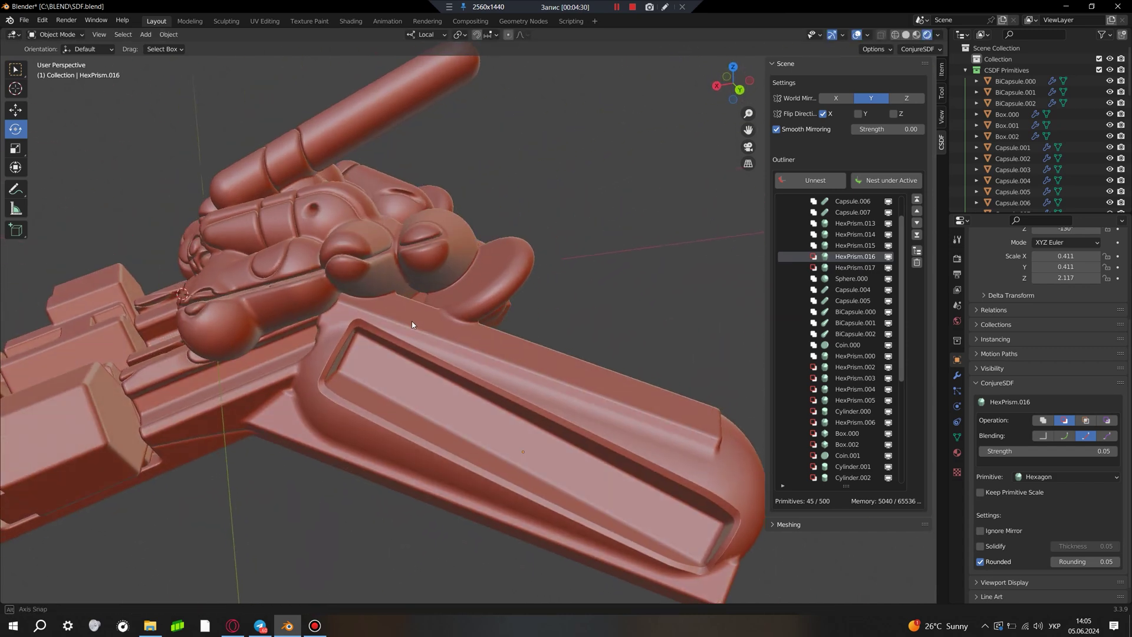
{"action": "left_click", "coordinate": [502, 479]}
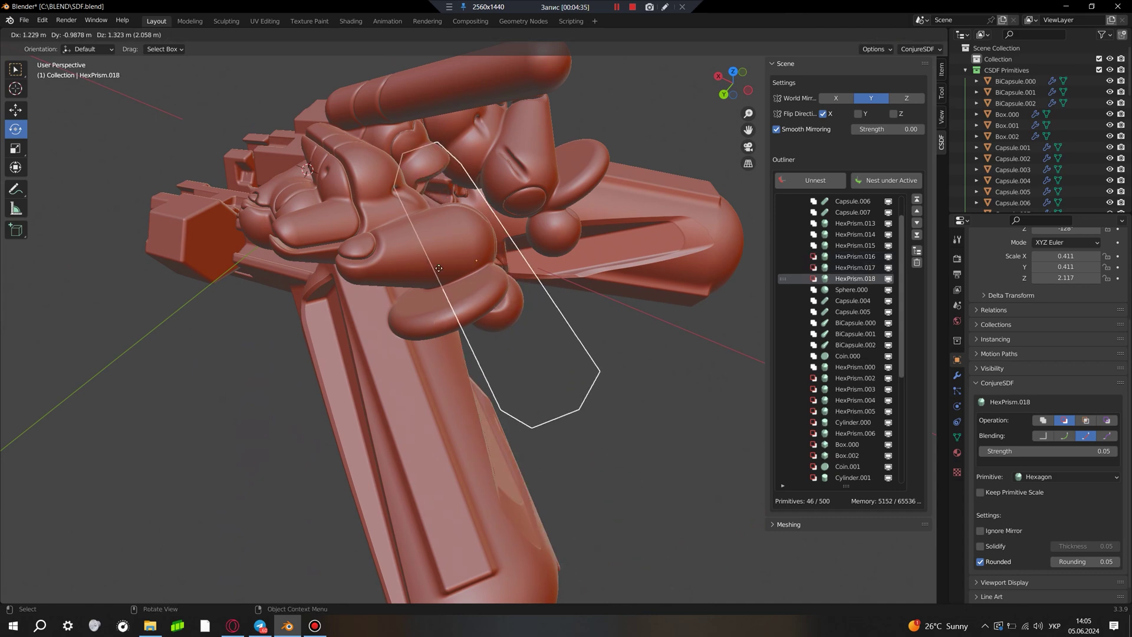
Duplicate the hex prism and move the HexPrism.018 copy across the pods.
{"action": "middle_click_drag", "start_coordinate": [439, 268], "coordinate": [484, 292]}
{"action": "key", "text": "shift+d"}
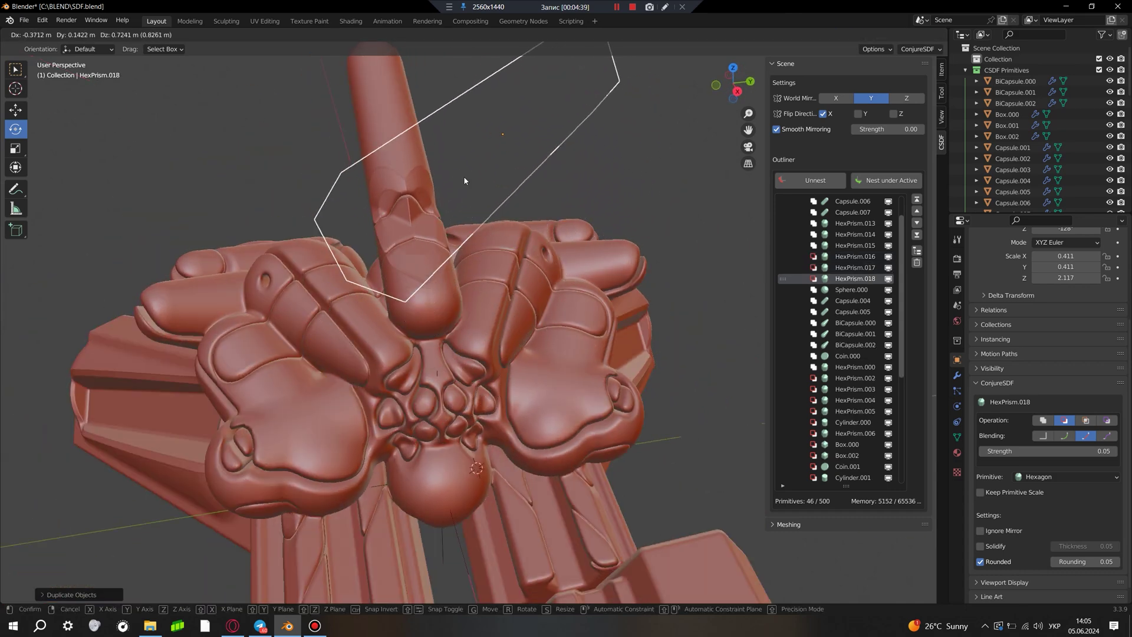
{"action": "left_click", "coordinate": [464, 176]}
{"action": "middle_click_drag", "start_coordinate": [463, 176], "coordinate": [453, 365]}
{"action": "key", "text": "g"}
{"action": "left_click", "coordinate": [484, 324]}
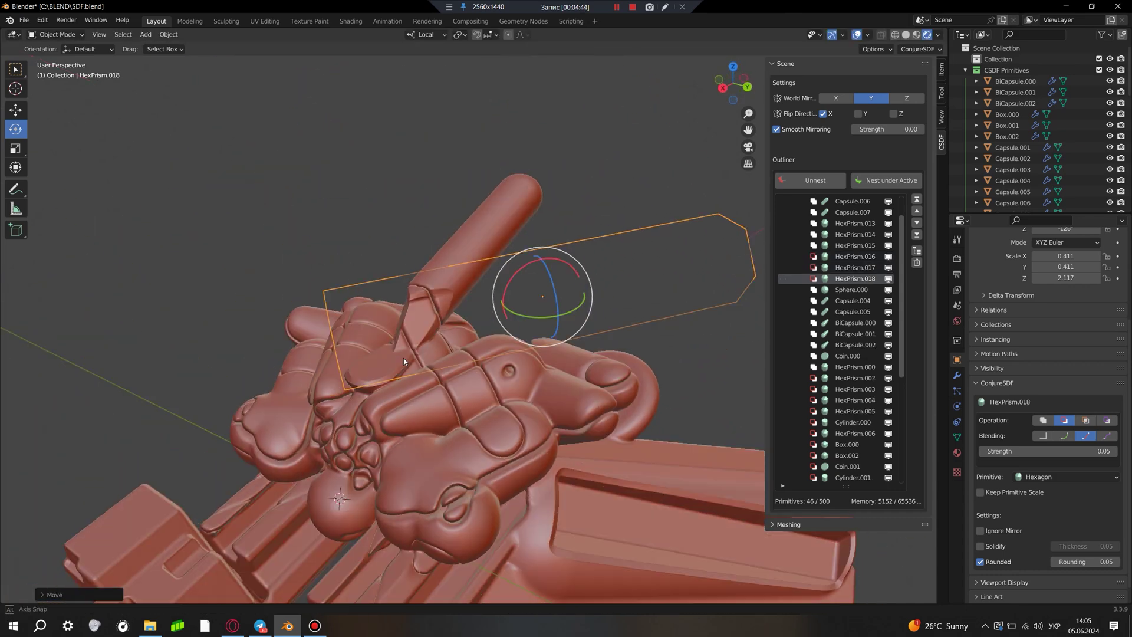
{"action": "middle_click_drag", "start_coordinate": [484, 324], "coordinate": [433, 350]}
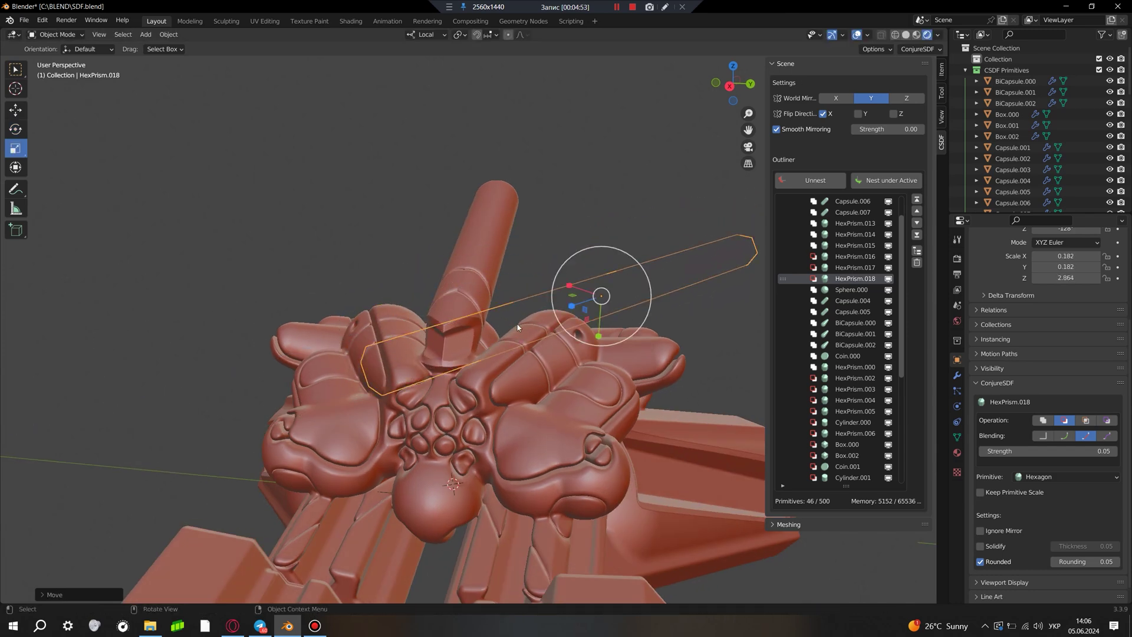
{"action": "middle_click_drag", "start_coordinate": [518, 327], "coordinate": [568, 341]}
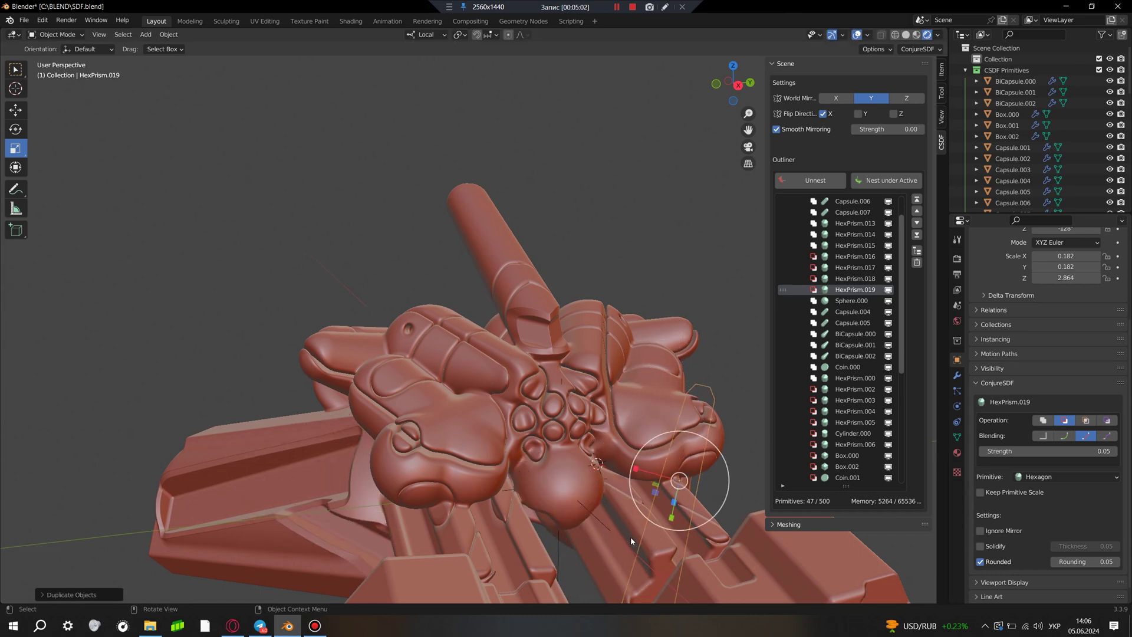
{"action": "mouse_move", "coordinate": [631, 541]}
{"action": "middle_mouse_down"}
{"action": "mouse_move", "coordinate": [456, 459]}
{"action": "mouse_move", "coordinate": [496, 438]}
{"action": "mouse_move", "coordinate": [506, 404]}
{"action": "mouse_move", "coordinate": [527, 423]}
{"action": "mouse_move", "coordinate": [503, 433]}
{"action": "middle_mouse_up"}
Reposition and rotate the extra trial prism copy, then delete it.
{"action": "key", "text": "g"}
{"action": "left_click", "coordinate": [529, 409]}
{"action": "key", "text": "shift+space"}
{"action": "left_click", "coordinate": [503, 433]}
{"action": "key", "text": "g"}
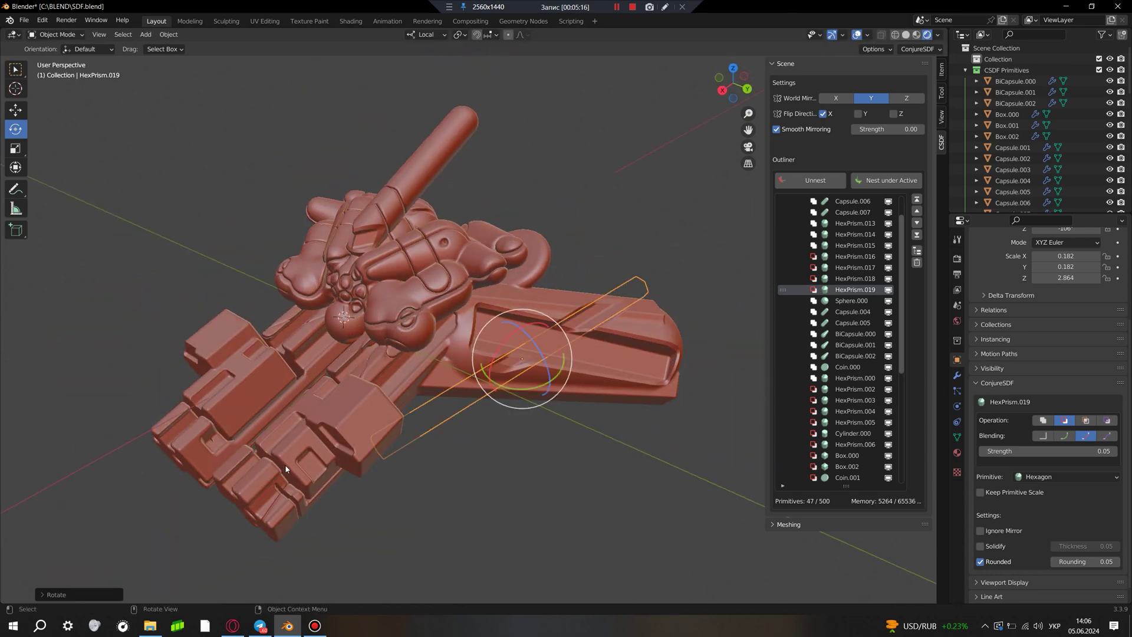
{"action": "key", "text": "Delete"}
{"action": "left_click", "coordinate": [366, 416]}
{"action": "mouse_move", "coordinate": [285, 465]}
{"action": "middle_mouse_down"}
{"action": "mouse_move", "coordinate": [360, 422]}
{"action": "mouse_move", "coordinate": [499, 388]}
{"action": "mouse_move", "coordinate": [569, 405]}
{"action": "middle_mouse_up"}
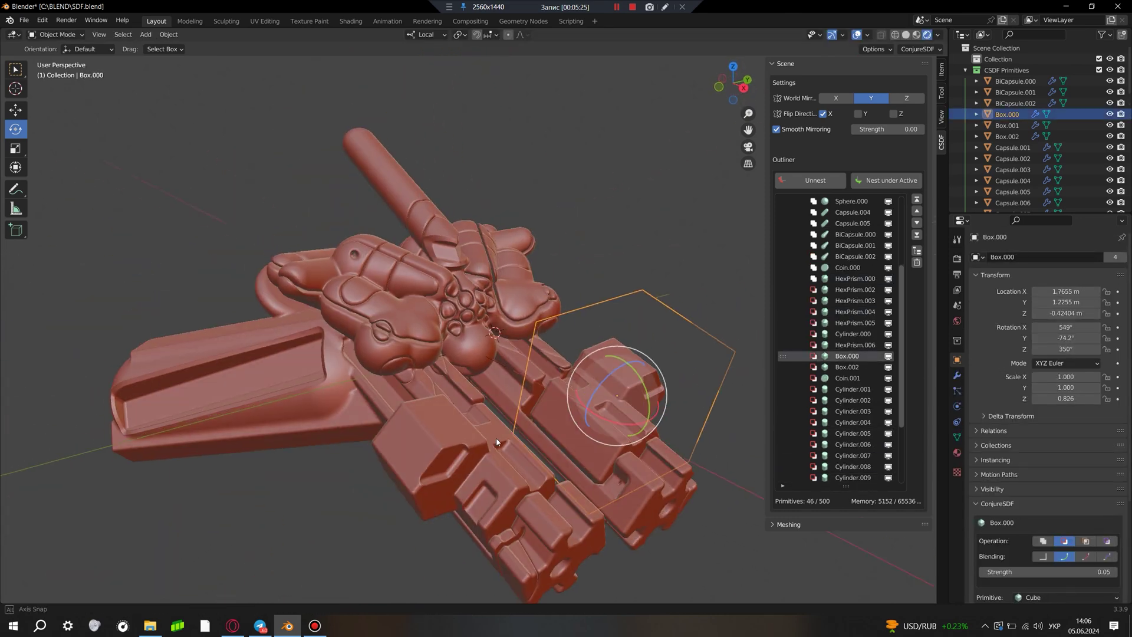
Select the rear-module hex prism and set its Operation to Subtract for a shallow groove.
{"action": "left_click", "coordinate": [608, 358]}
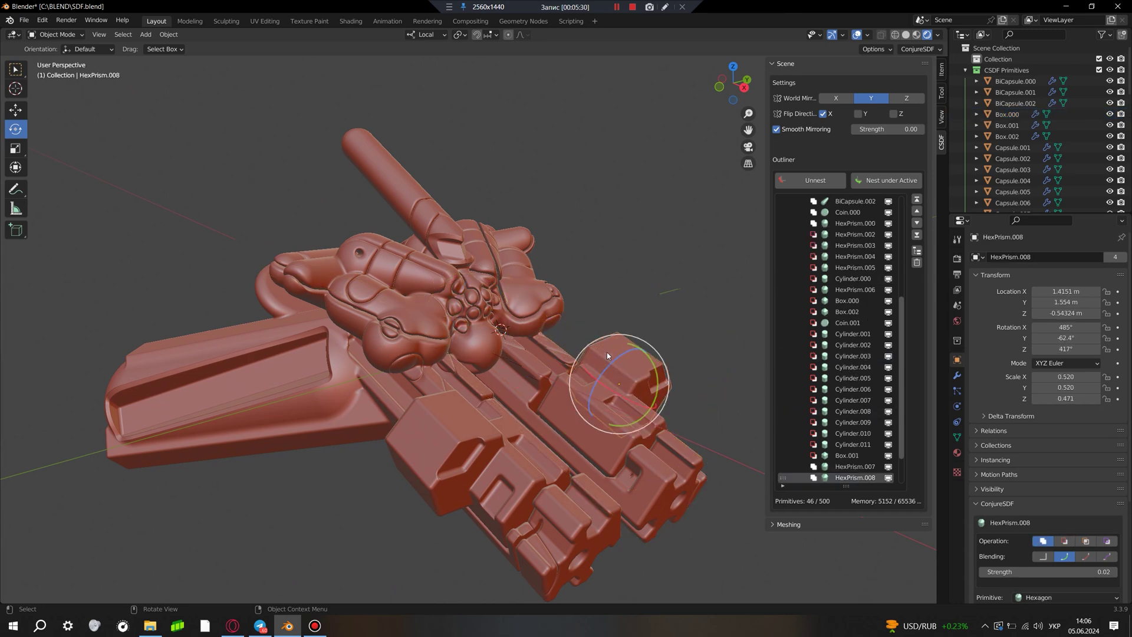
{"action": "middle_click_drag", "start_coordinate": [608, 358], "coordinate": [541, 367]}
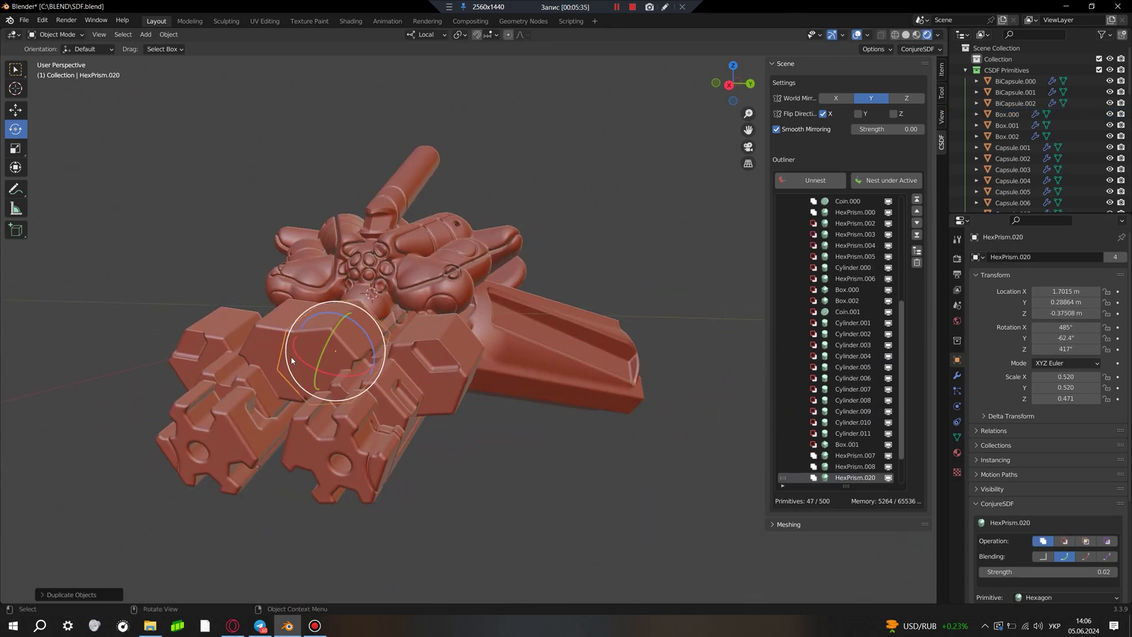
{"action": "scroll", "coordinate": [291, 356], "scroll_direction": "up", "scroll_amount": 3}
{"action": "middle_click_drag", "start_coordinate": [291, 356], "coordinate": [426, 366]}
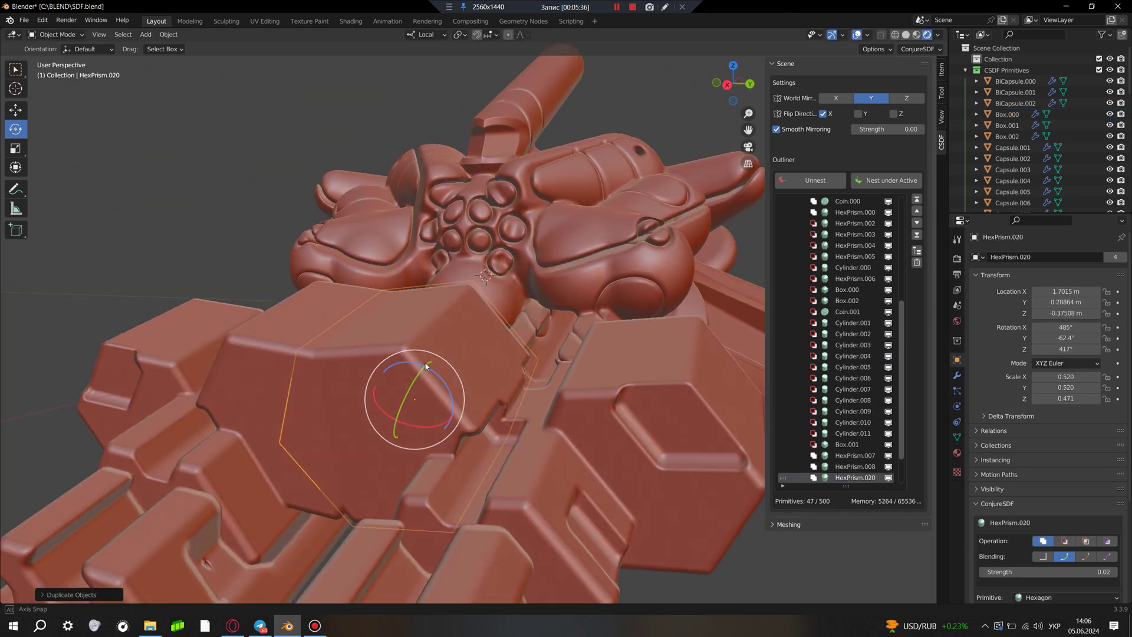
{"action": "left_click", "coordinate": [1086, 543]}
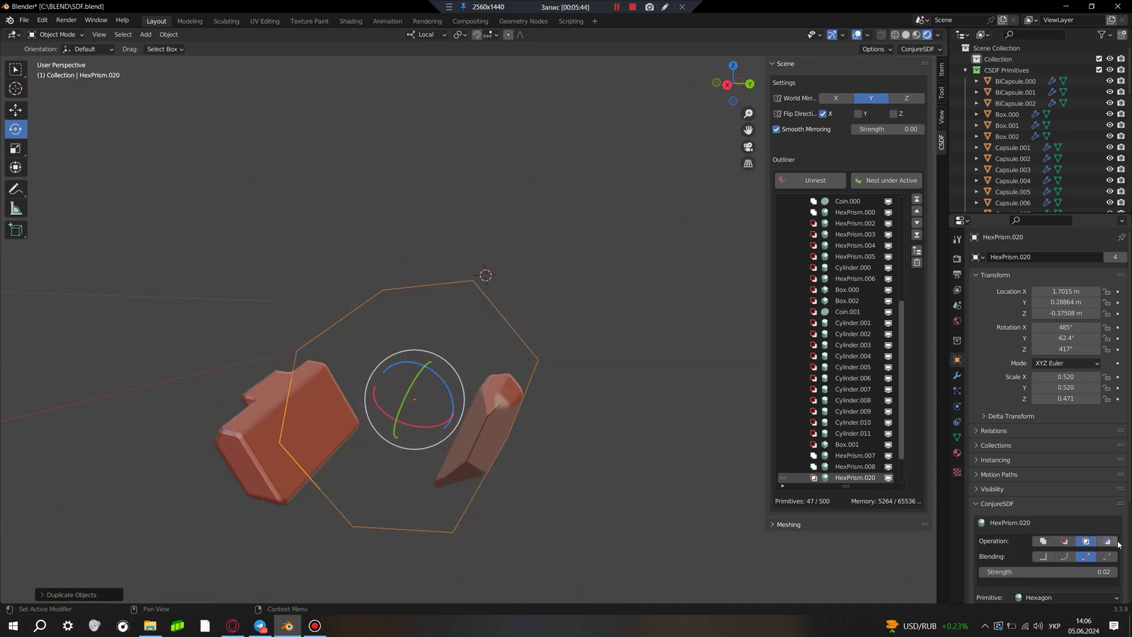
{"action": "left_click", "coordinate": [1109, 542]}
Enlarge the cutter to 0.58 × 0.58 × 0.526, move it over the front blocks, and place a copy.
{"action": "mouse_move", "coordinate": [531, 353]}
{"action": "middle_mouse_down"}
{"action": "mouse_move", "coordinate": [483, 407]}
{"action": "mouse_move", "coordinate": [462, 271]}
{"action": "middle_mouse_up"}
{"action": "key", "text": "s"}
{"action": "left_click", "coordinate": [482, 407]}
{"action": "key", "text": "g"}
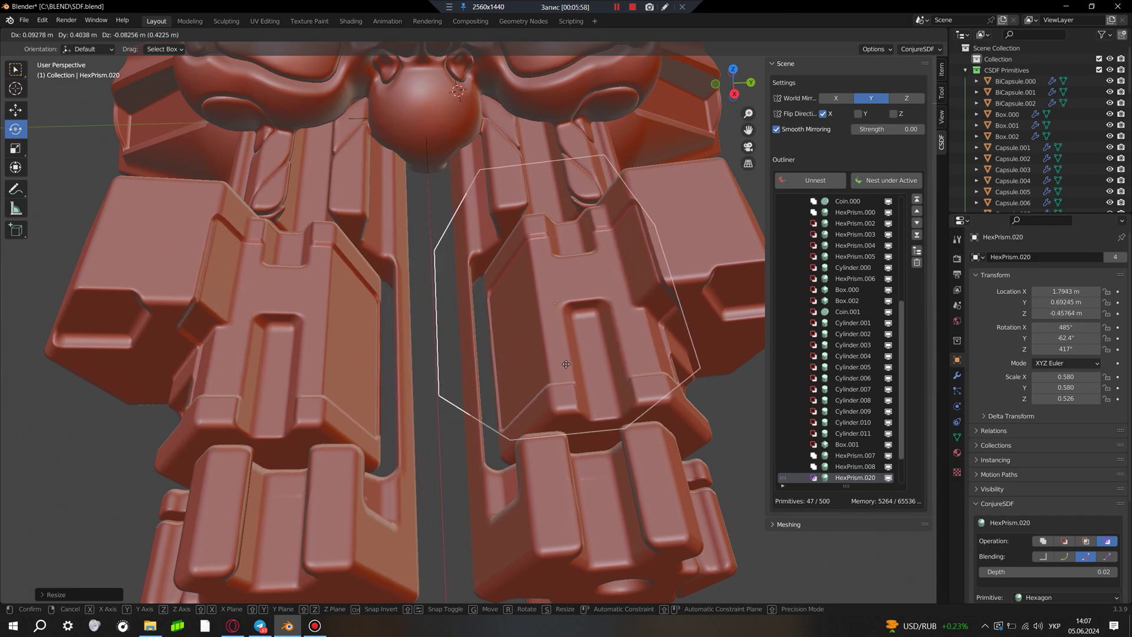
{"action": "left_click", "coordinate": [566, 364]}
{"action": "middle_click_drag", "start_coordinate": [567, 364], "coordinate": [463, 425]}
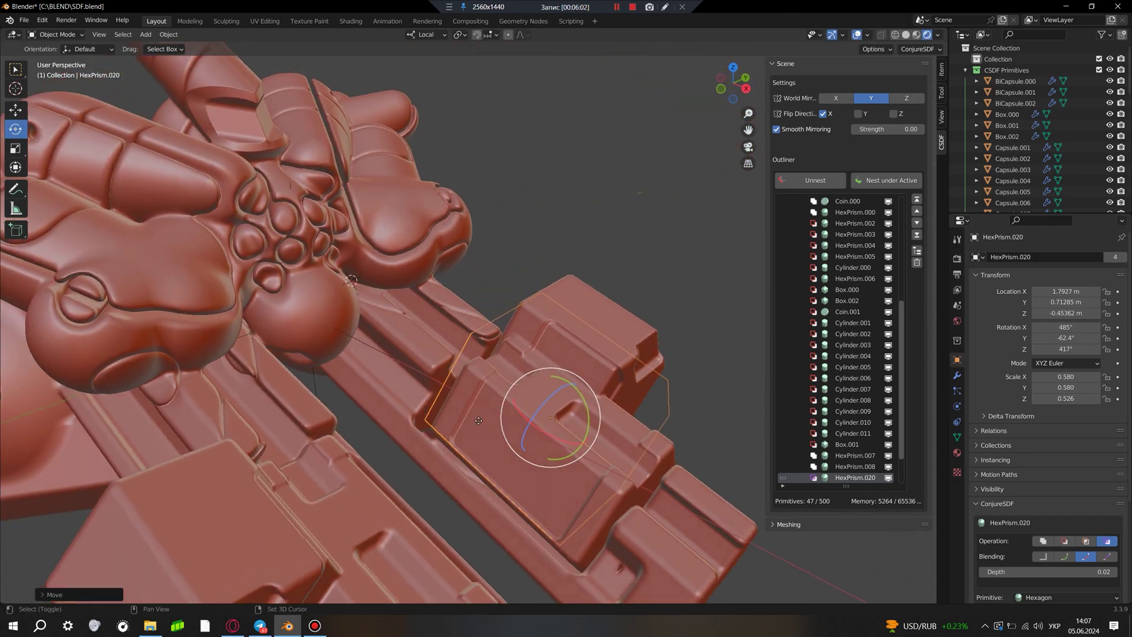
{"action": "left_click", "coordinate": [317, 235]}
Move the HexPrism.021 groove copy onto the body and rear module.
{"action": "middle_click_drag", "start_coordinate": [317, 234], "coordinate": [337, 330]}
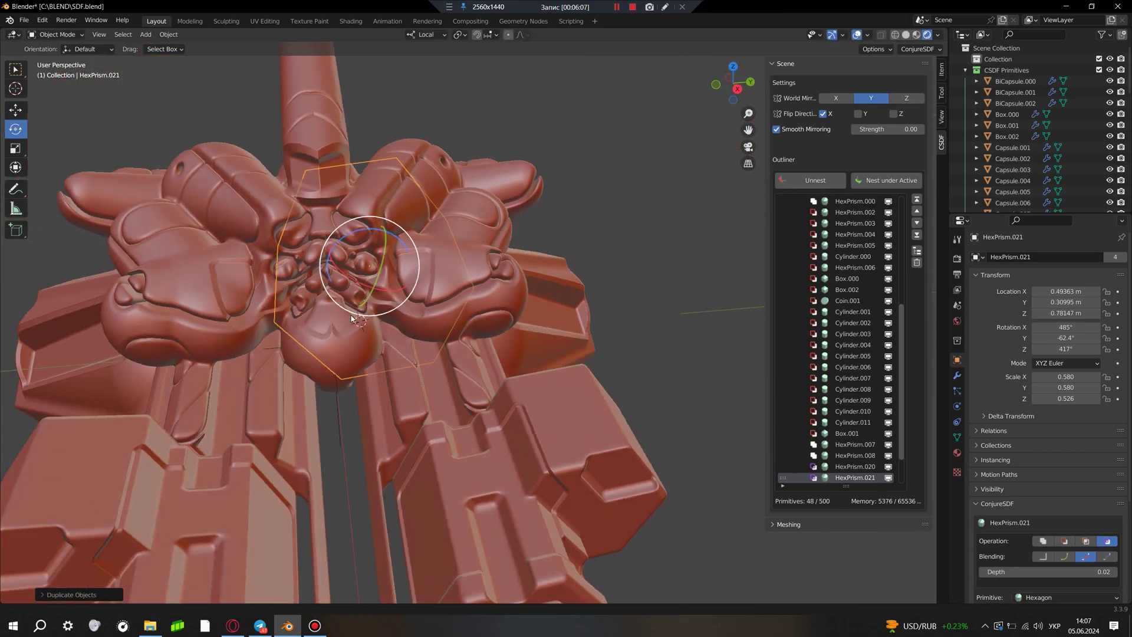
{"action": "scroll", "coordinate": [337, 330], "scroll_direction": "up", "scroll_amount": 3}
{"action": "key", "text": "g"}
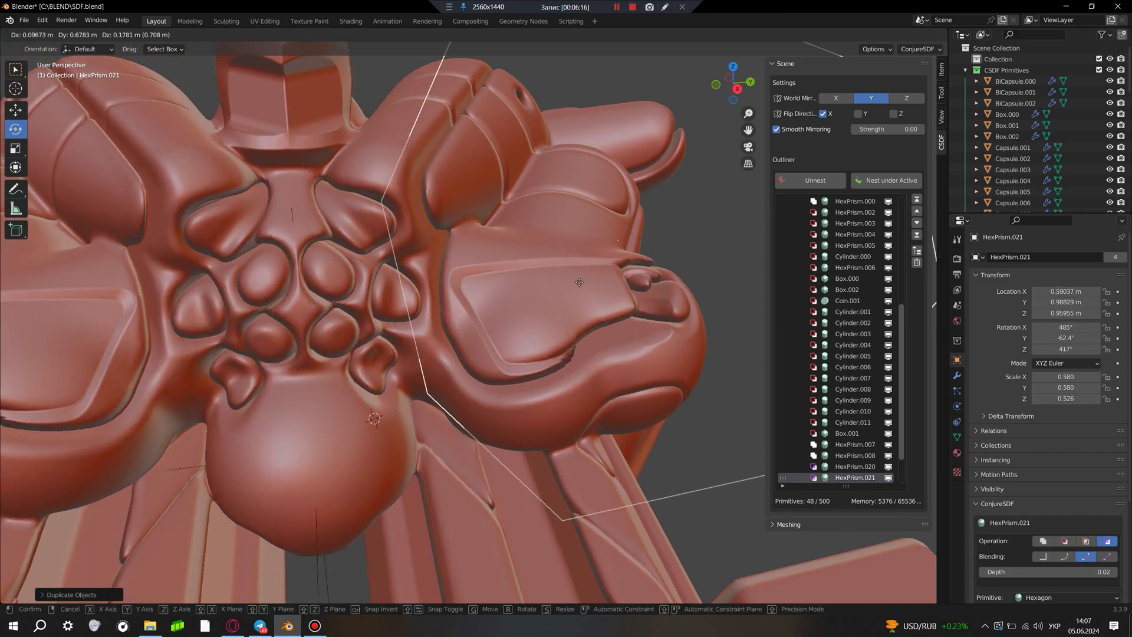
{"action": "scroll", "coordinate": [570, 274], "scroll_direction": "down", "scroll_amount": 5}
{"action": "middle_click_drag", "start_coordinate": [465, 271], "coordinate": [450, 413]}
{"action": "key", "text": "g"}
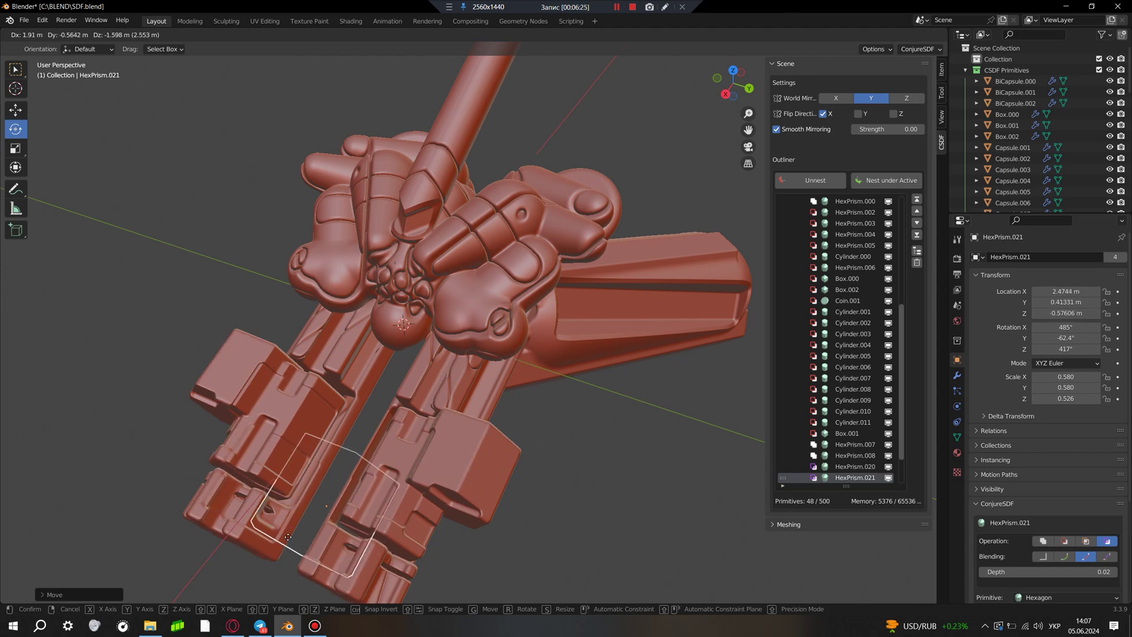
{"action": "left_click", "coordinate": [289, 542]}
{"action": "middle_click_drag", "start_coordinate": [289, 541], "coordinate": [453, 358]}
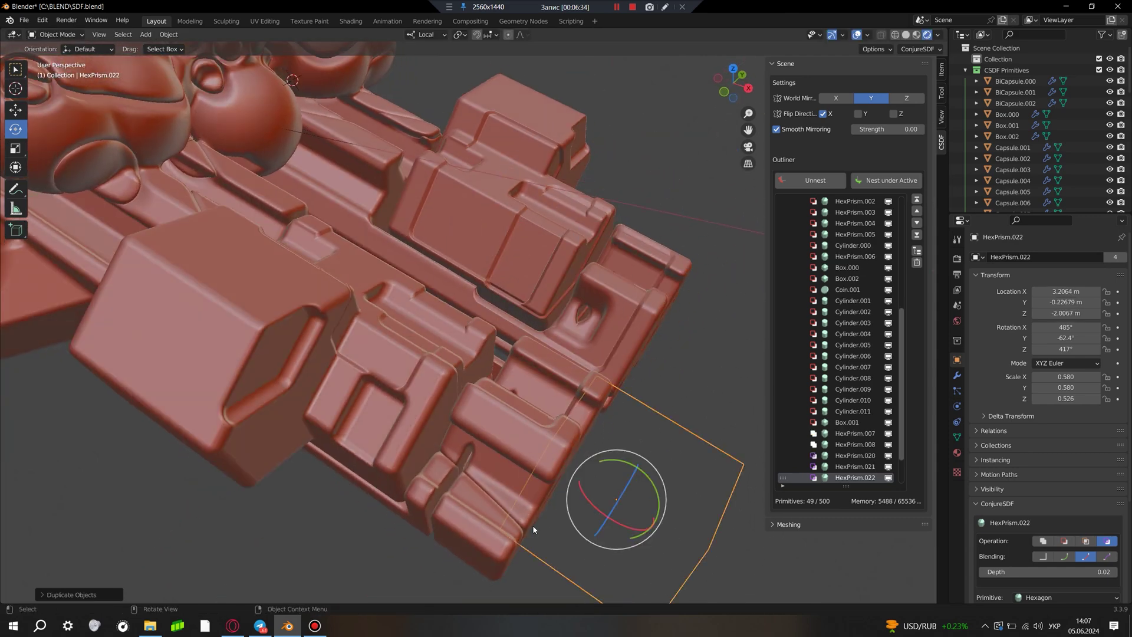
{"action": "middle_click_drag", "start_coordinate": [533, 530], "coordinate": [380, 394]}
Position the HexPrism.022 copy at the end of the rear module.
{"action": "key", "text": "g"}
{"action": "mouse_move", "coordinate": [494, 319]}
{"action": "middle_mouse_down"}
{"action": "mouse_move", "coordinate": [518, 357]}
{"action": "mouse_move", "coordinate": [599, 371]}
{"action": "mouse_move", "coordinate": [589, 389]}
{"action": "middle_mouse_up"}
{"action": "key", "text": "shift+space"}
{"action": "key", "text": "g"}
{"action": "left_click", "coordinate": [630, 401]}
{"action": "scroll", "coordinate": [1091, 530], "scroll_direction": "down", "scroll_amount": 2}
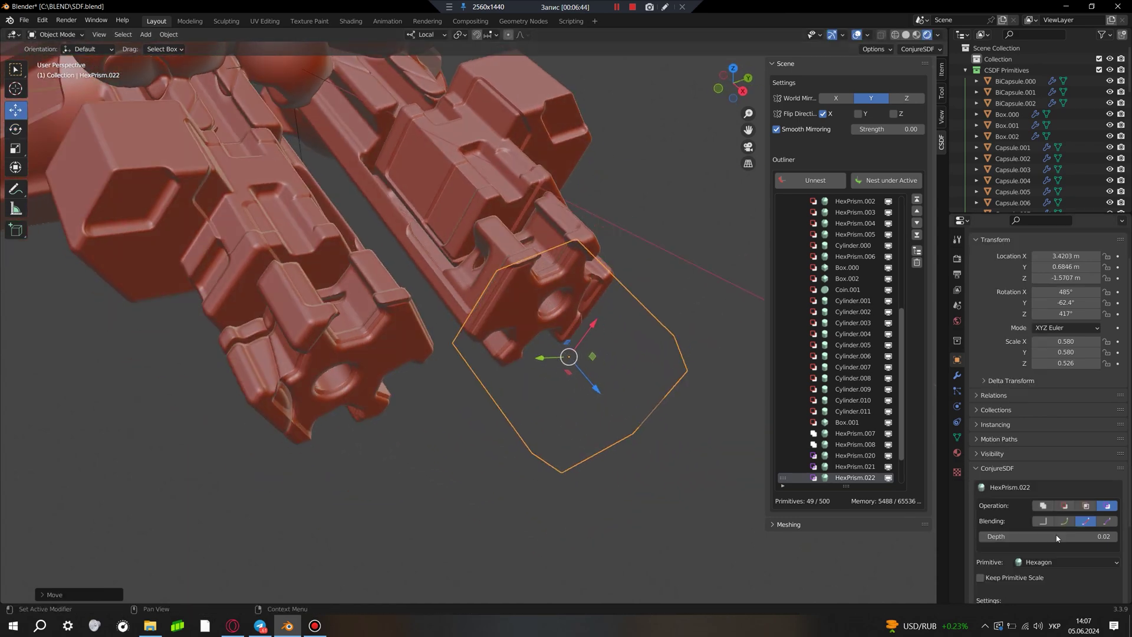
{"action": "scroll", "coordinate": [1091, 562], "scroll_direction": "down", "scroll_amount": 3}
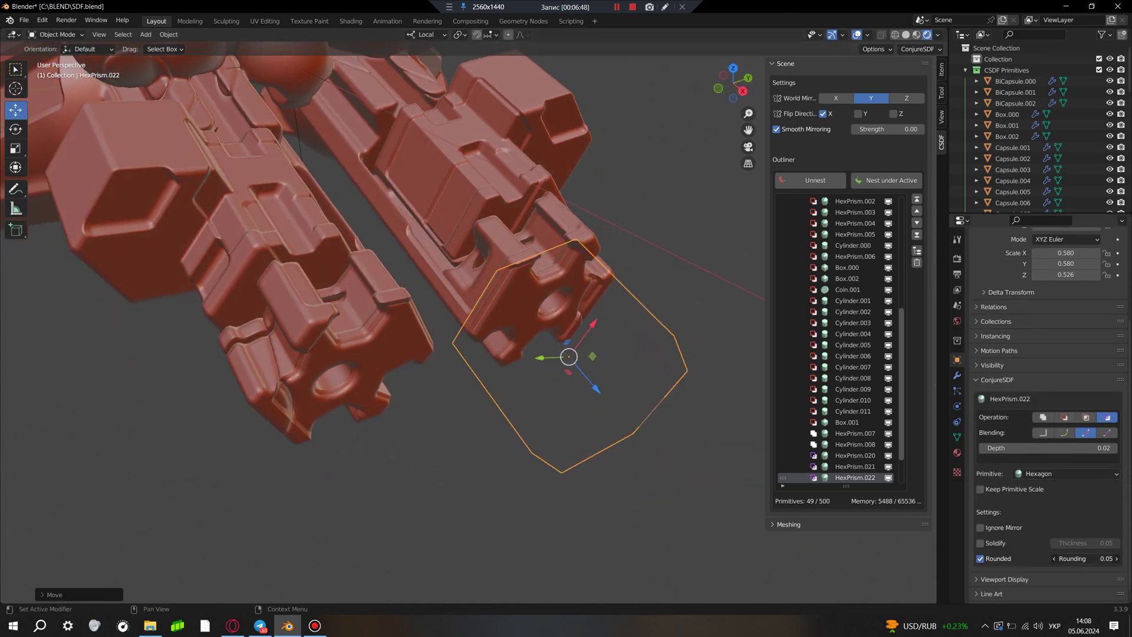
{"action": "middle_click_drag", "start_coordinate": [376, 430], "coordinate": [363, 495]}
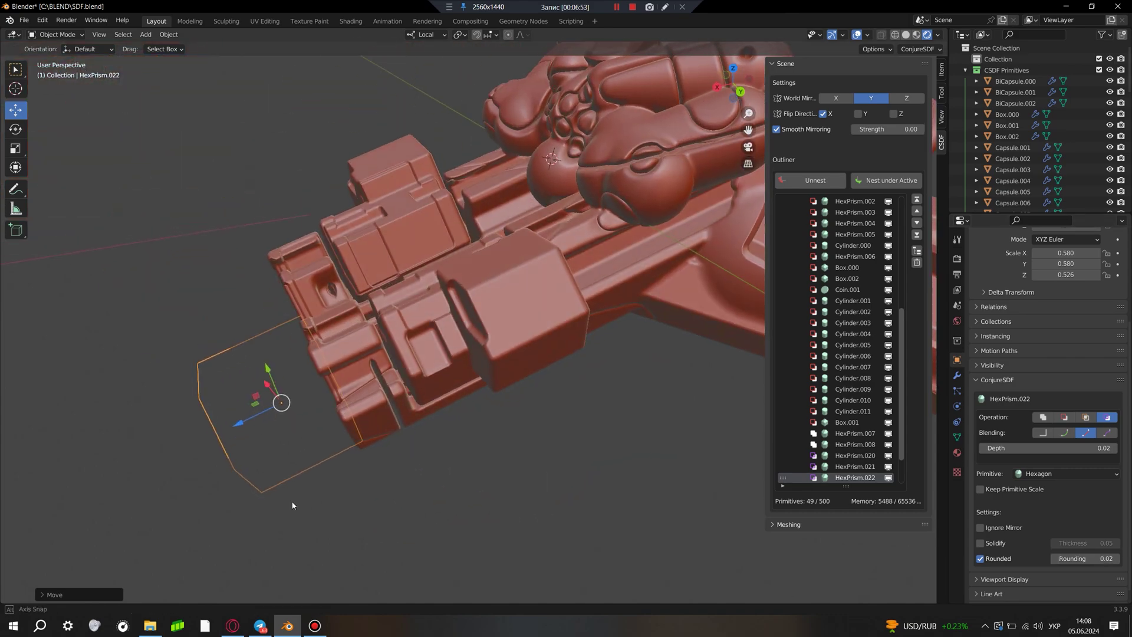
Duplicate the hex prism and shrink it to a 0.109 hexagonal cutout on a pod.
{"action": "key", "text": "shift+d"}
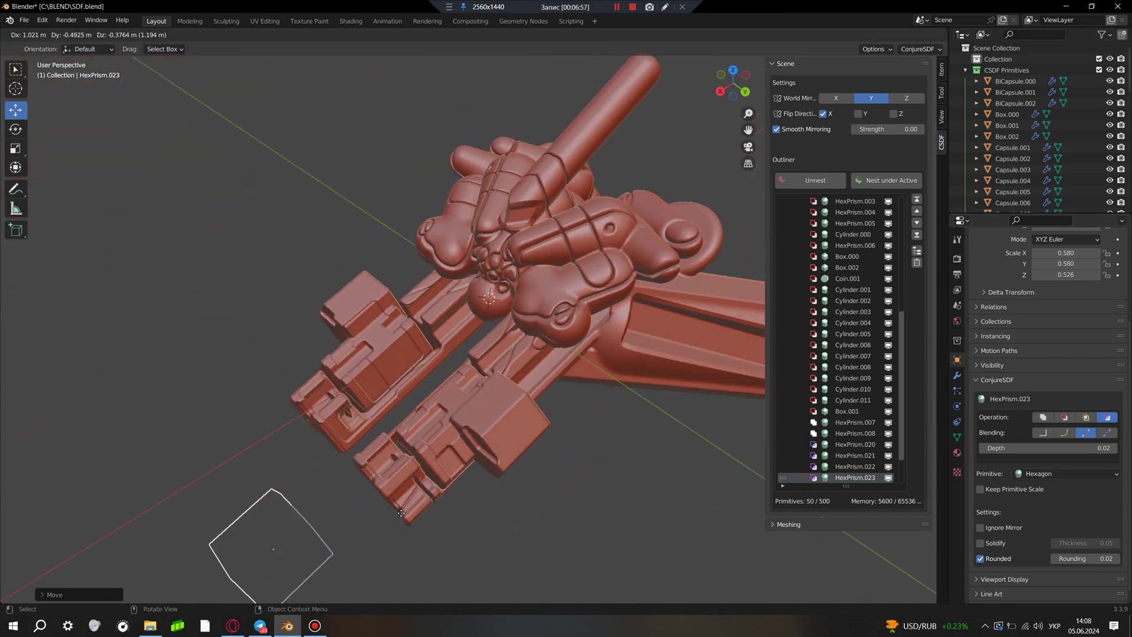
{"action": "scroll", "coordinate": [546, 320], "scroll_direction": "up", "scroll_amount": 5}
{"action": "mouse_move", "coordinate": [547, 320]}
{"action": "middle_mouse_down"}
{"action": "mouse_move", "coordinate": [529, 375]}
{"action": "mouse_move", "coordinate": [467, 419]}
{"action": "middle_mouse_up"}
{"action": "left_click", "coordinate": [519, 358]}
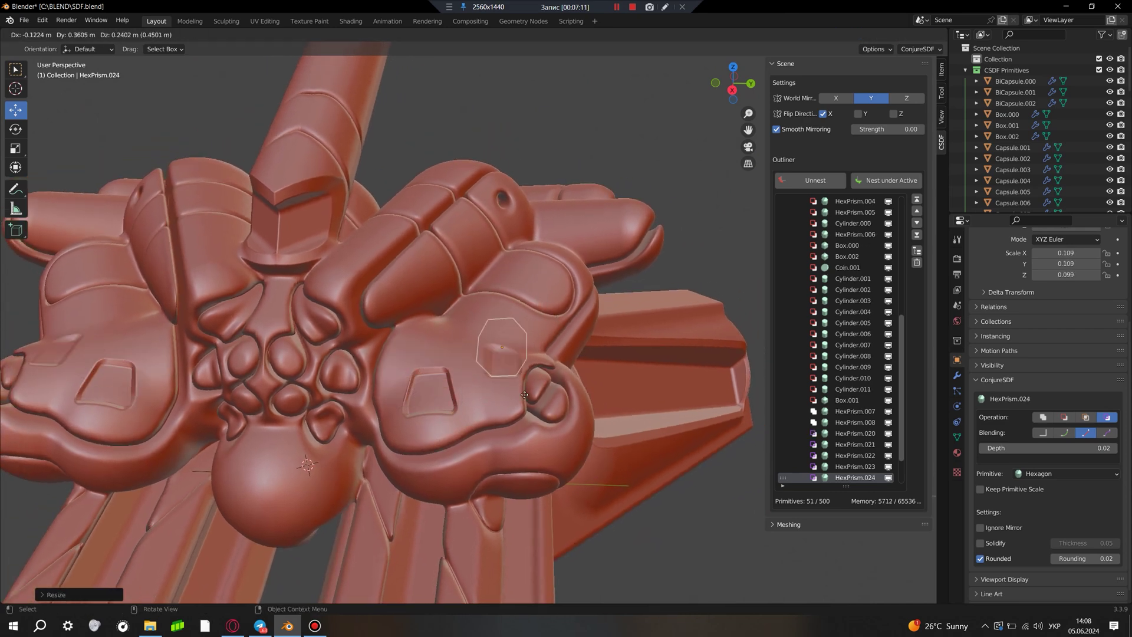
{"action": "middle_click_drag", "start_coordinate": [525, 395], "coordinate": [408, 339]}
Copy the small hexagonal cutout along its local X axis onto neighbouring pods.
{"action": "key", "text": "shift+d"}
{"action": "key", "text": "x"}
{"action": "key", "text": "x"}
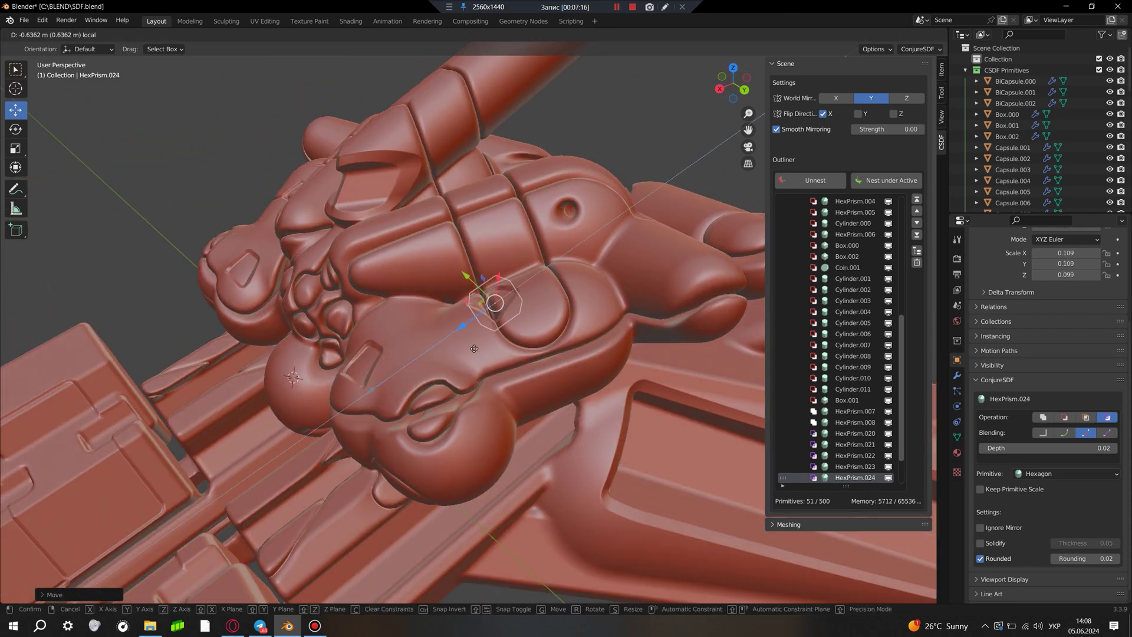
{"action": "middle_click_drag", "start_coordinate": [465, 364], "coordinate": [492, 375]}
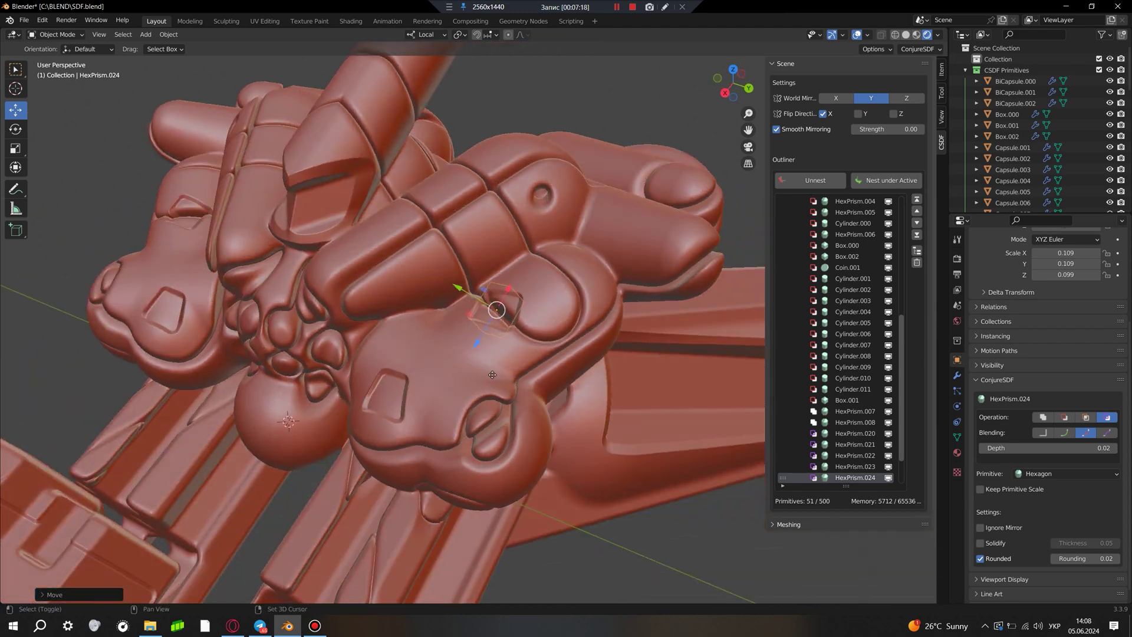
{"action": "left_click", "coordinate": [360, 346]}
{"action": "mouse_move", "coordinate": [360, 347]}
{"action": "middle_mouse_down"}
{"action": "mouse_move", "coordinate": [379, 283]}
{"action": "mouse_move", "coordinate": [561, 269]}
{"action": "mouse_move", "coordinate": [595, 366]}
{"action": "middle_mouse_up"}
{"action": "left_click", "coordinate": [379, 283]}
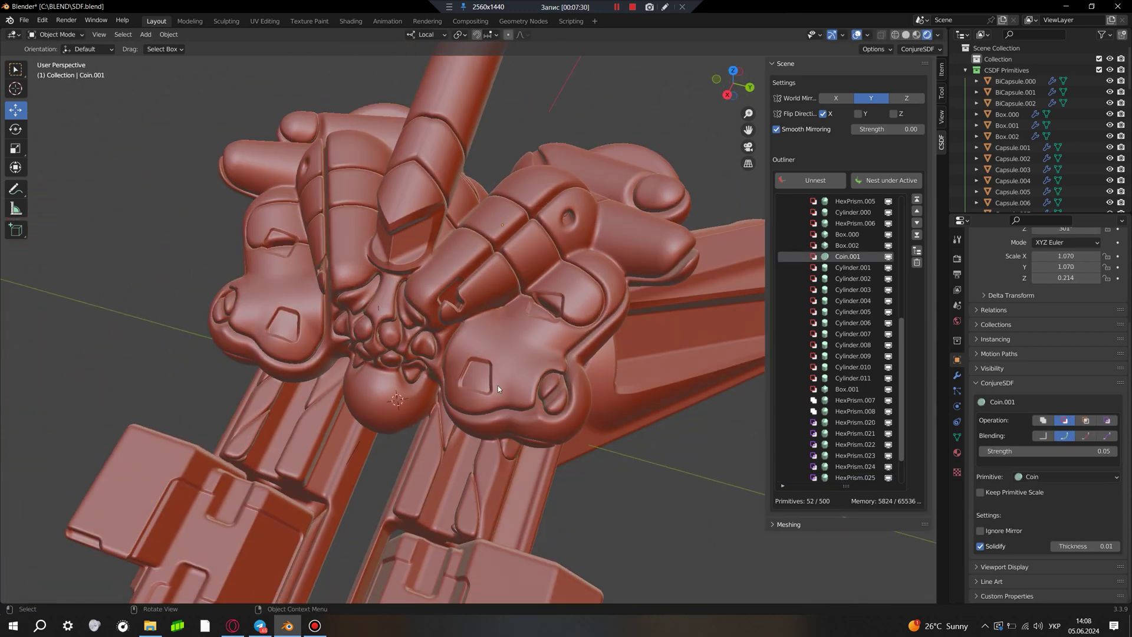
Box-select Box.000–Box.002 and rotate them together about their local X axis.
{"action": "scroll", "coordinate": [497, 386], "scroll_direction": "down", "scroll_amount": 4}
{"action": "mouse_move", "coordinate": [497, 386]}
{"action": "middle_mouse_down"}
{"action": "mouse_move", "coordinate": [480, 375]}
{"action": "mouse_move", "coordinate": [596, 531]}
{"action": "middle_mouse_up"}
{"action": "left_click_drag", "start_coordinate": [595, 531], "coordinate": [474, 349]}
{"action": "key", "text": "r"}
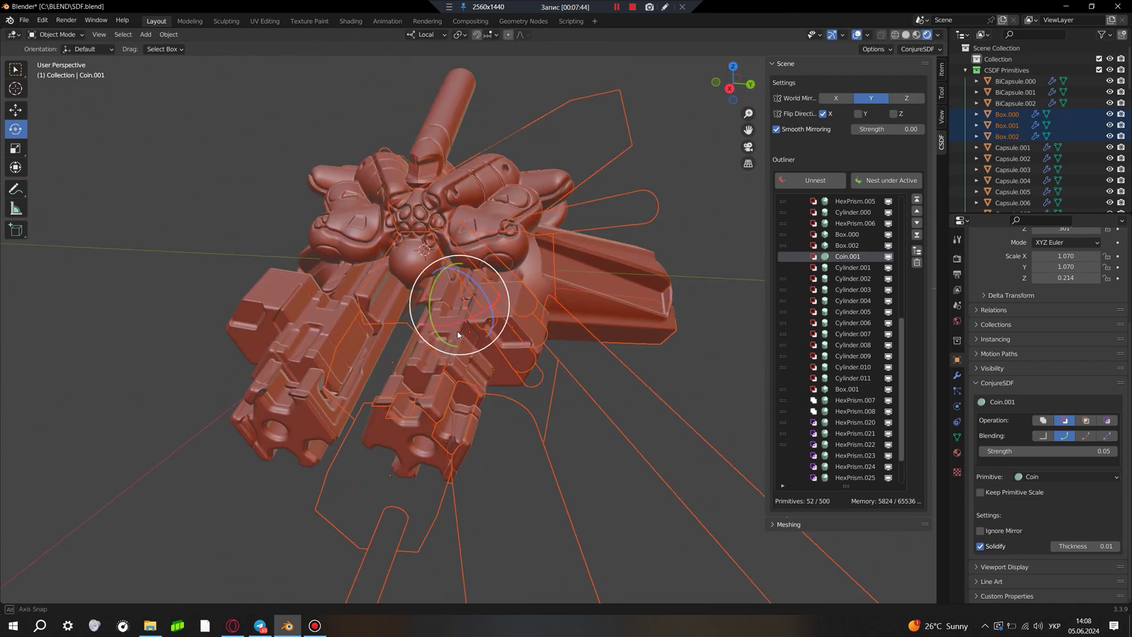
{"action": "key", "text": "x"}
{"action": "key", "text": "x"}
{"action": "left_click", "coordinate": [479, 311]}
{"action": "mouse_move", "coordinate": [479, 310]}
{"action": "middle_mouse_down"}
{"action": "mouse_move", "coordinate": [399, 356]}
{"action": "mouse_move", "coordinate": [496, 417]}
{"action": "middle_mouse_up"}
{"action": "key", "text": "ctrl+z"}
{"action": "mouse_move", "coordinate": [578, 369]}
{"action": "middle_mouse_down"}
{"action": "mouse_move", "coordinate": [568, 352]}
{"action": "mouse_move", "coordinate": [566, 384]}
{"action": "mouse_move", "coordinate": [436, 219]}
{"action": "middle_mouse_up"}
{"action": "key", "text": "n"}
{"action": "key", "text": "ctrl+z"}
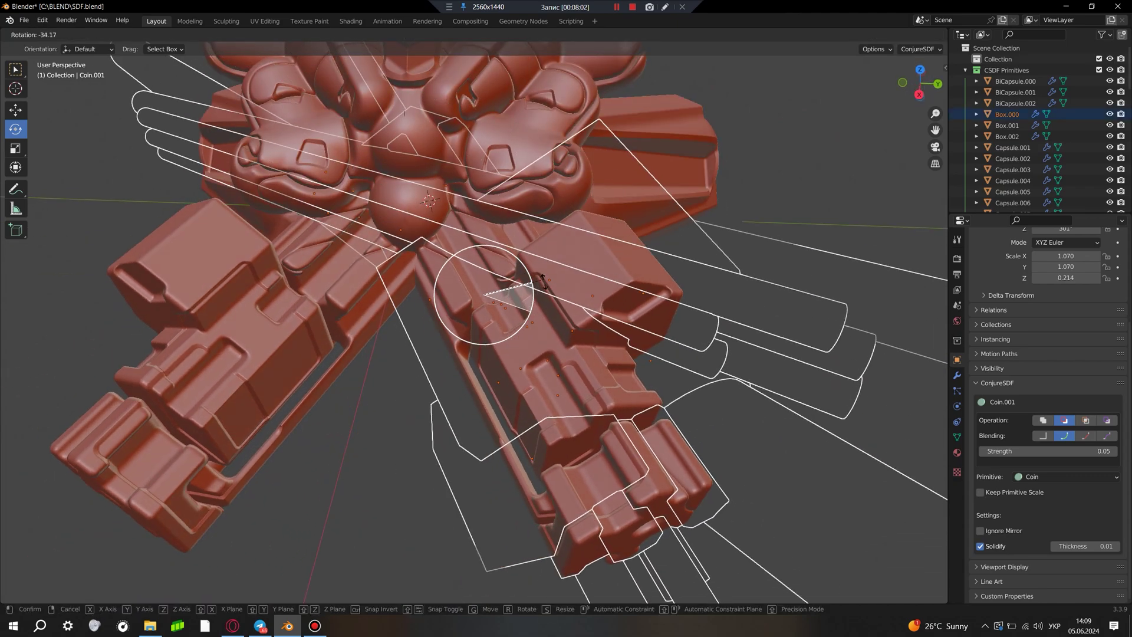